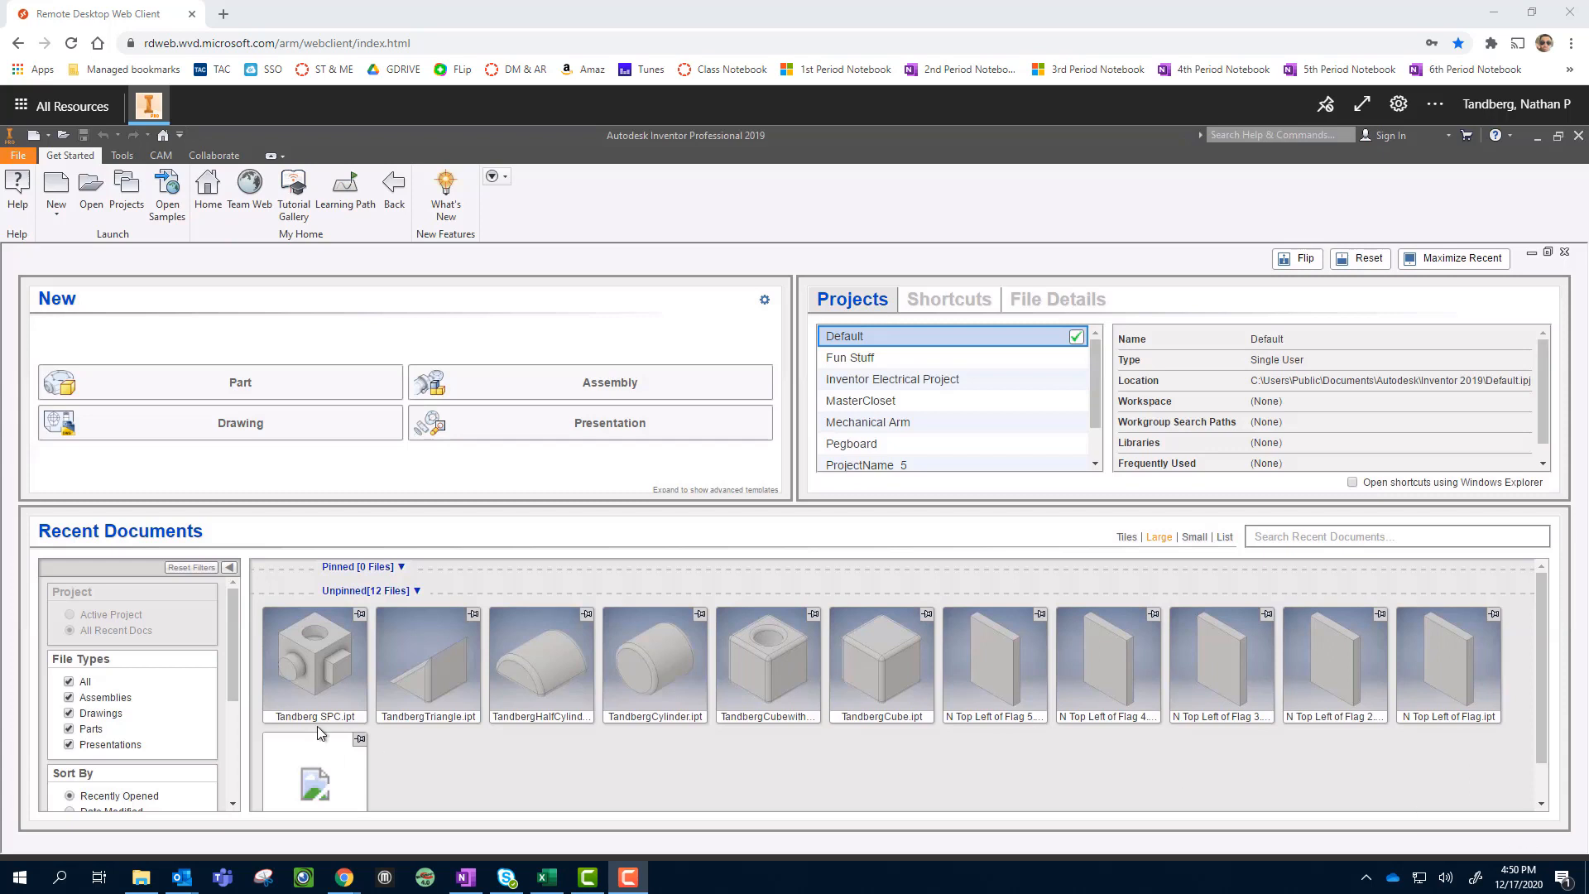
Create a new drawing file from the Standard.idw template
{"action": "left_click", "coordinate": [268, 428]}
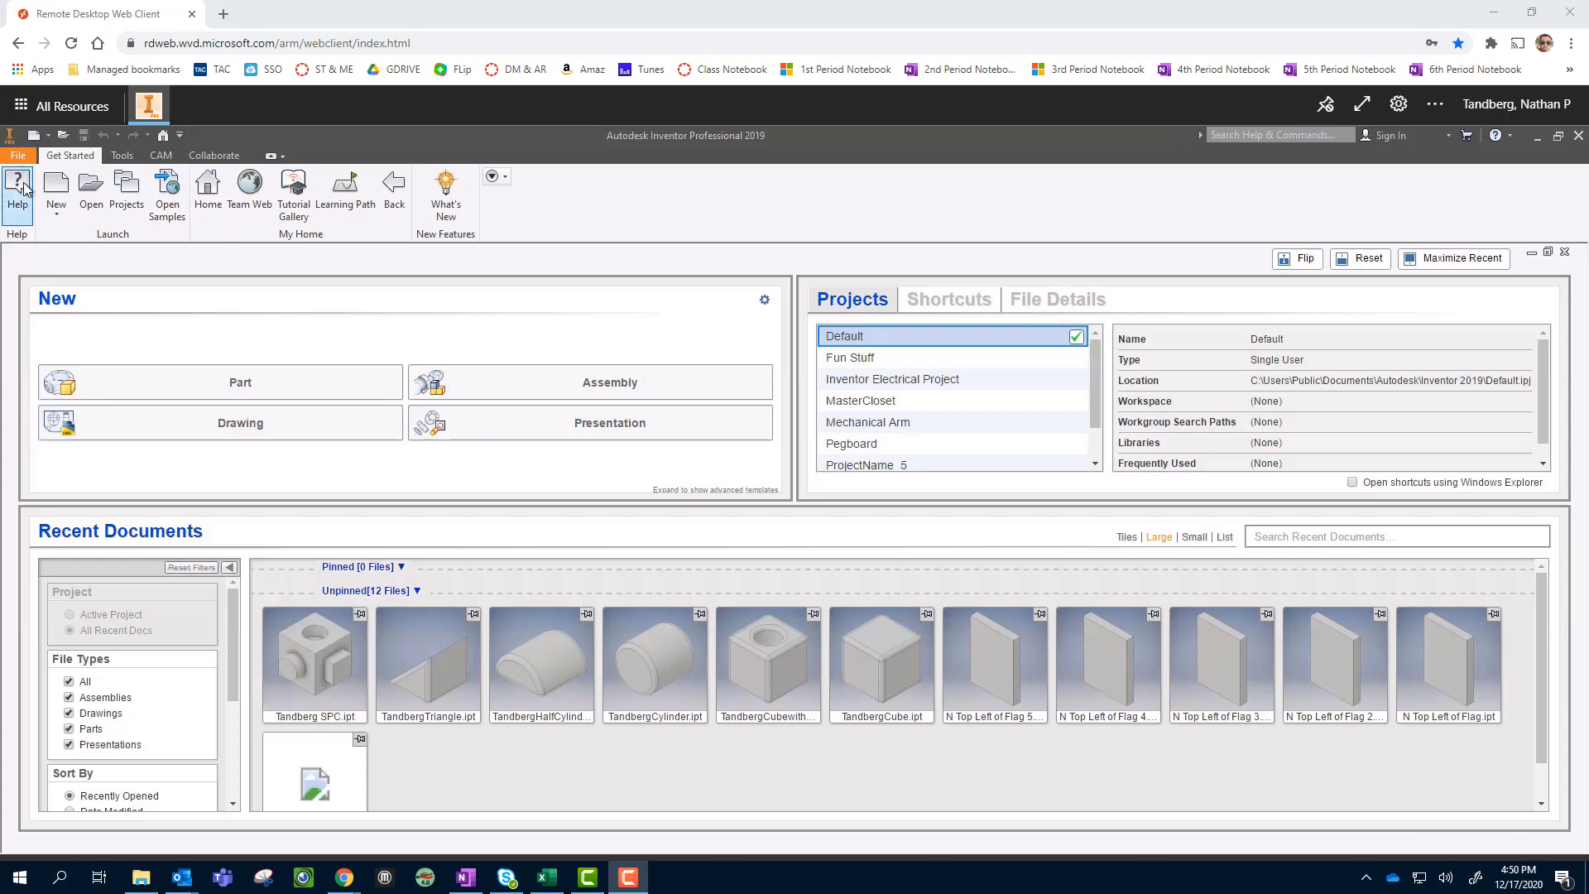
{"action": "left_click", "coordinate": [56, 187]}
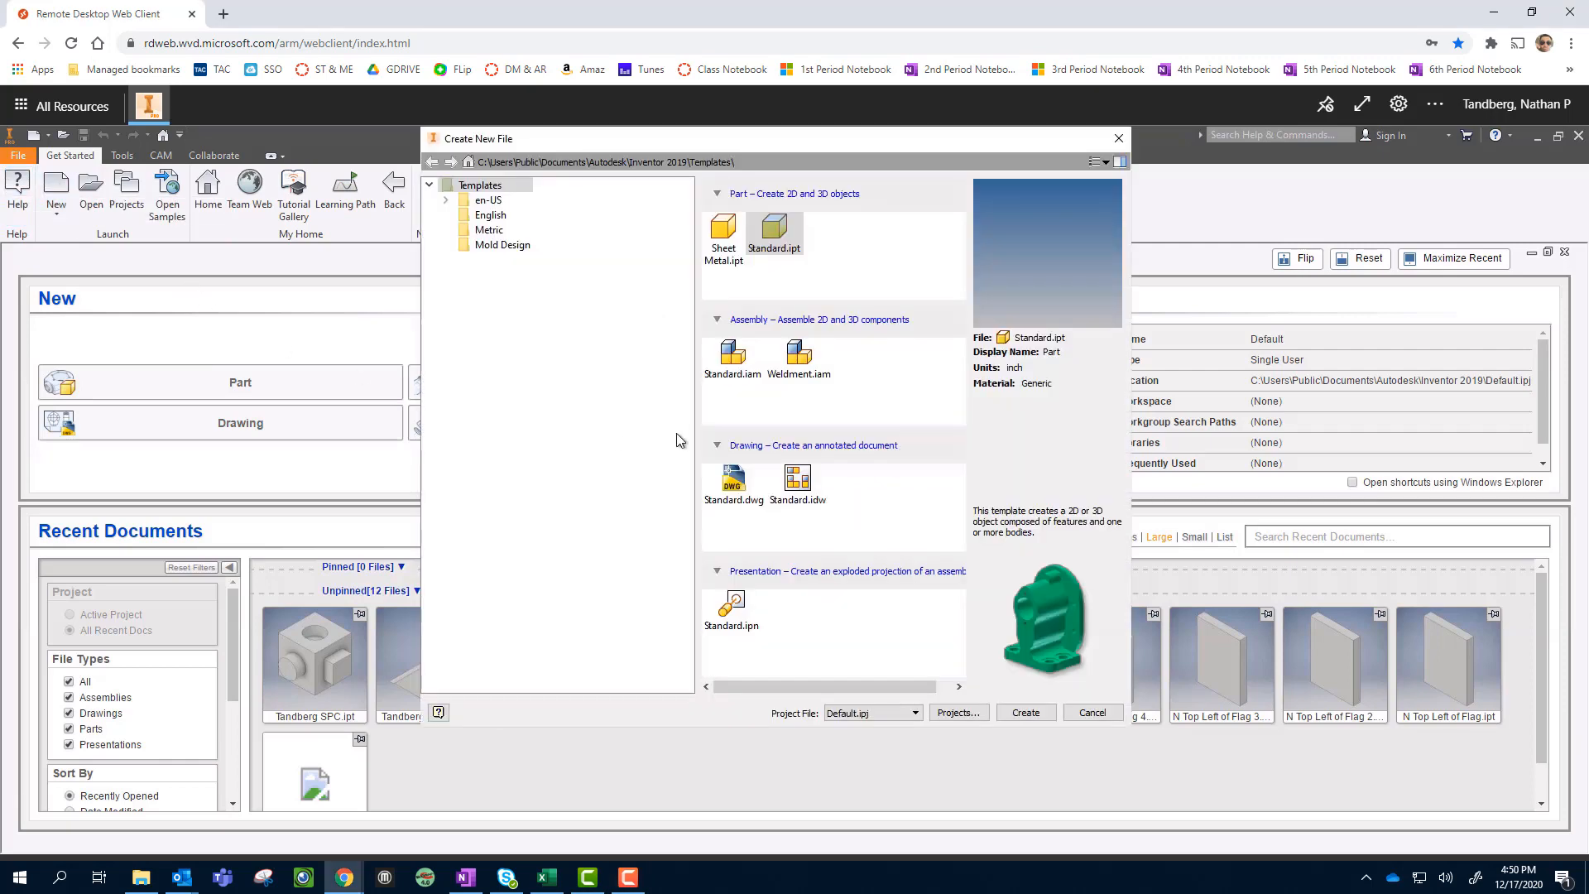
{"action": "double_click", "coordinate": [801, 485]}
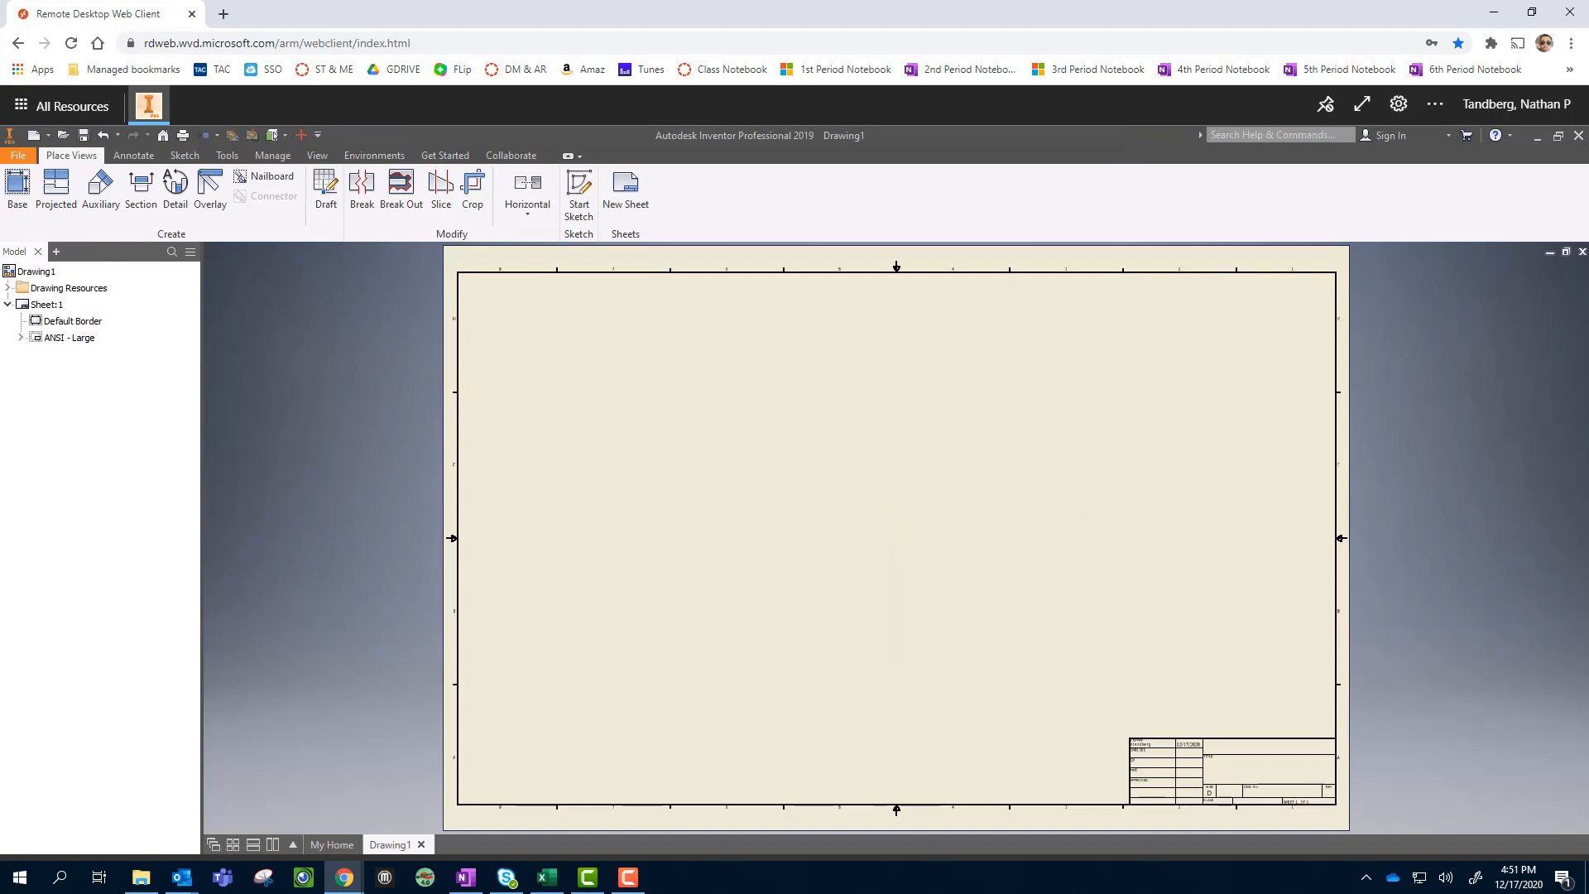
Review the Making the File, Shading the Views and Annotating the Sketch sheets in the Excel instruction workbook, and return to the drawing
{"action": "left_click_drag", "start_coordinate": [1588, 339], "coordinate": [869, 2]}
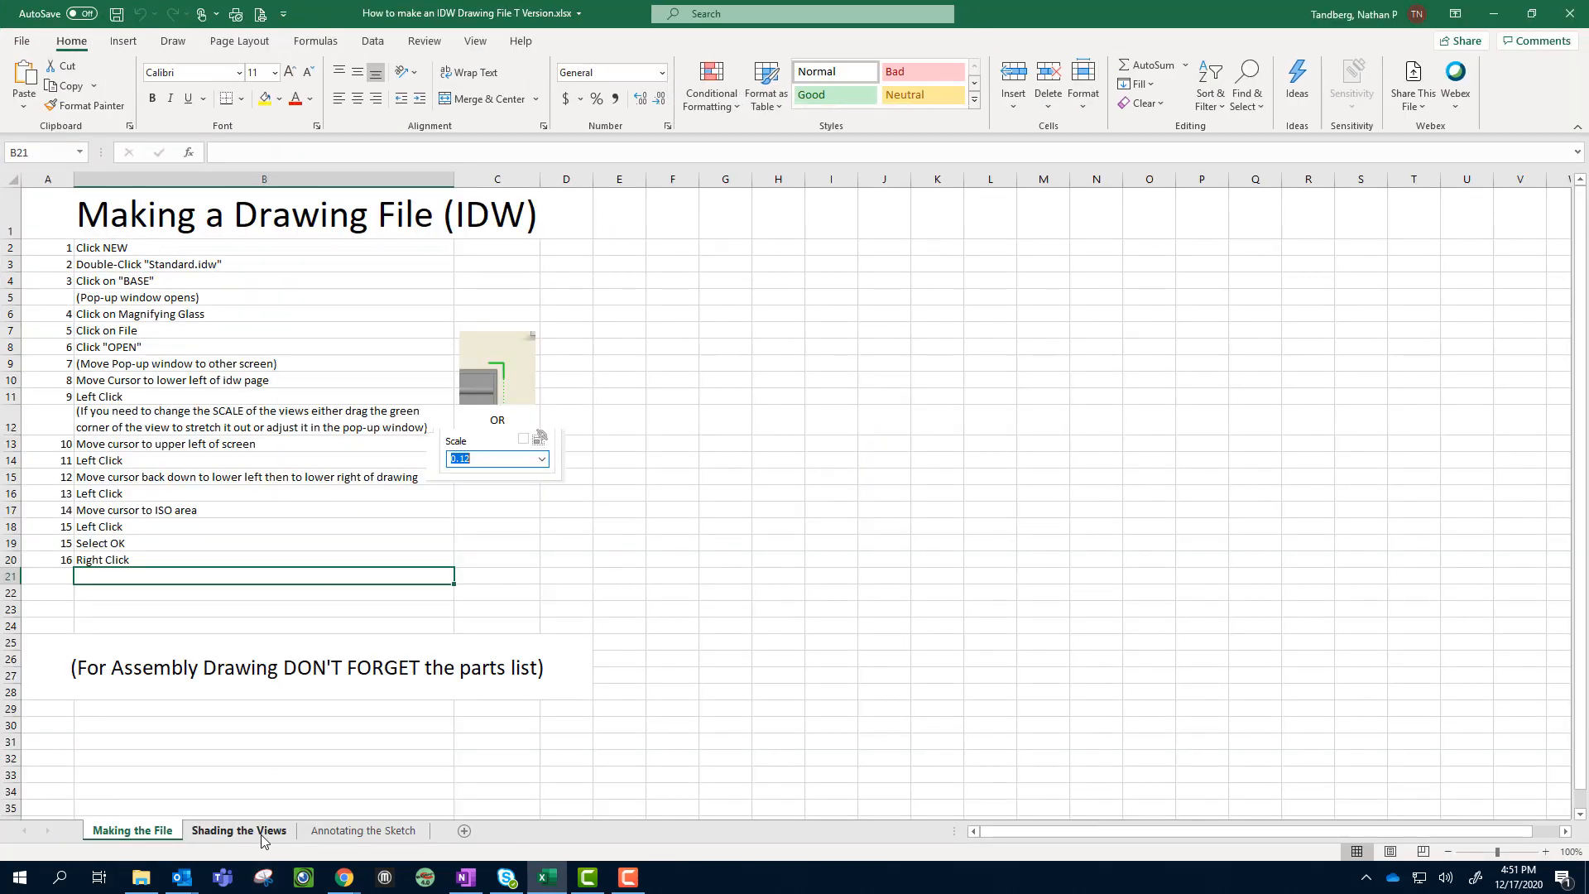
{"action": "left_click", "coordinate": [240, 830]}
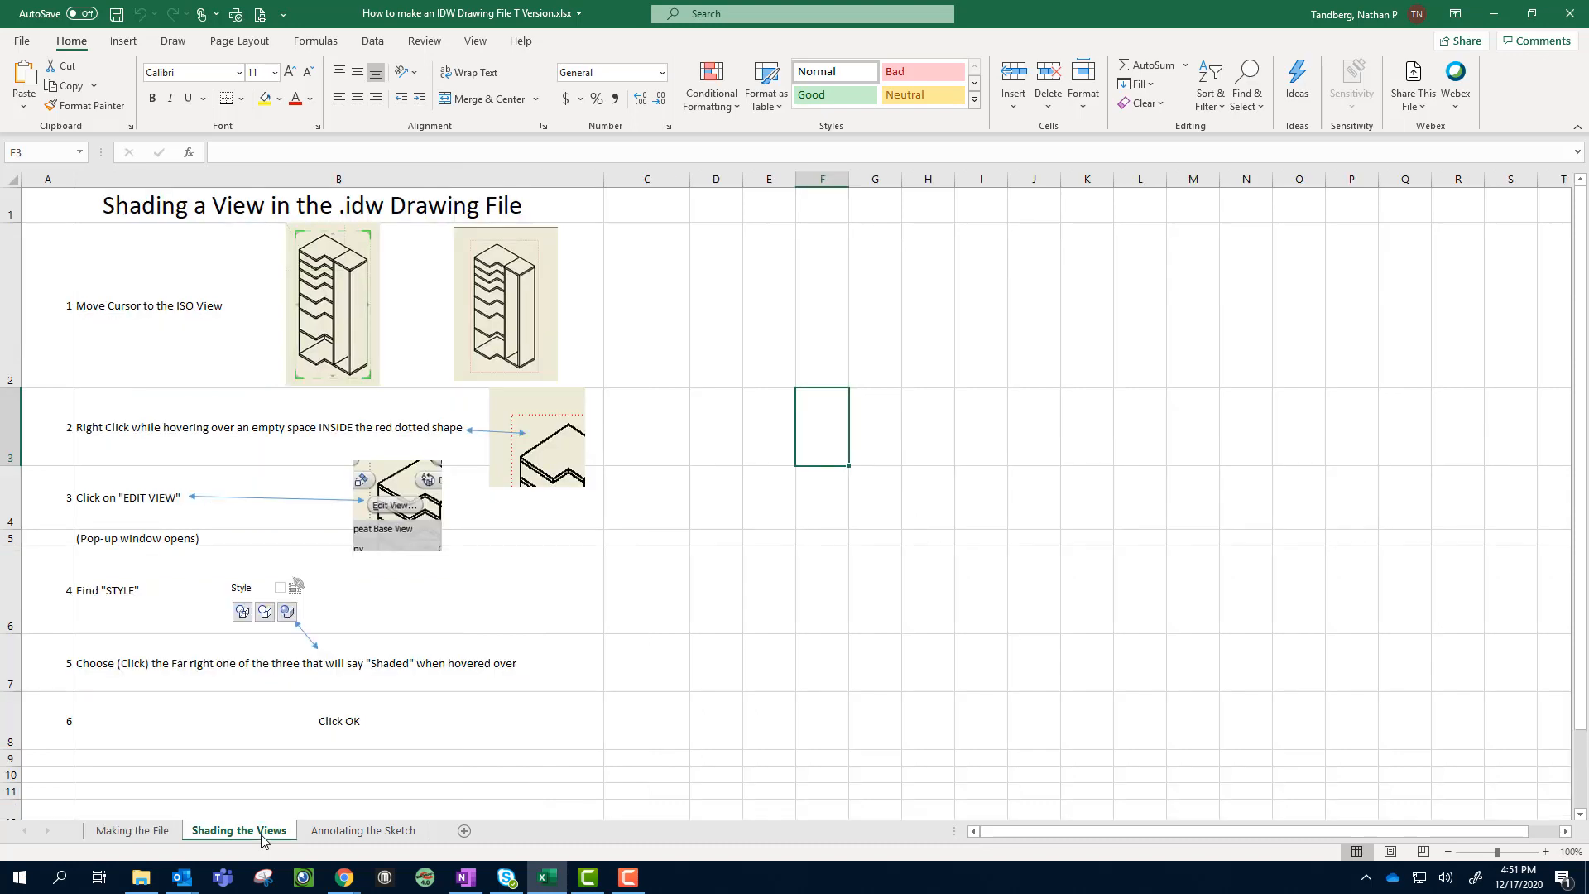
{"action": "left_click", "coordinate": [374, 831]}
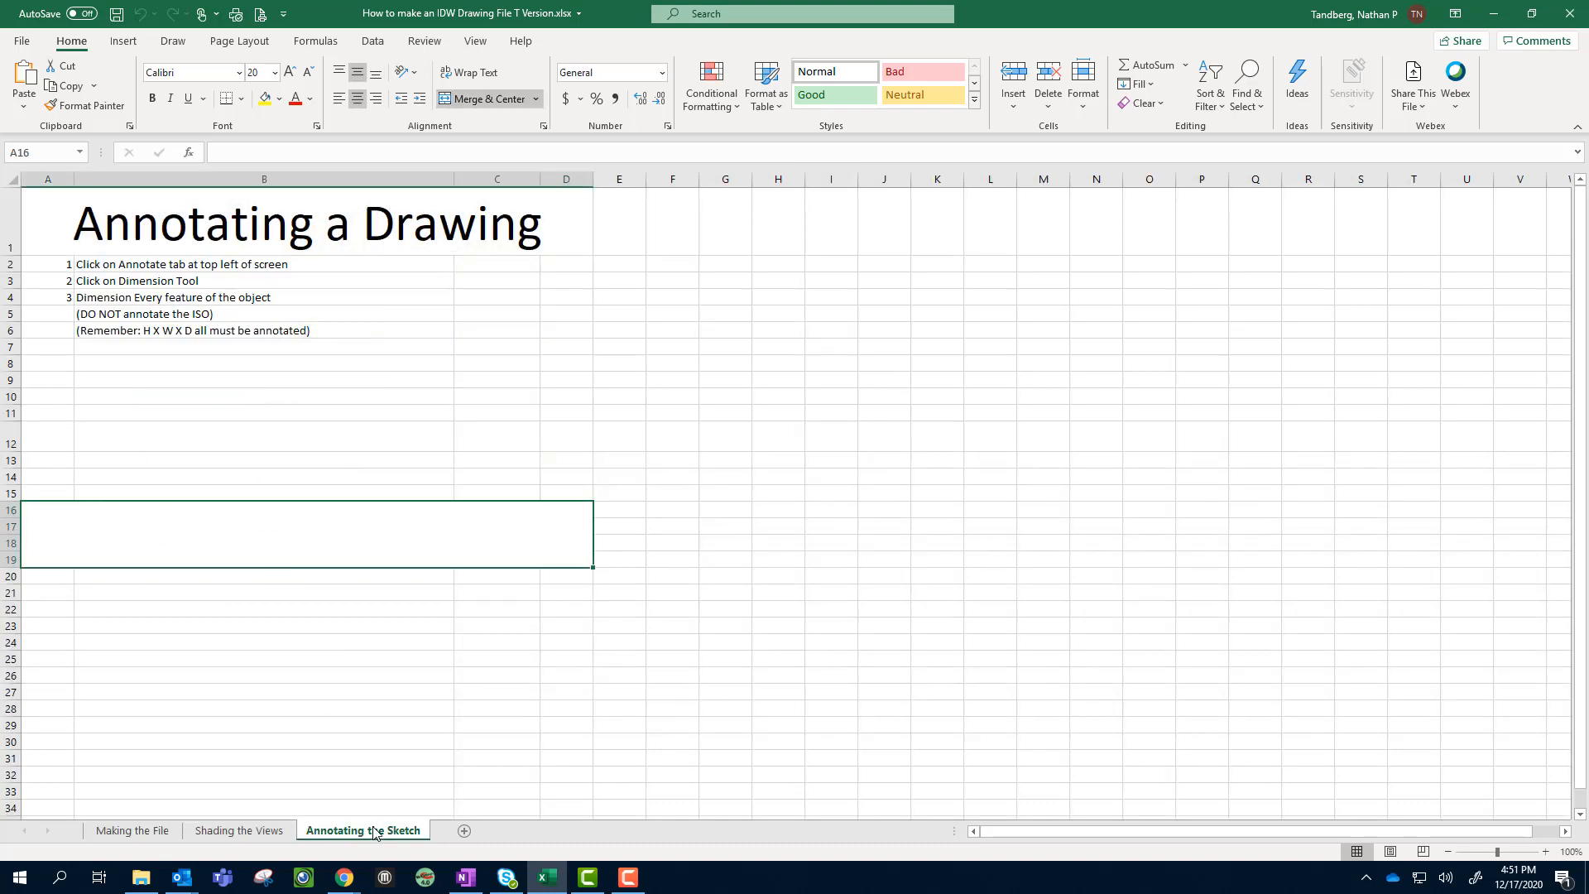
{"action": "left_click", "coordinate": [153, 836]}
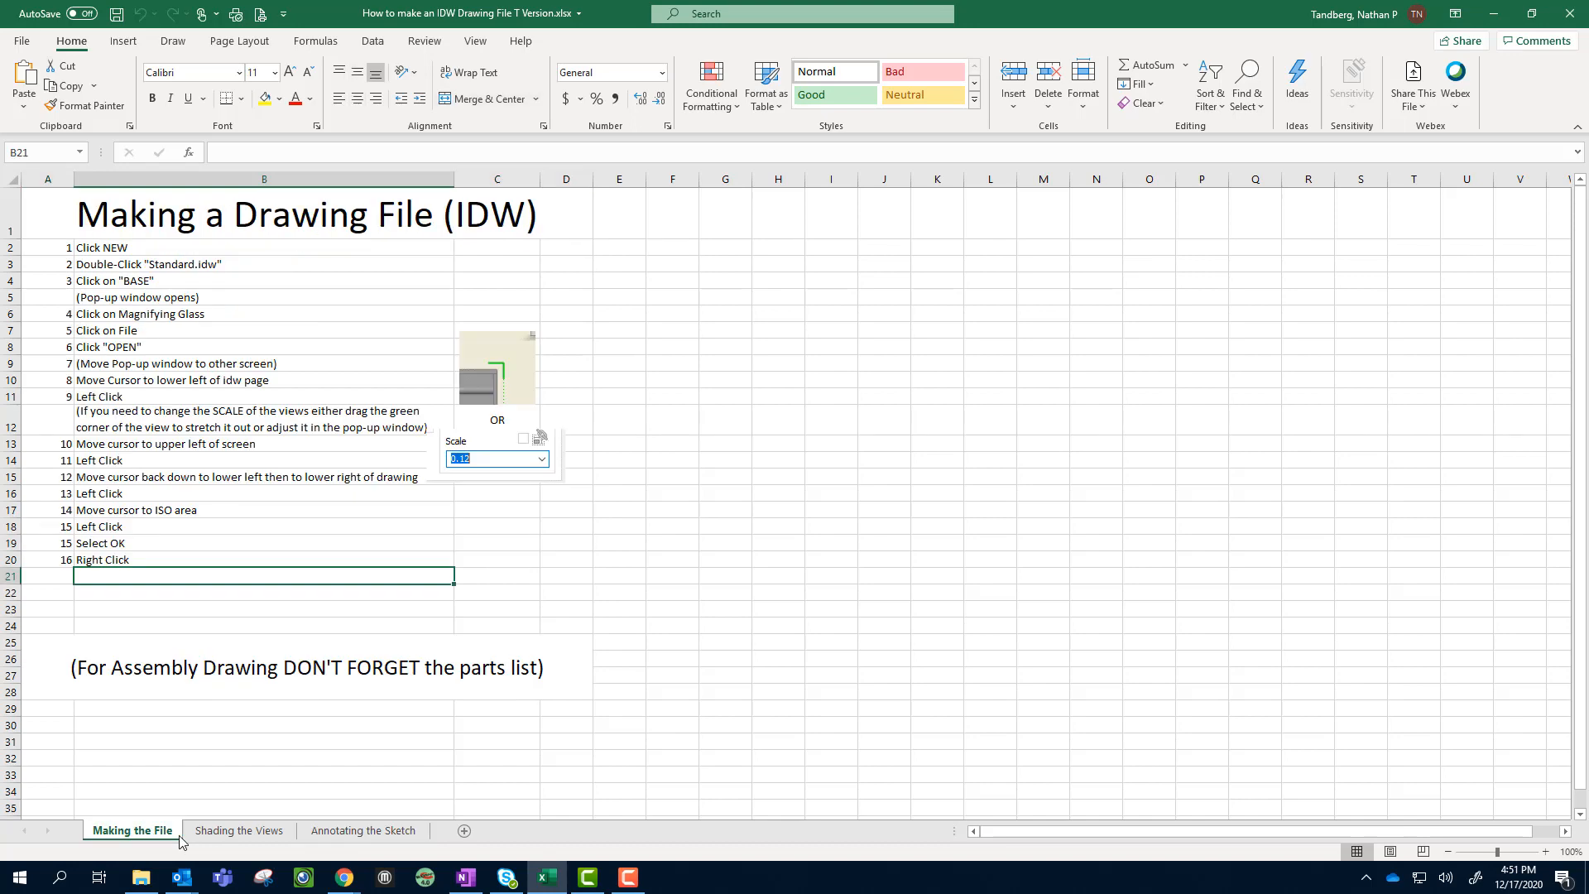
{"action": "left_click_drag", "start_coordinate": [1011, 11], "coordinate": [1587, 249]}
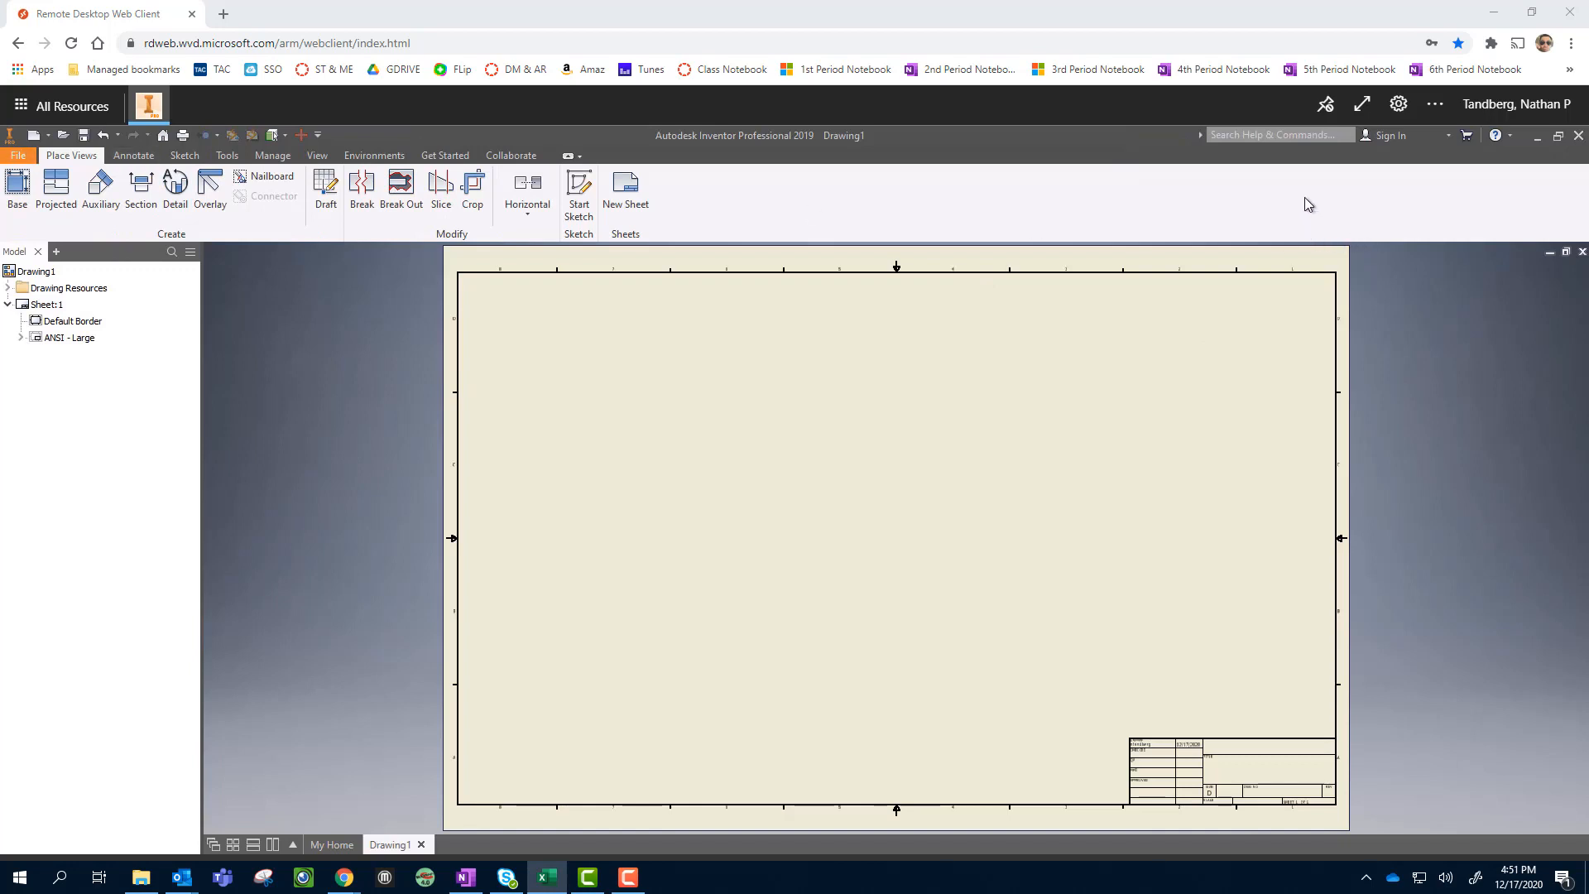
Start a base view using the SPC part file from the SPC & Multi-block folder
{"action": "left_click", "coordinate": [15, 189]}
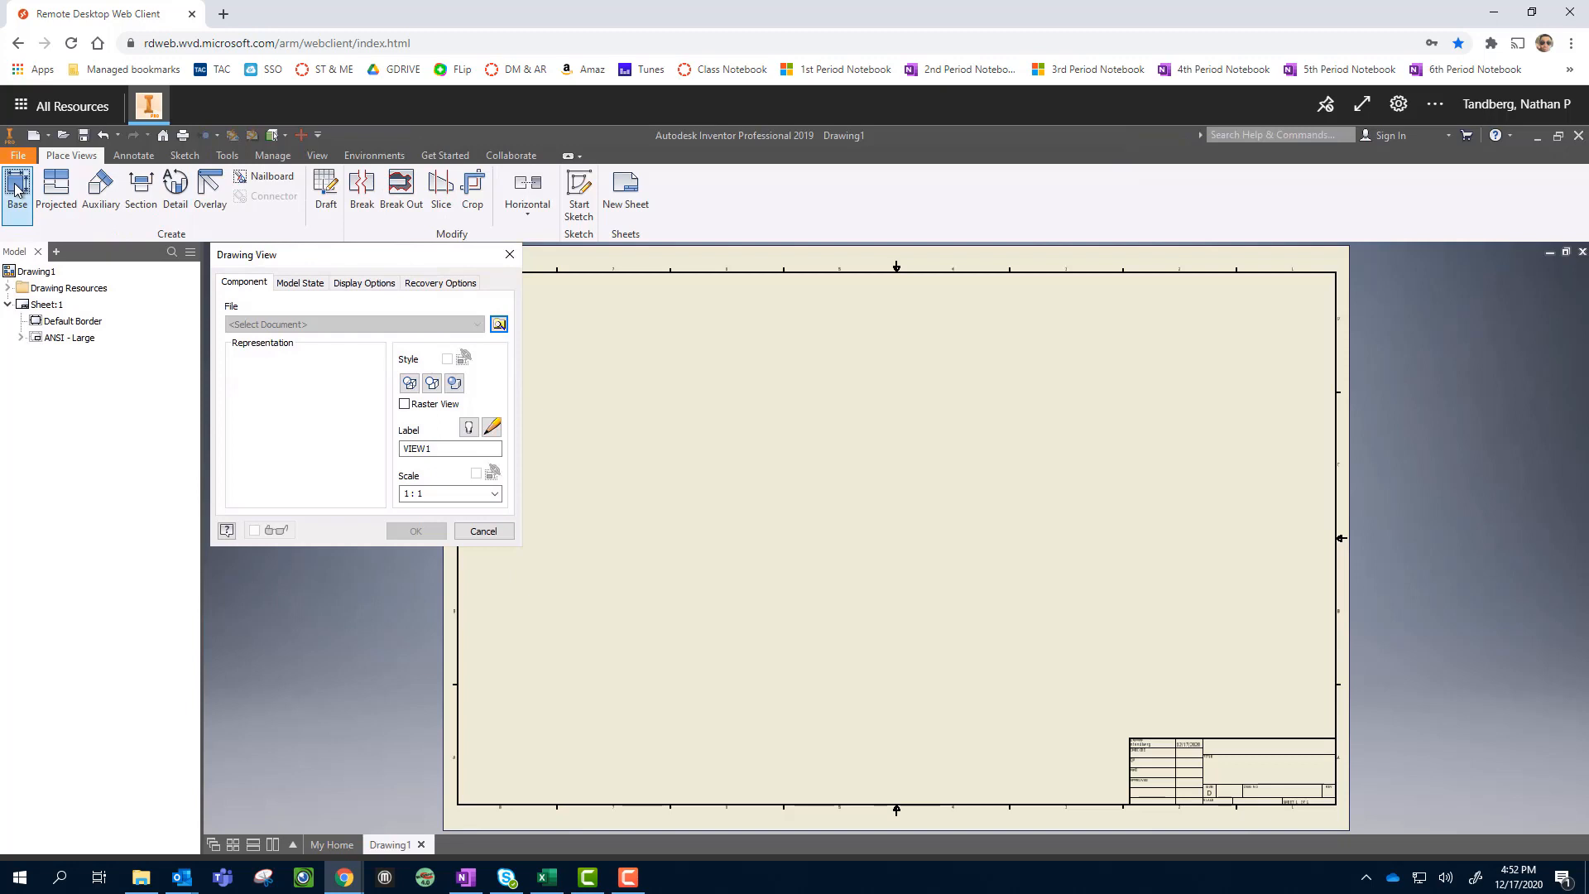
{"action": "left_click", "coordinate": [500, 325]}
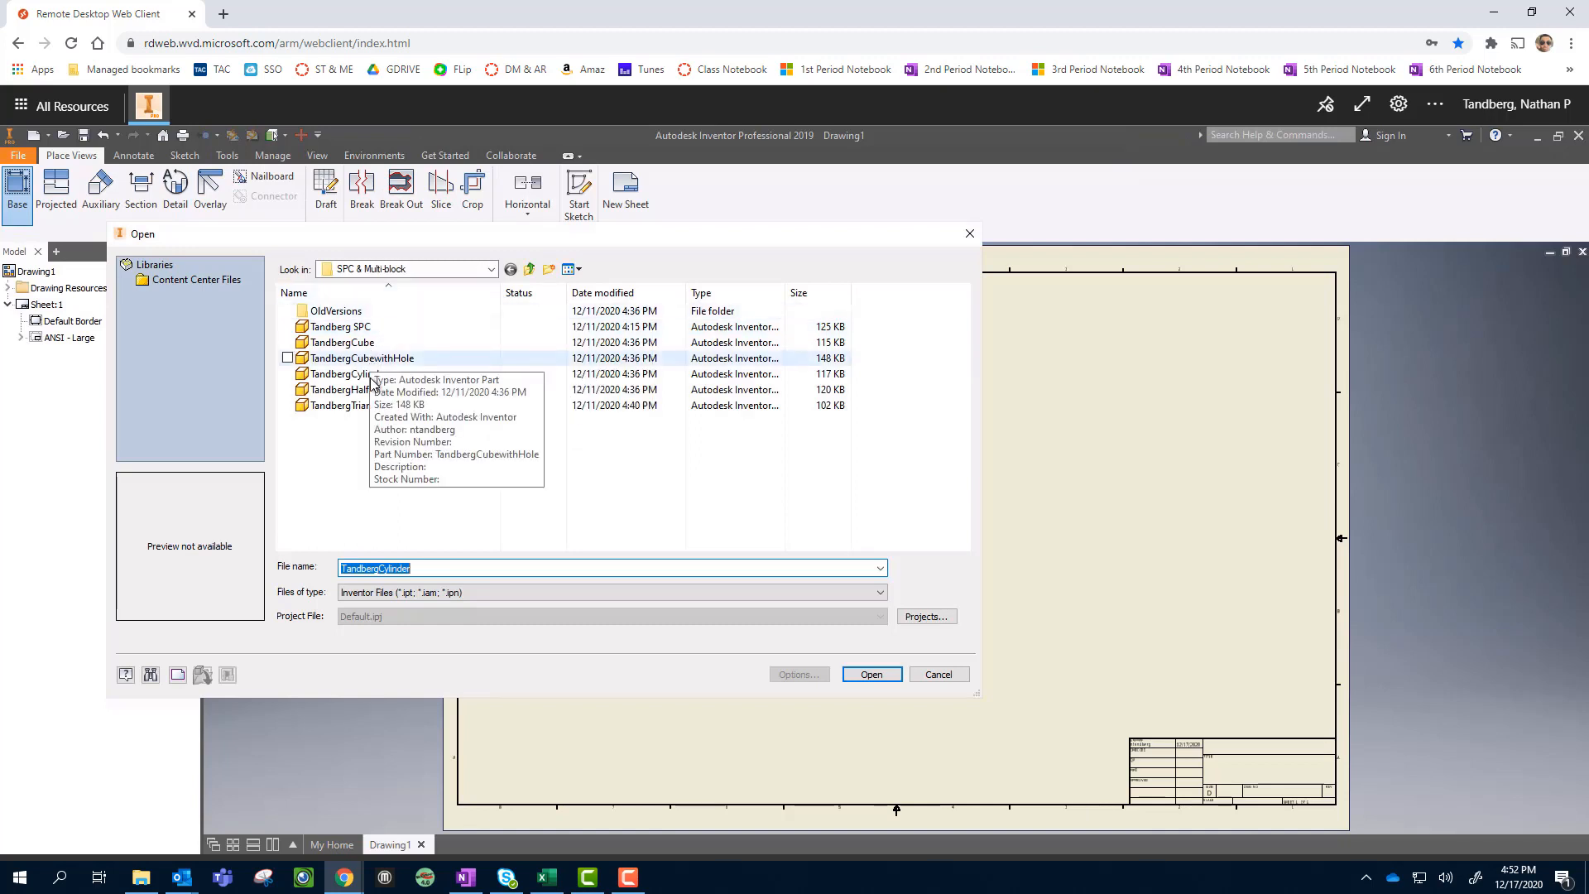
{"action": "left_click", "coordinate": [357, 327]}
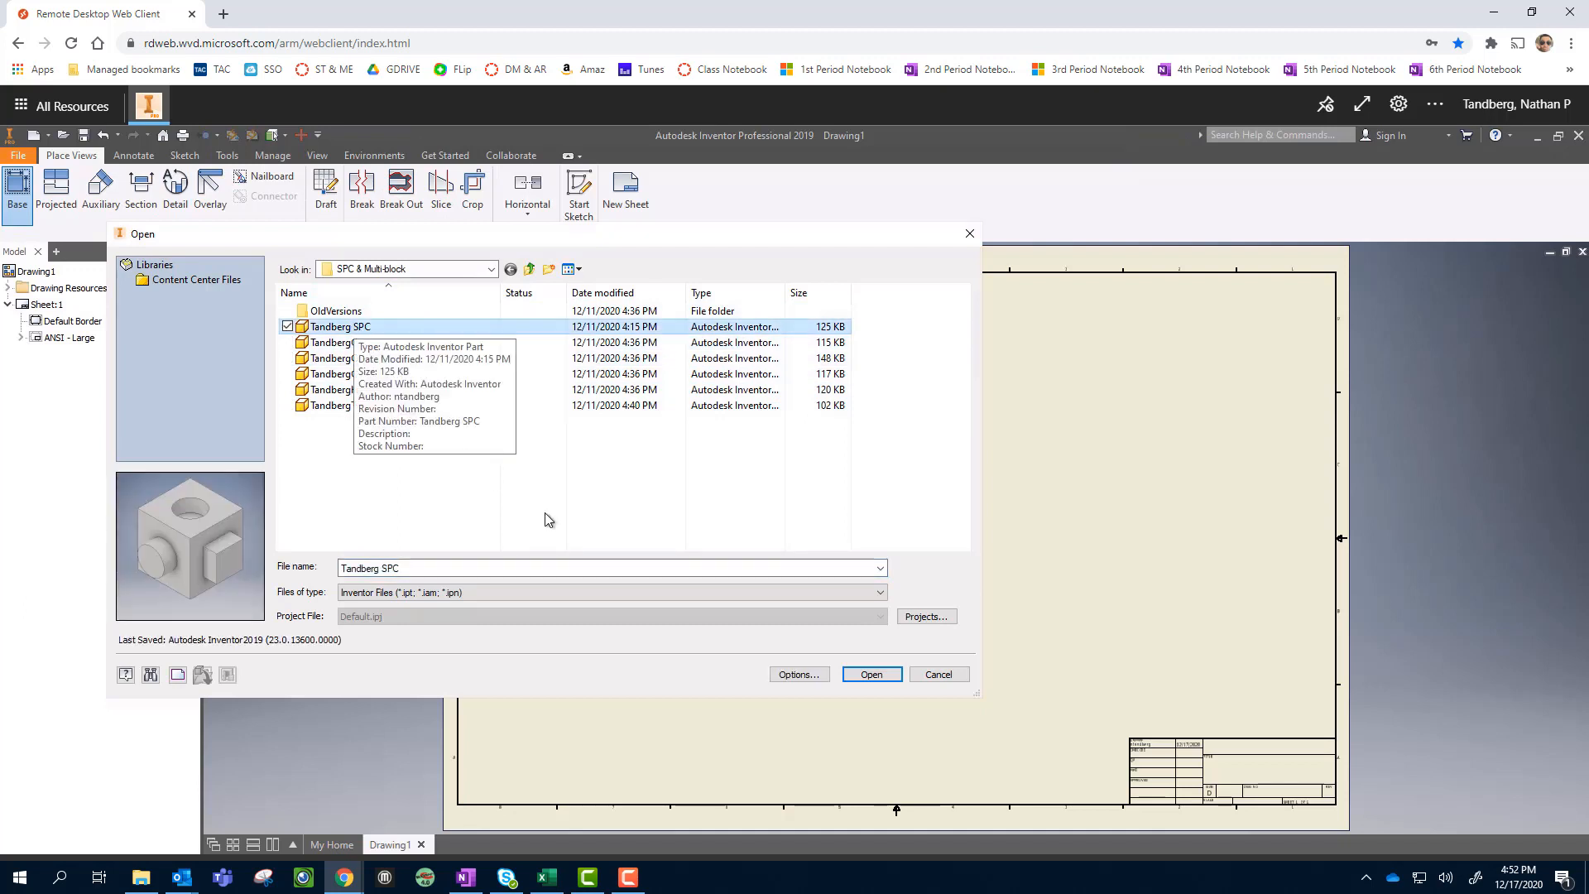
{"action": "left_click", "coordinate": [866, 676]}
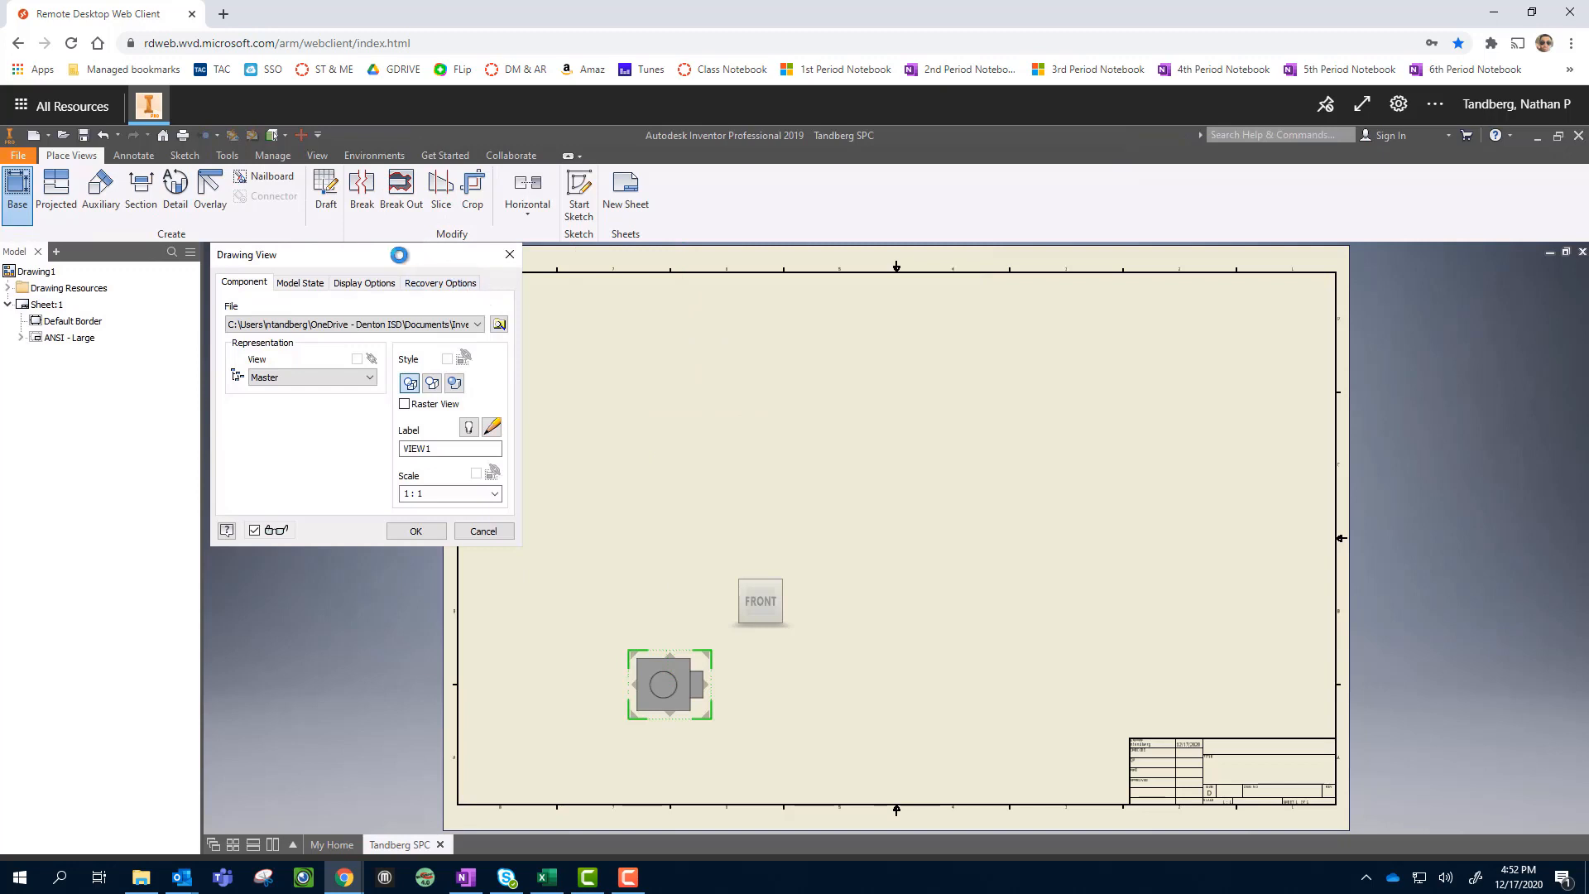
Set the base view's scale to 2:1, keeping the view settings dialog clear of the sheet
{"action": "mouse_move", "coordinate": [399, 255]}
{"action": "left_mouse_down"}
{"action": "mouse_move", "coordinate": [306, 287]}
{"action": "mouse_move", "coordinate": [314, 262]}
{"action": "left_mouse_up"}
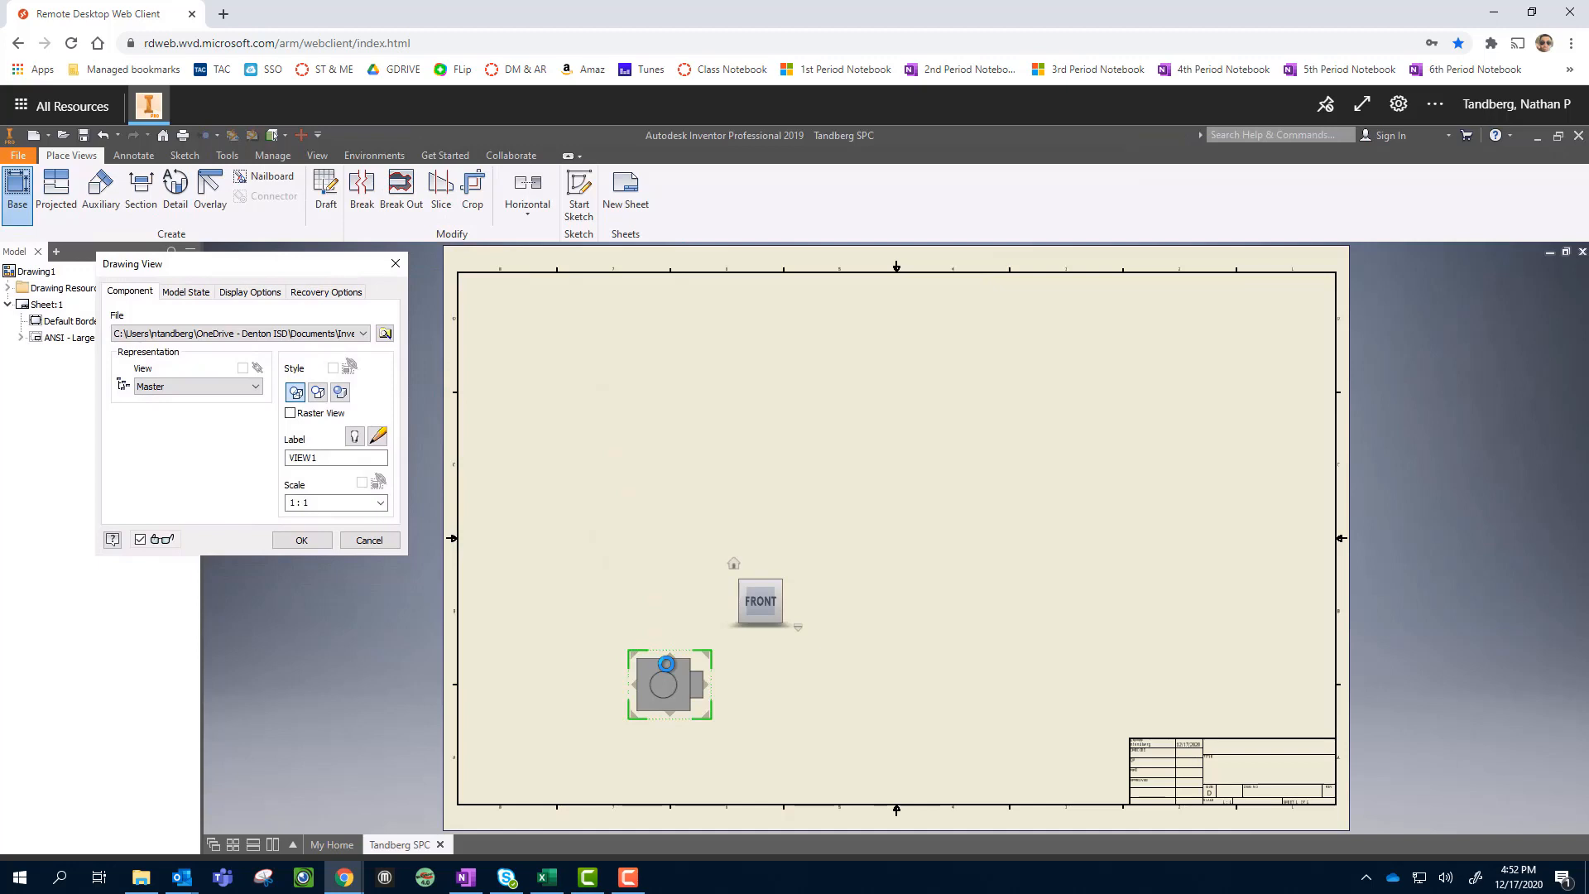
{"action": "left_click", "coordinate": [379, 503]}
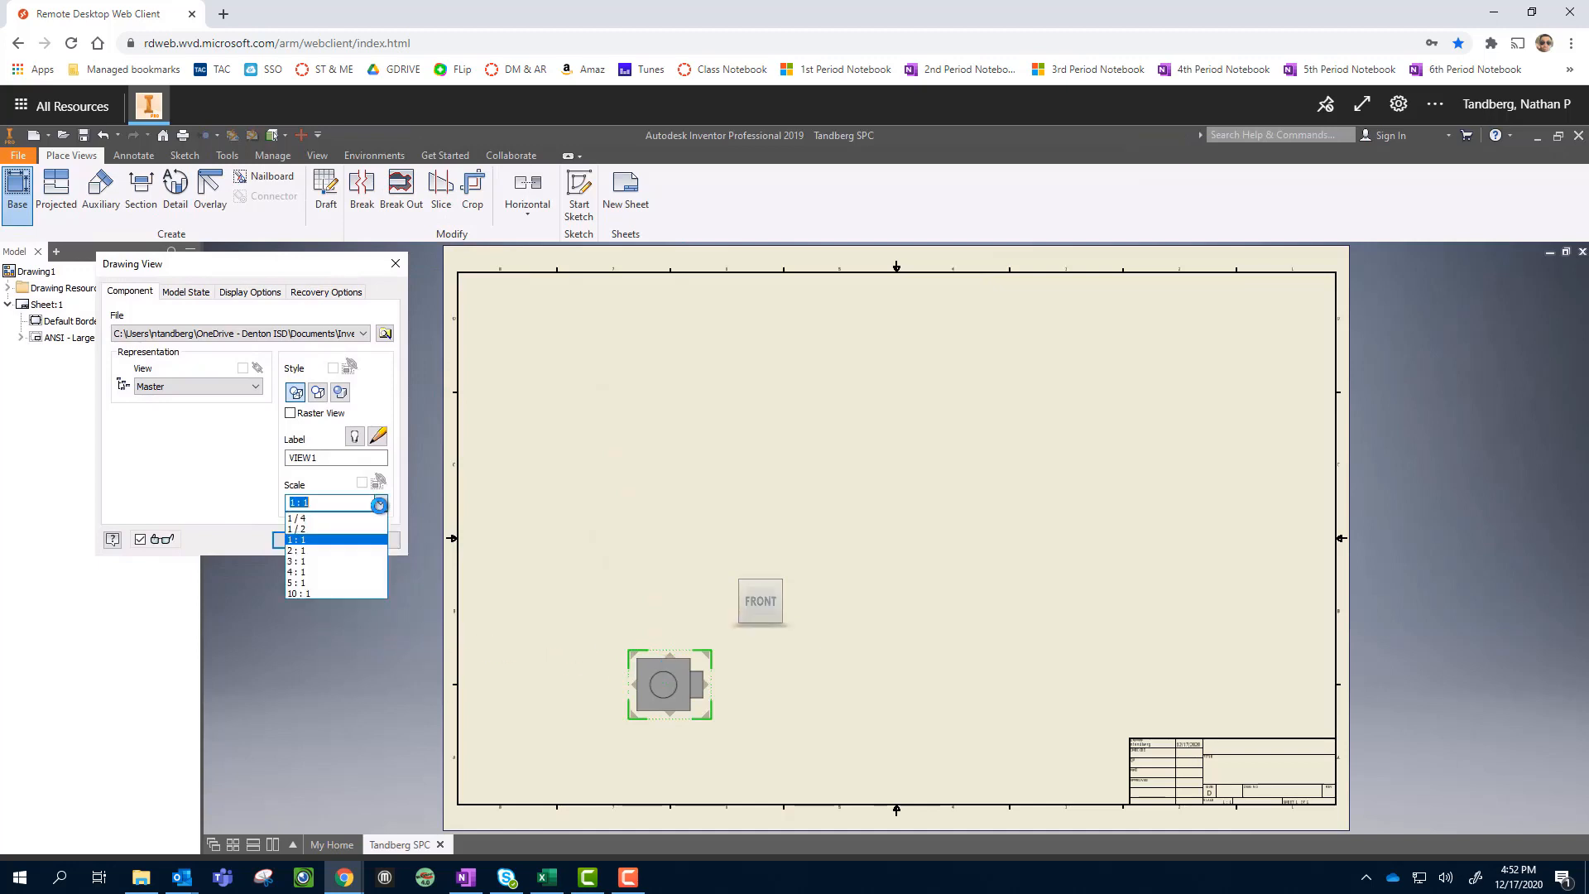
{"action": "left_click", "coordinate": [357, 550]}
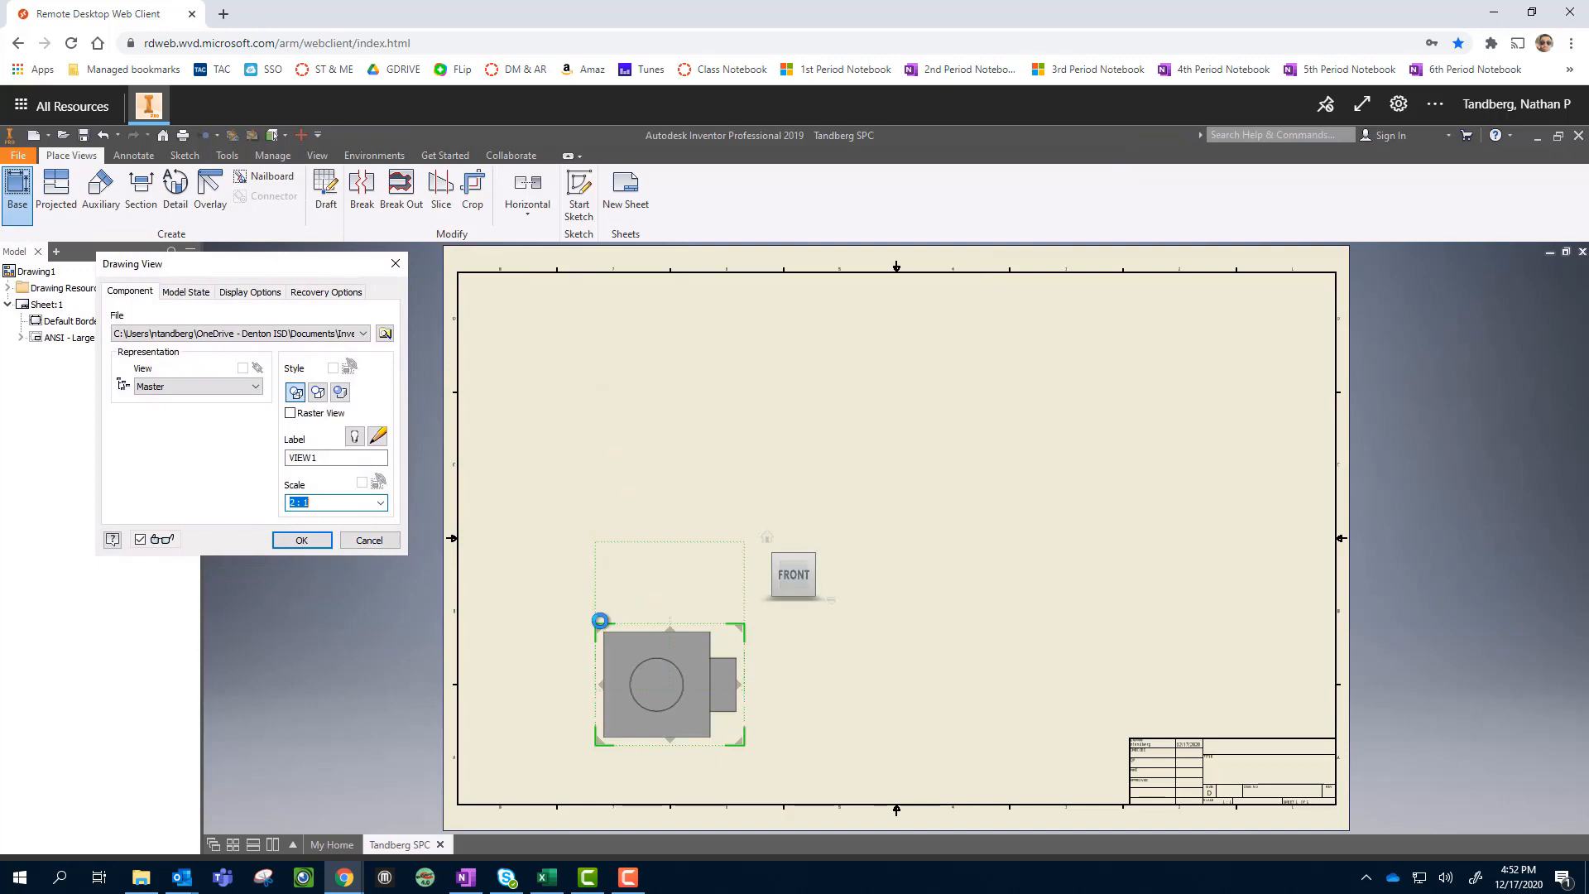
Try resizing the base view on the sheet to 3:1 and return it to 2:1
{"action": "left_click_drag", "start_coordinate": [600, 623], "coordinate": [570, 593]}
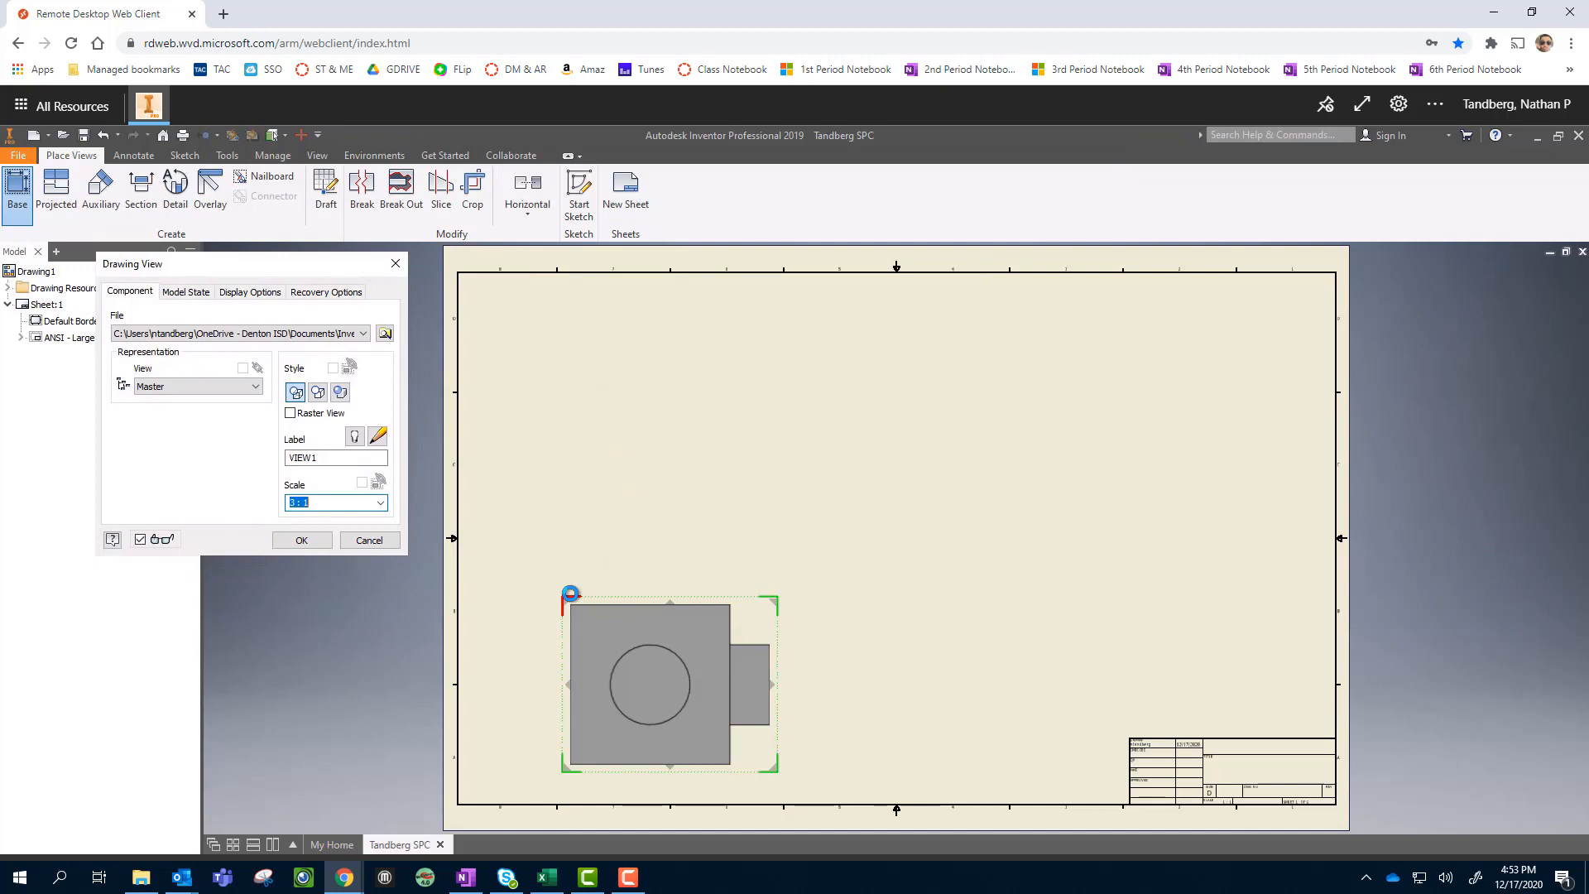
{"action": "mouse_move", "coordinate": [681, 657]}
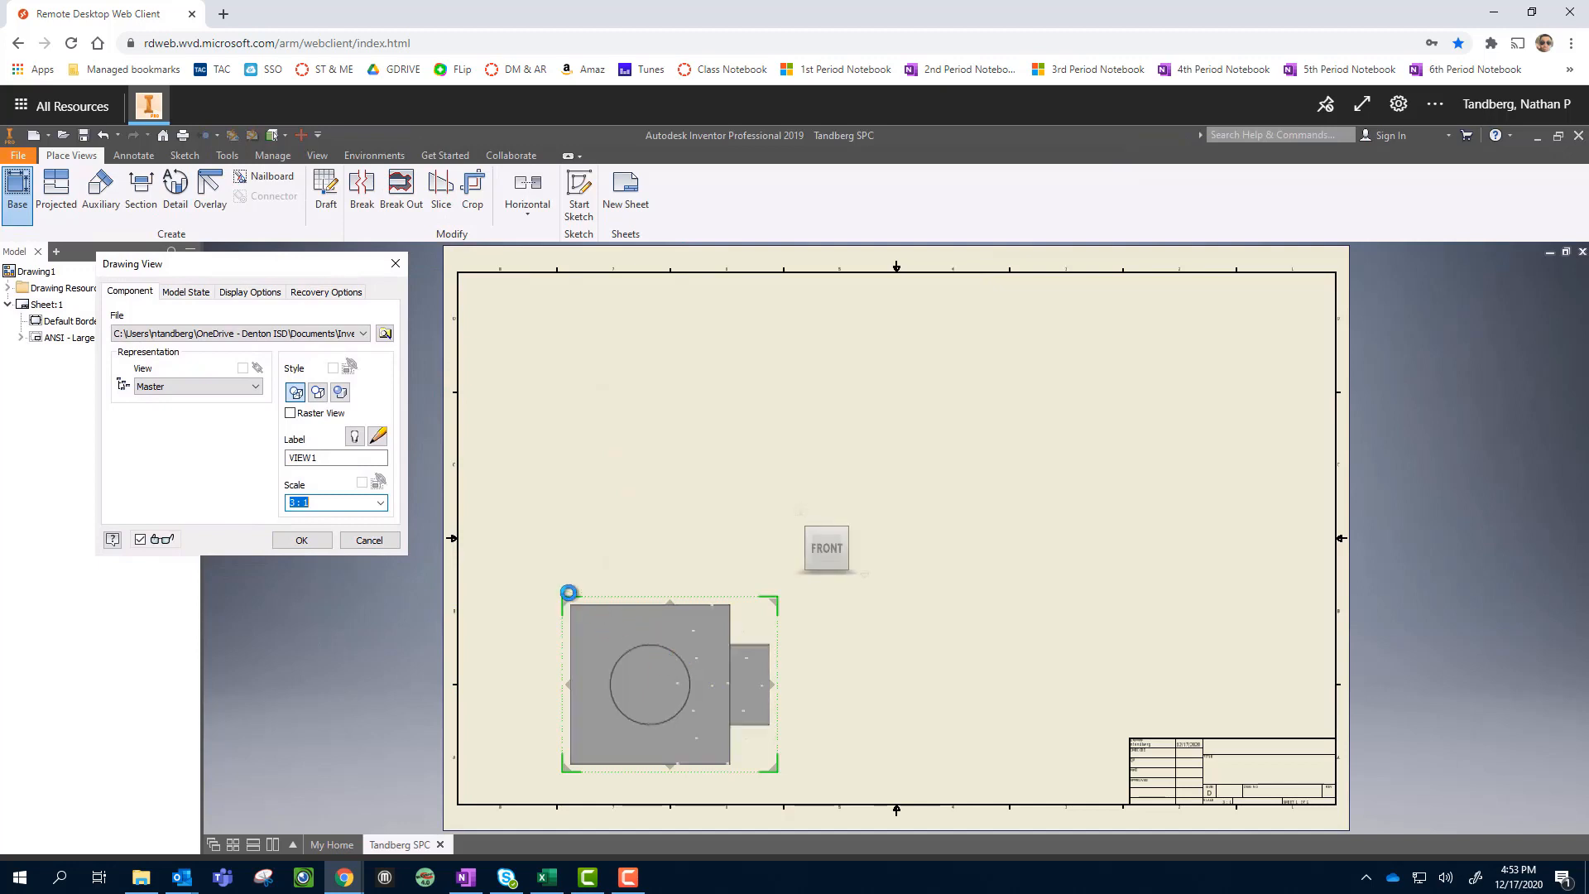
{"action": "left_click_drag", "start_coordinate": [594, 619], "coordinate": [597, 625]}
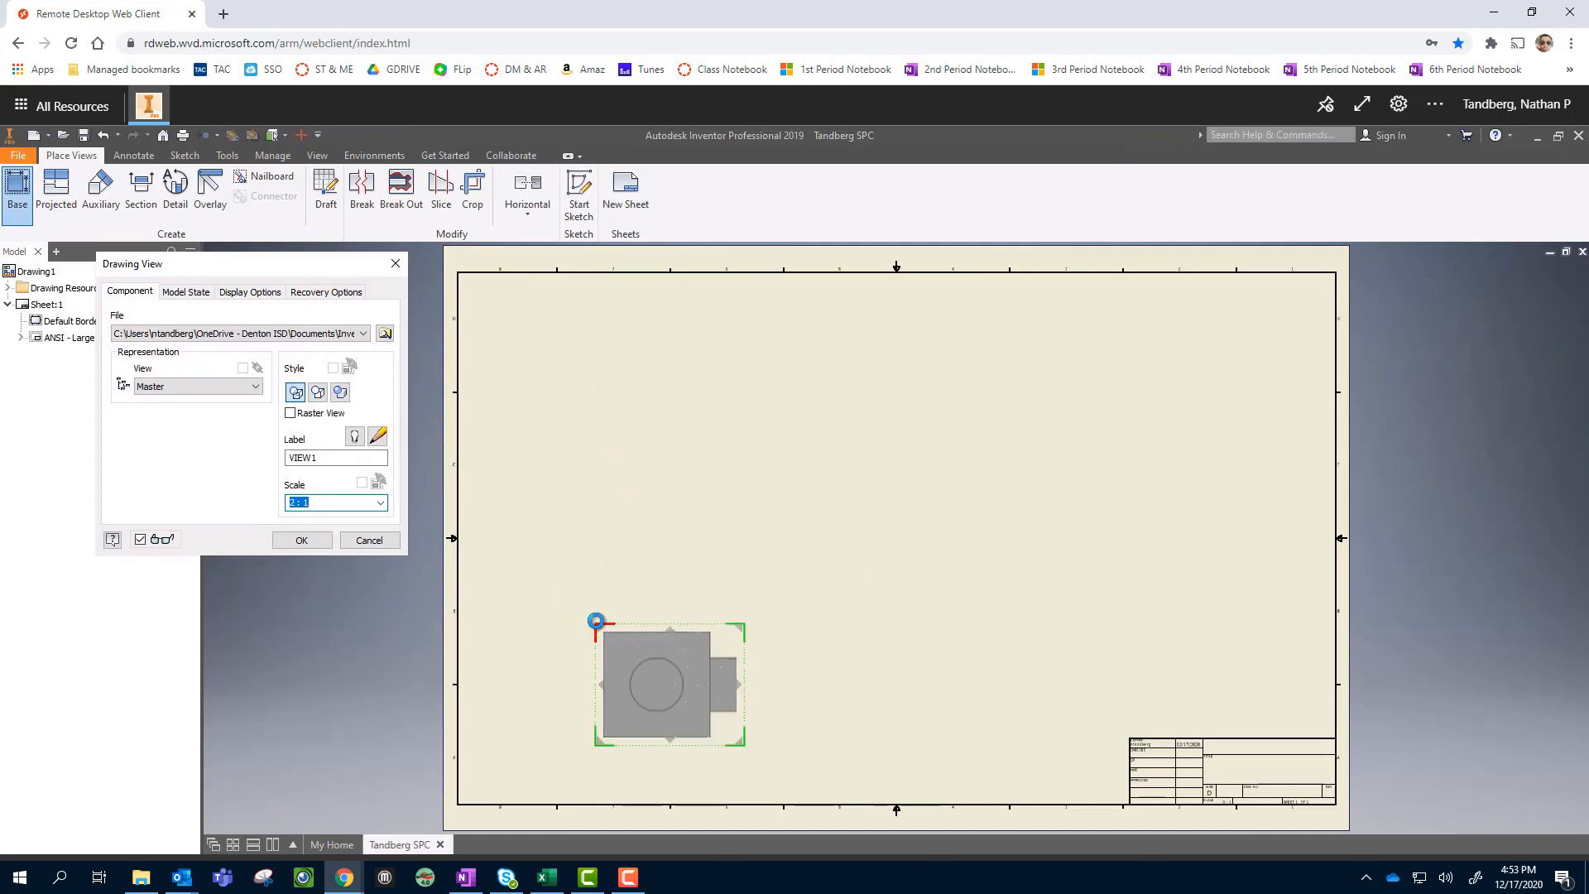
{"action": "mouse_move", "coordinate": [611, 674]}
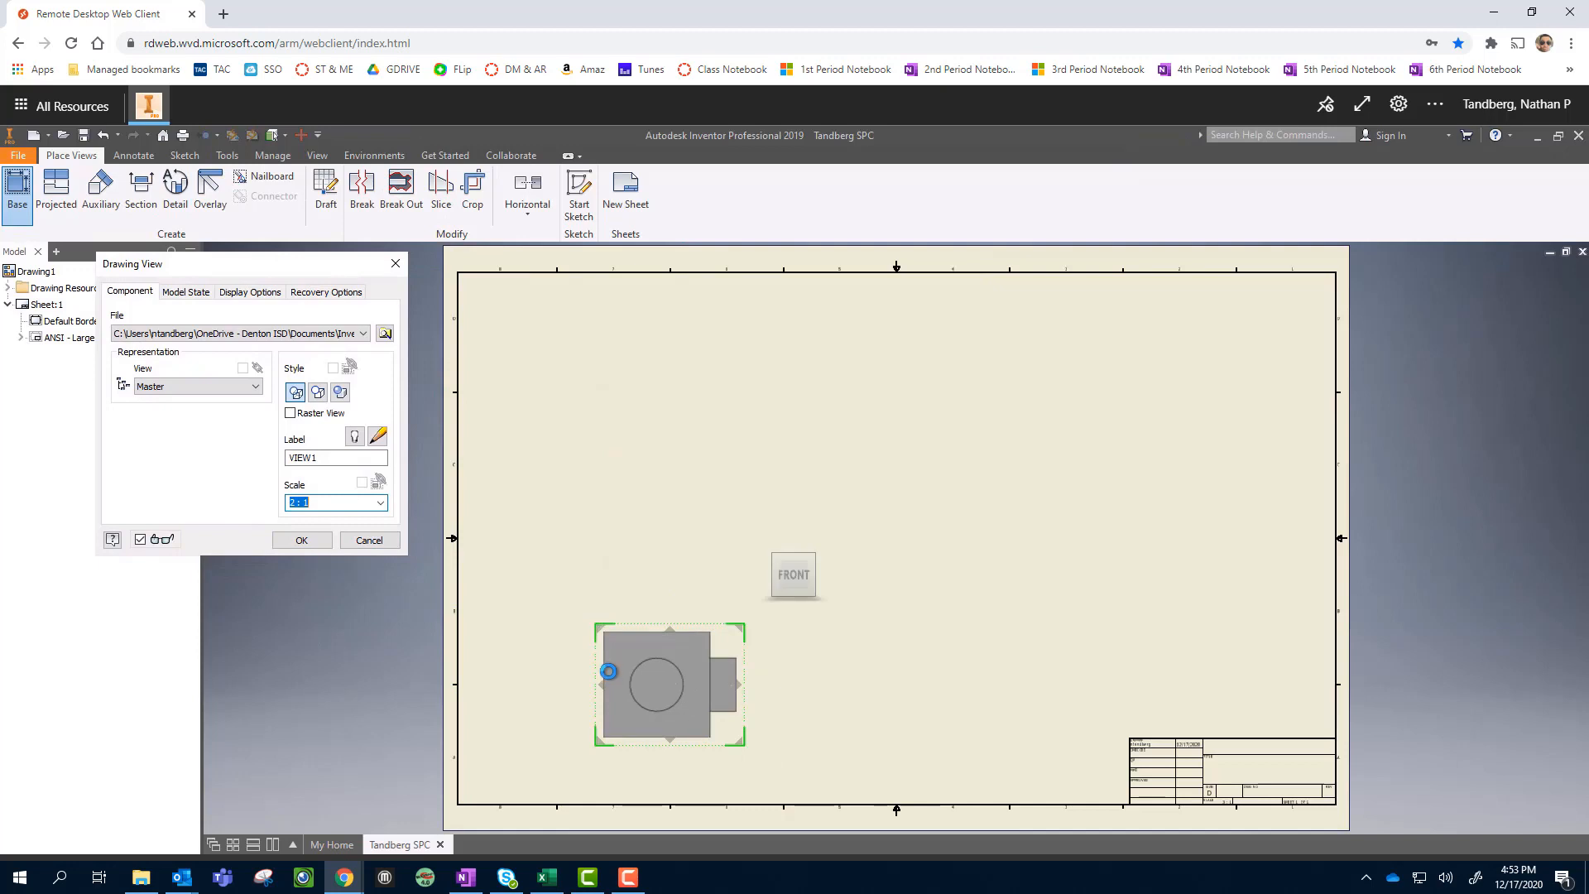
Place projected top, right-side and isometric views from the front base view and finish creating the views
{"action": "left_click_drag", "start_coordinate": [607, 682], "coordinate": [643, 513]}
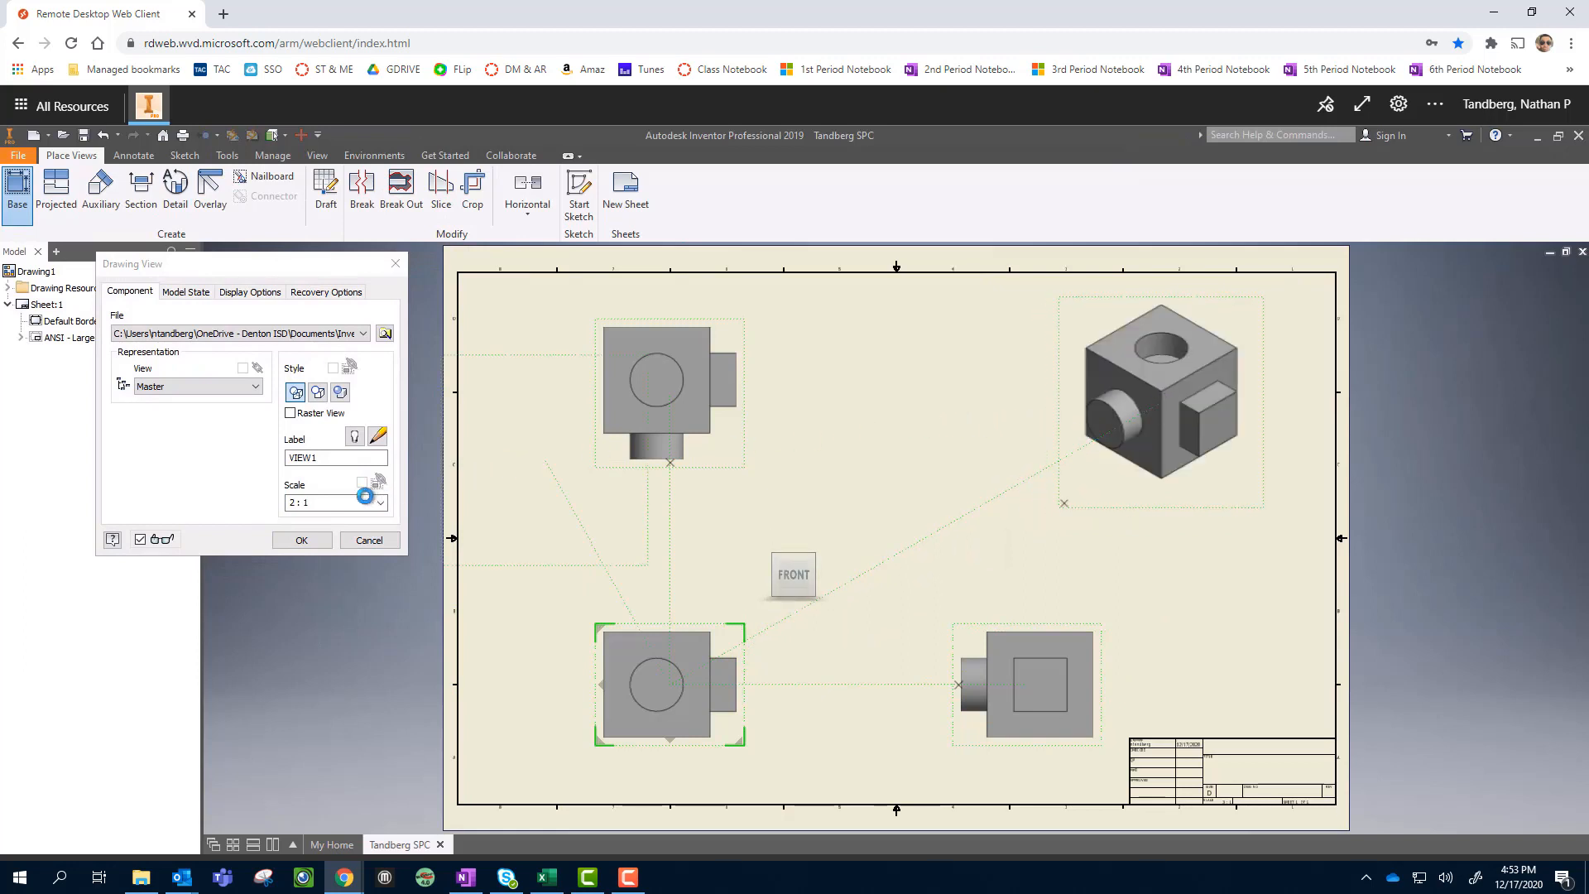
{"action": "left_click", "coordinate": [302, 539]}
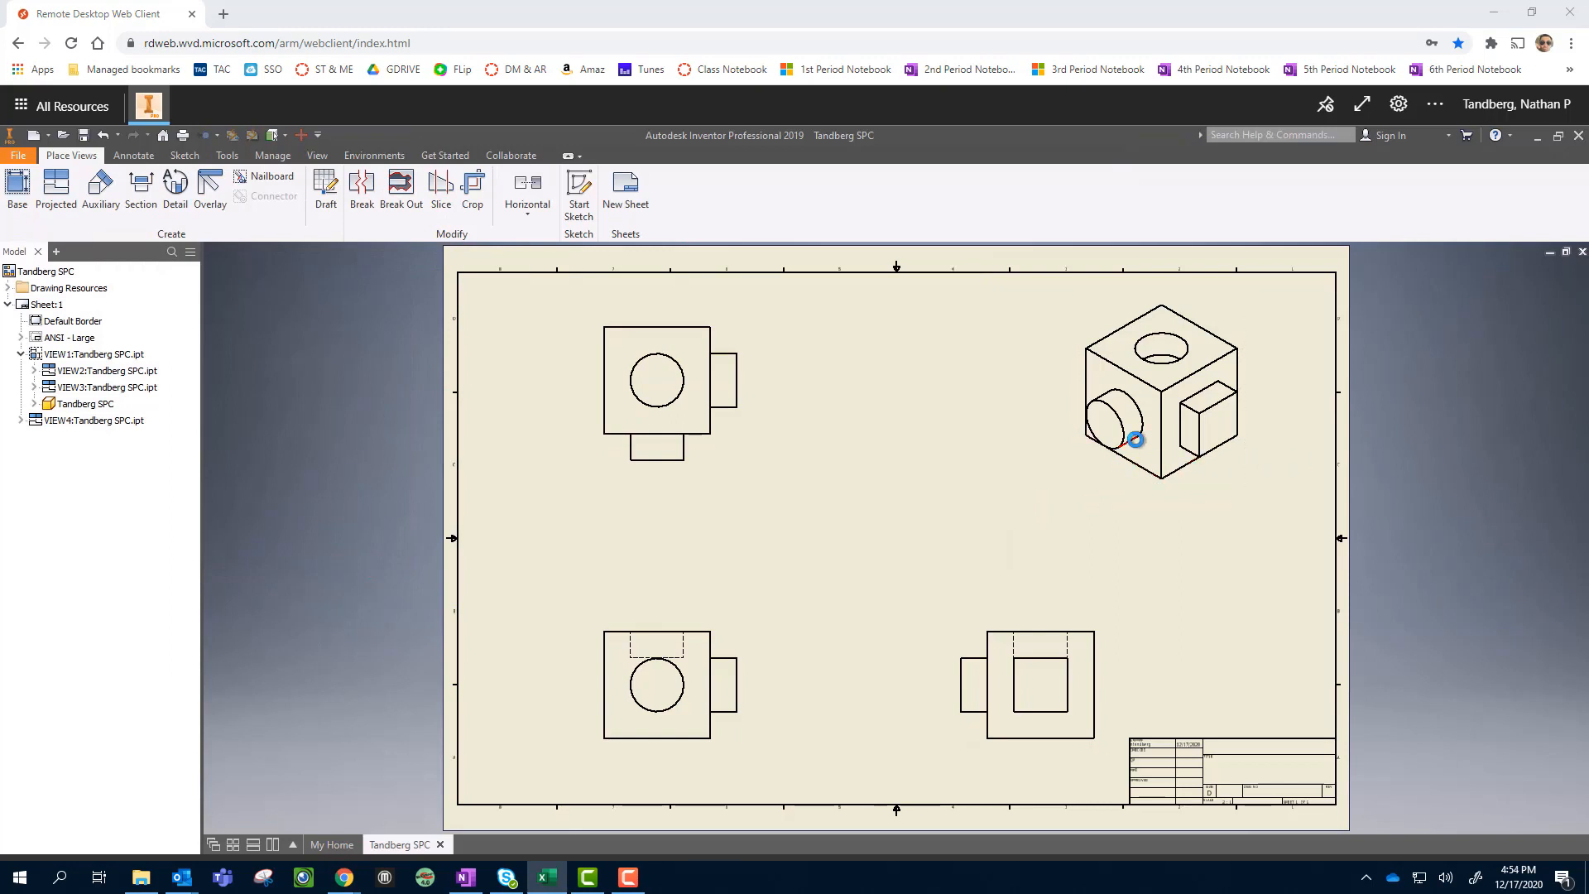
{"action": "right_click", "coordinate": [1134, 421]}
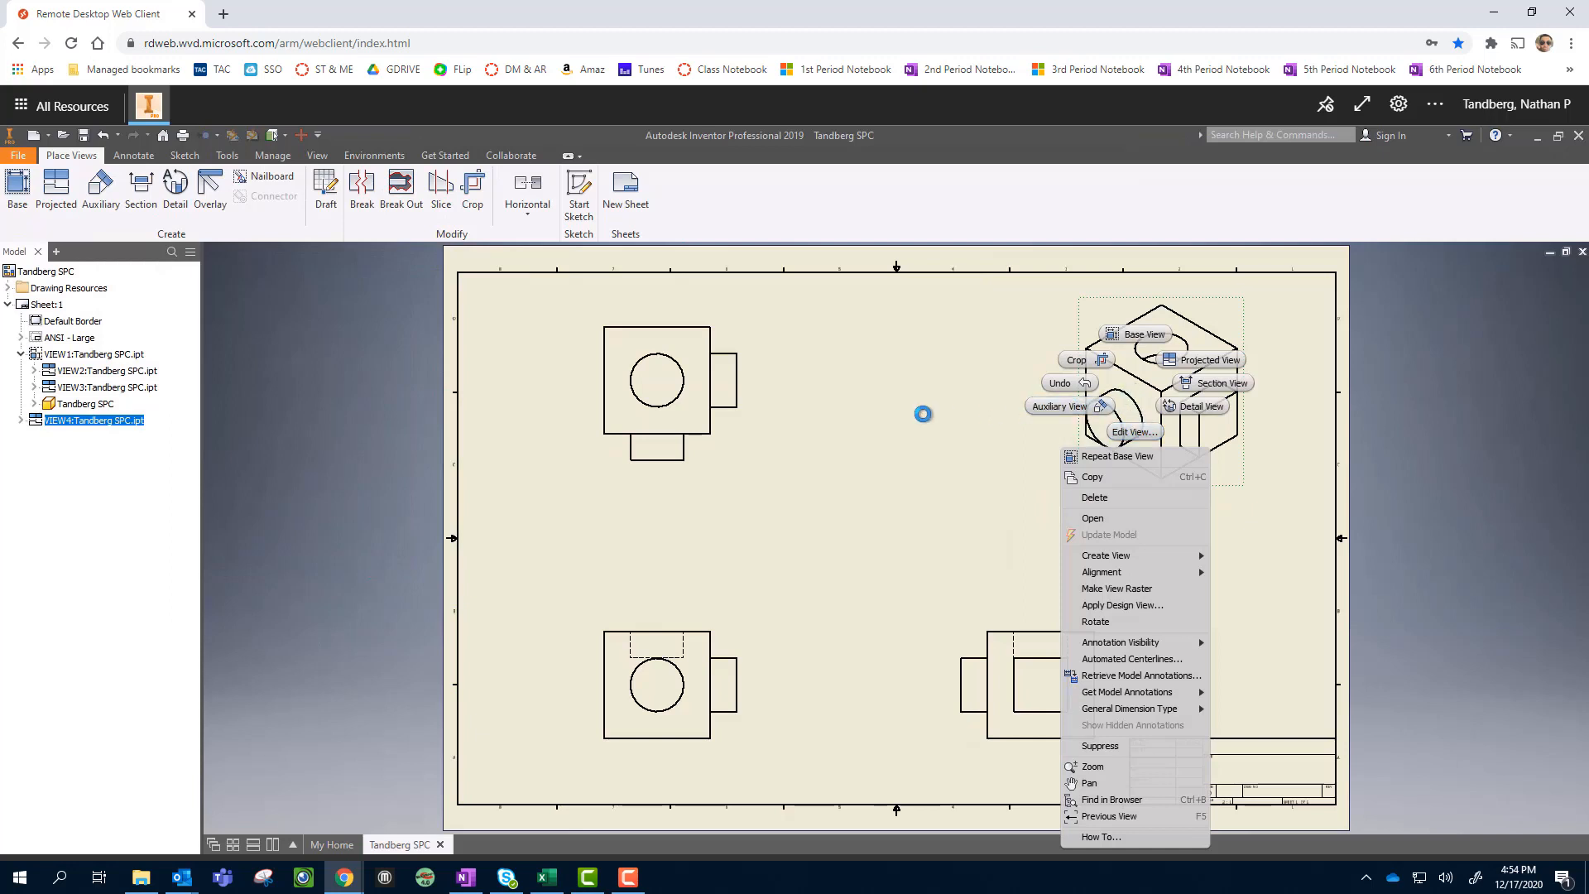
{"action": "right_click", "coordinate": [922, 414]}
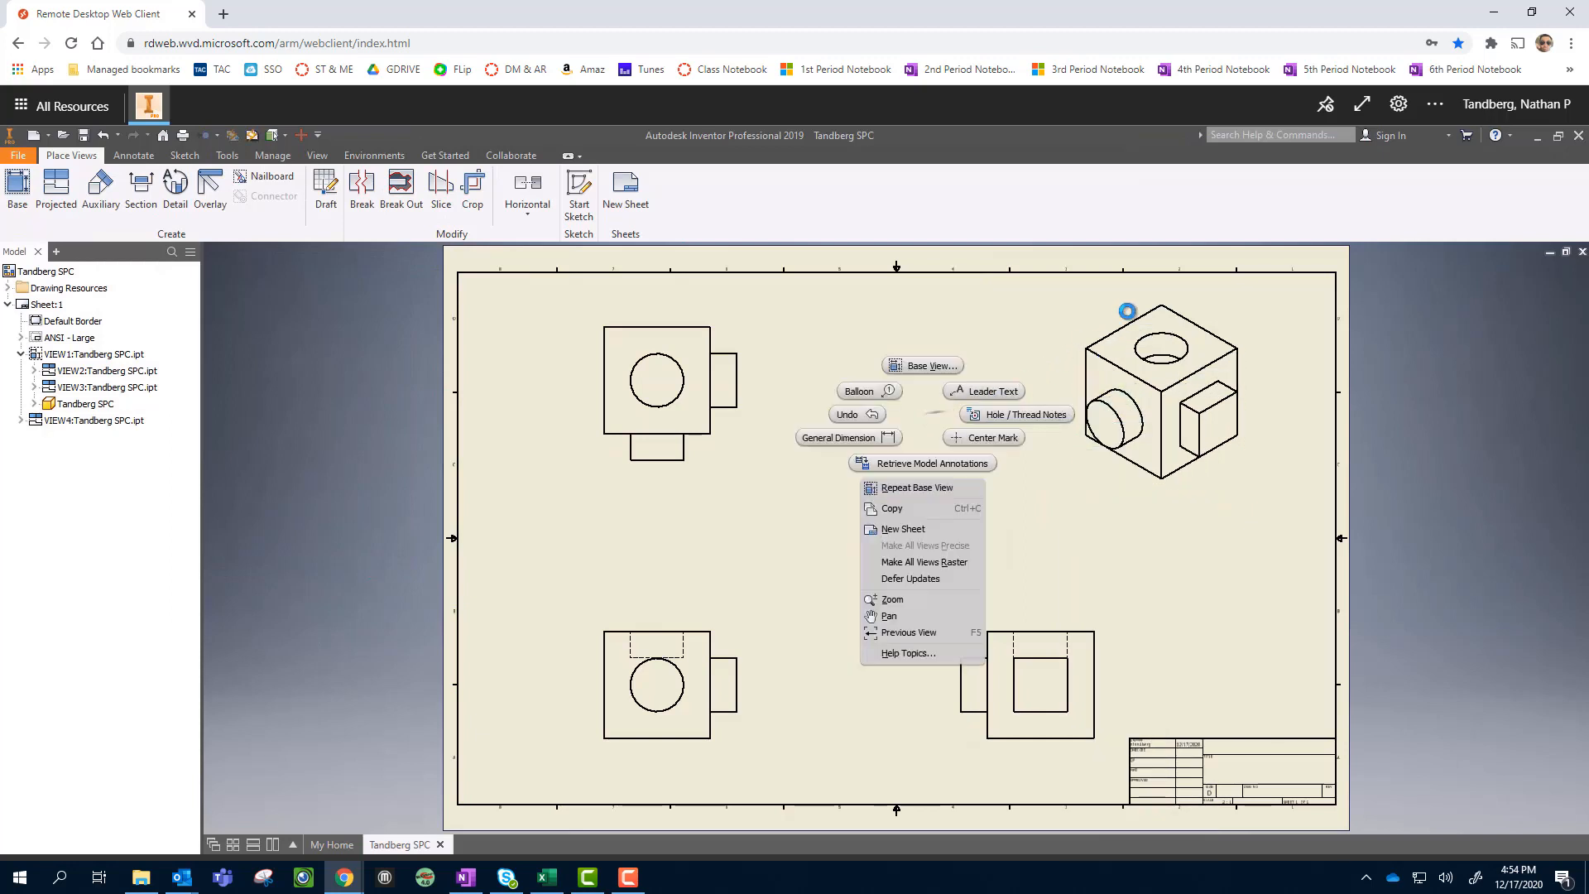
{"action": "left_click", "coordinate": [1022, 338]}
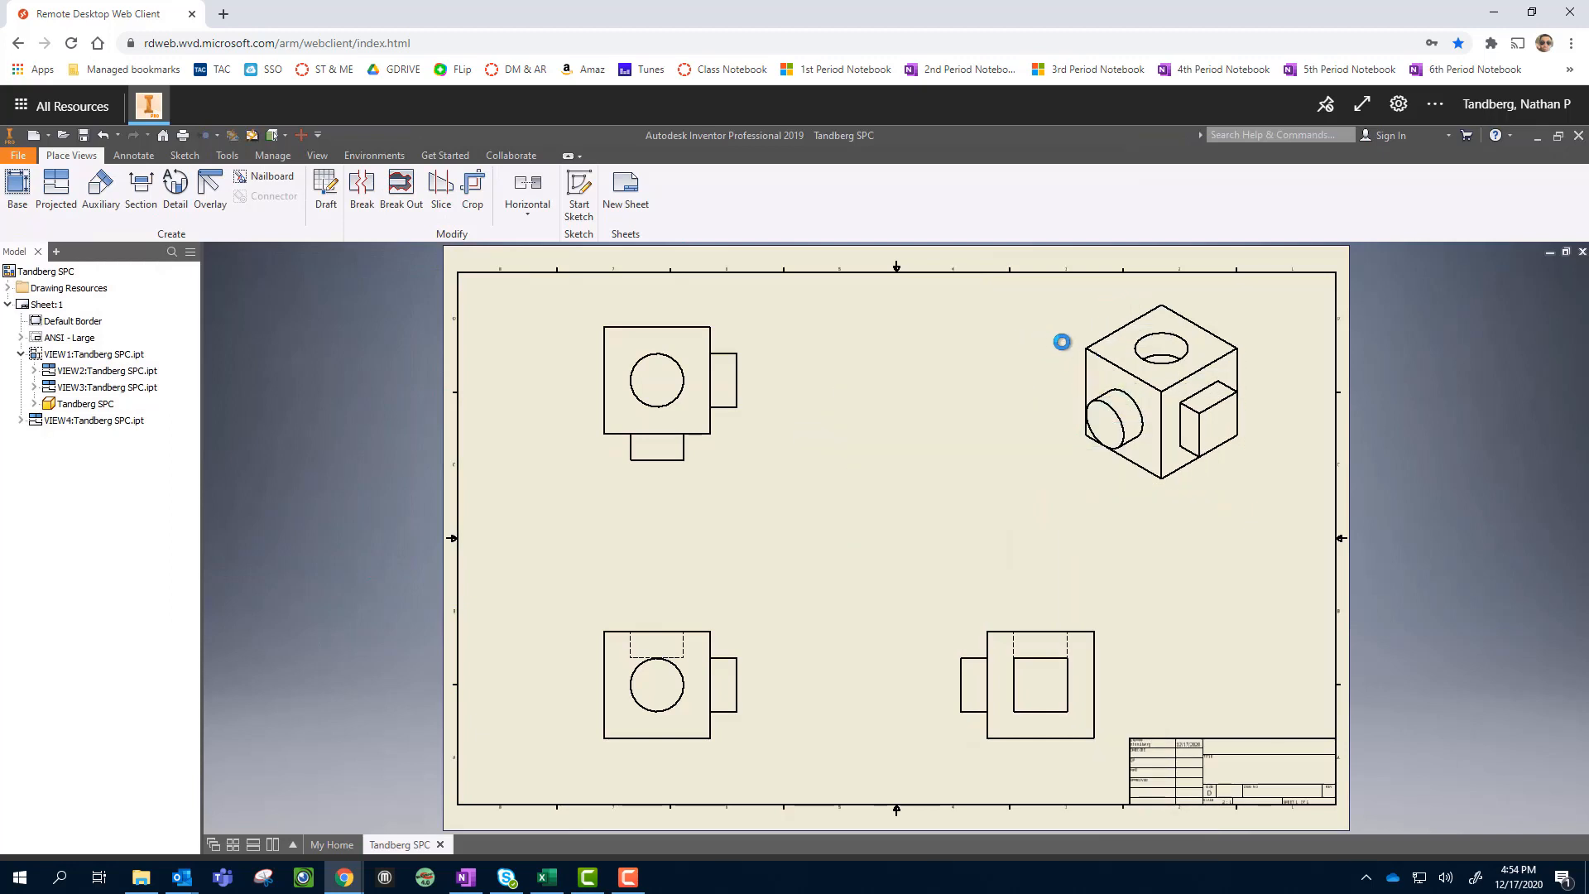
Edit the isometric view and apply the Shaded style to it
{"action": "right_click", "coordinate": [1104, 323]}
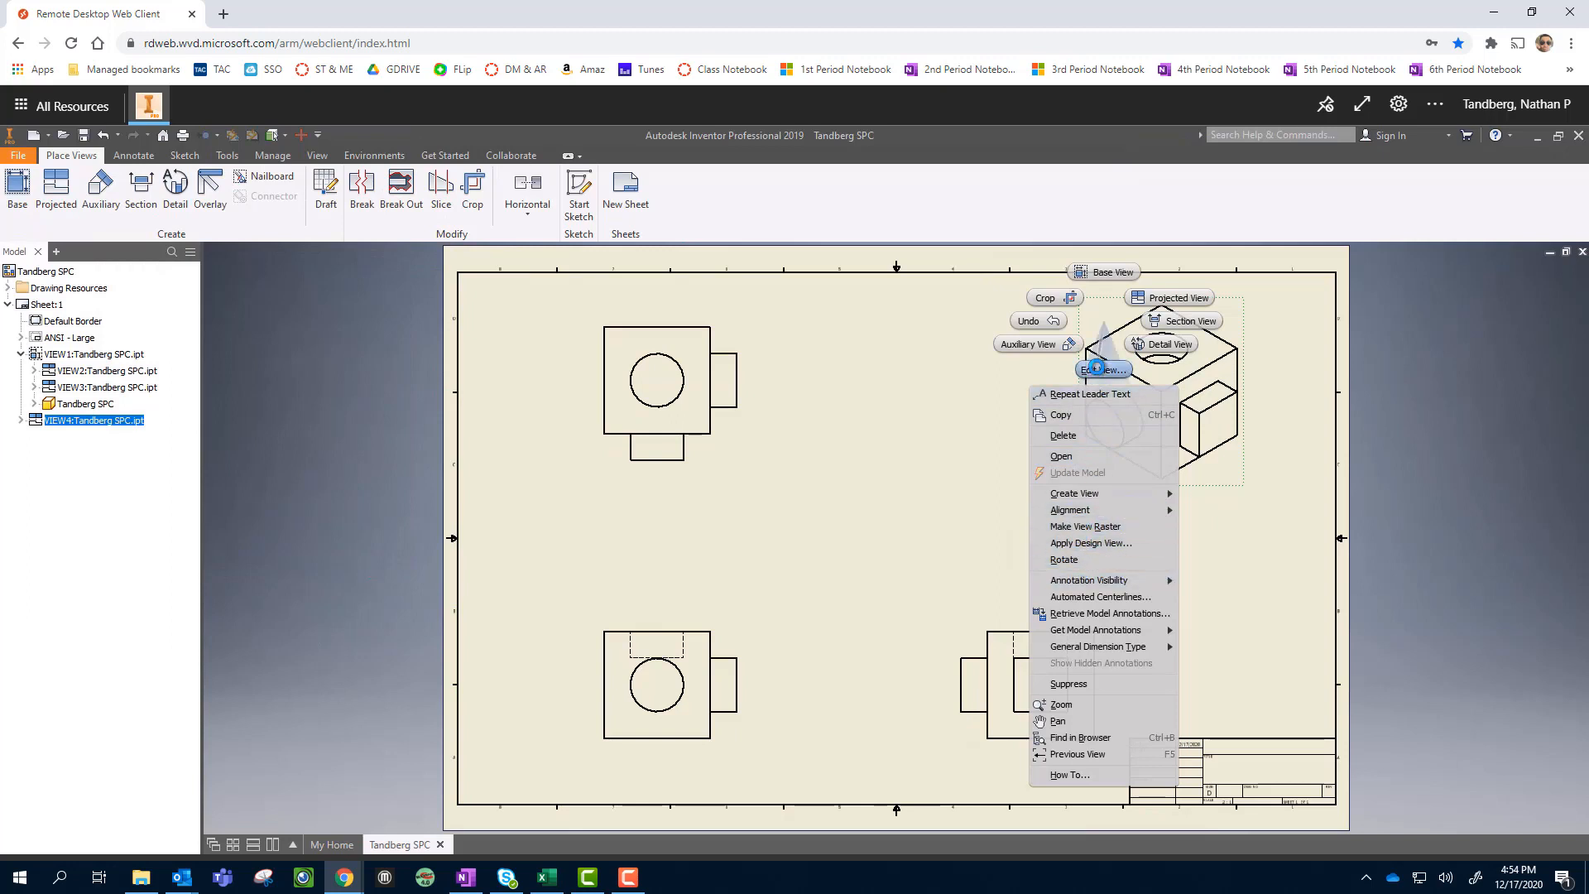
{"action": "left_click", "coordinate": [1097, 368]}
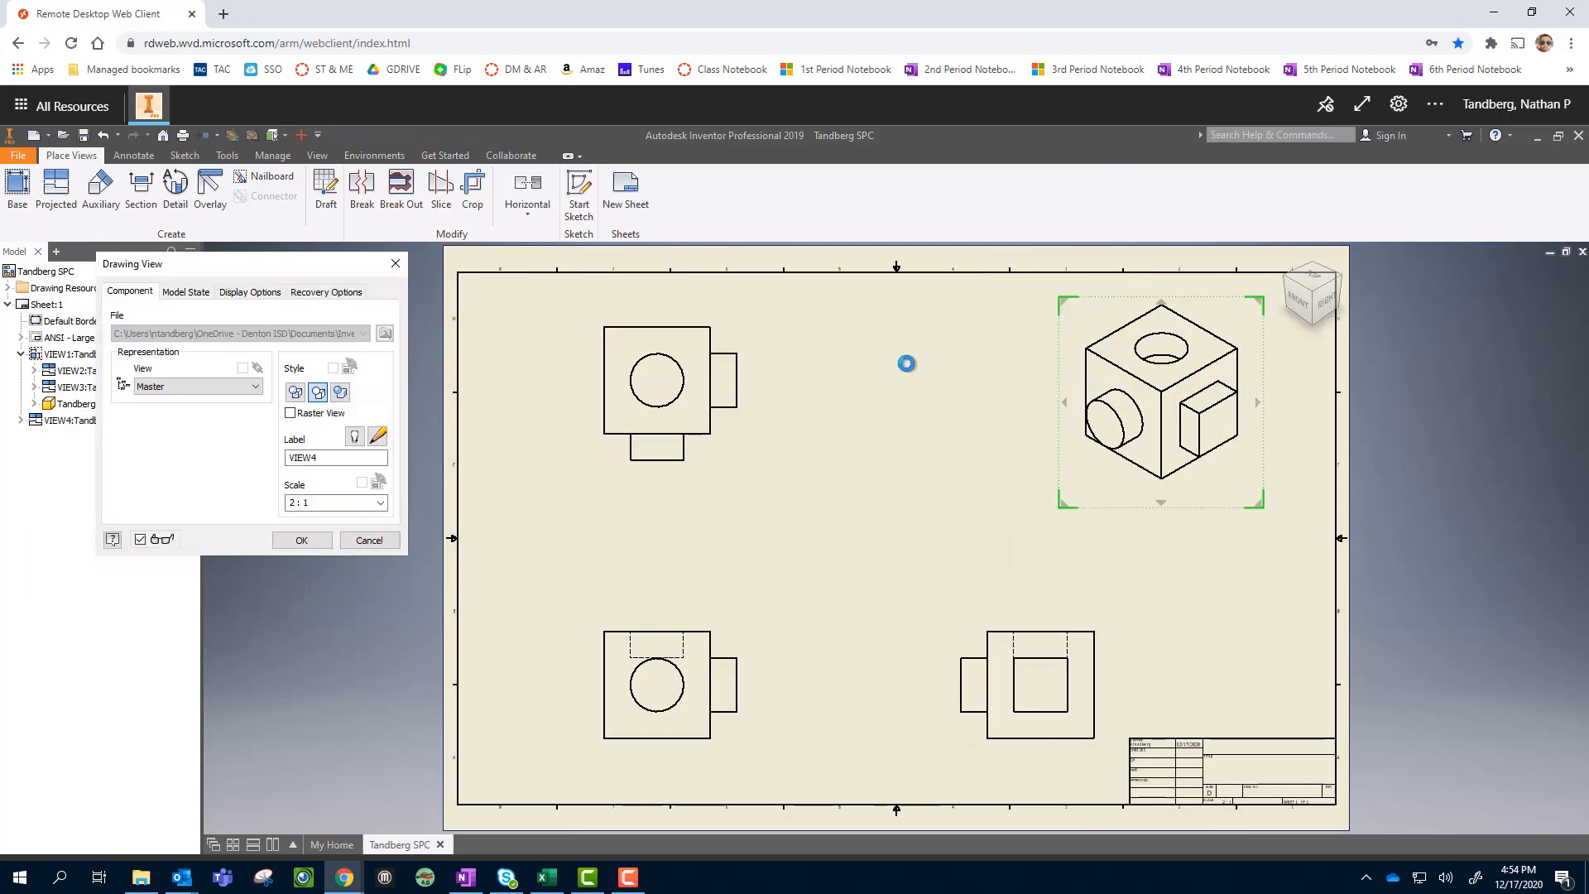
{"action": "left_click", "coordinate": [337, 394]}
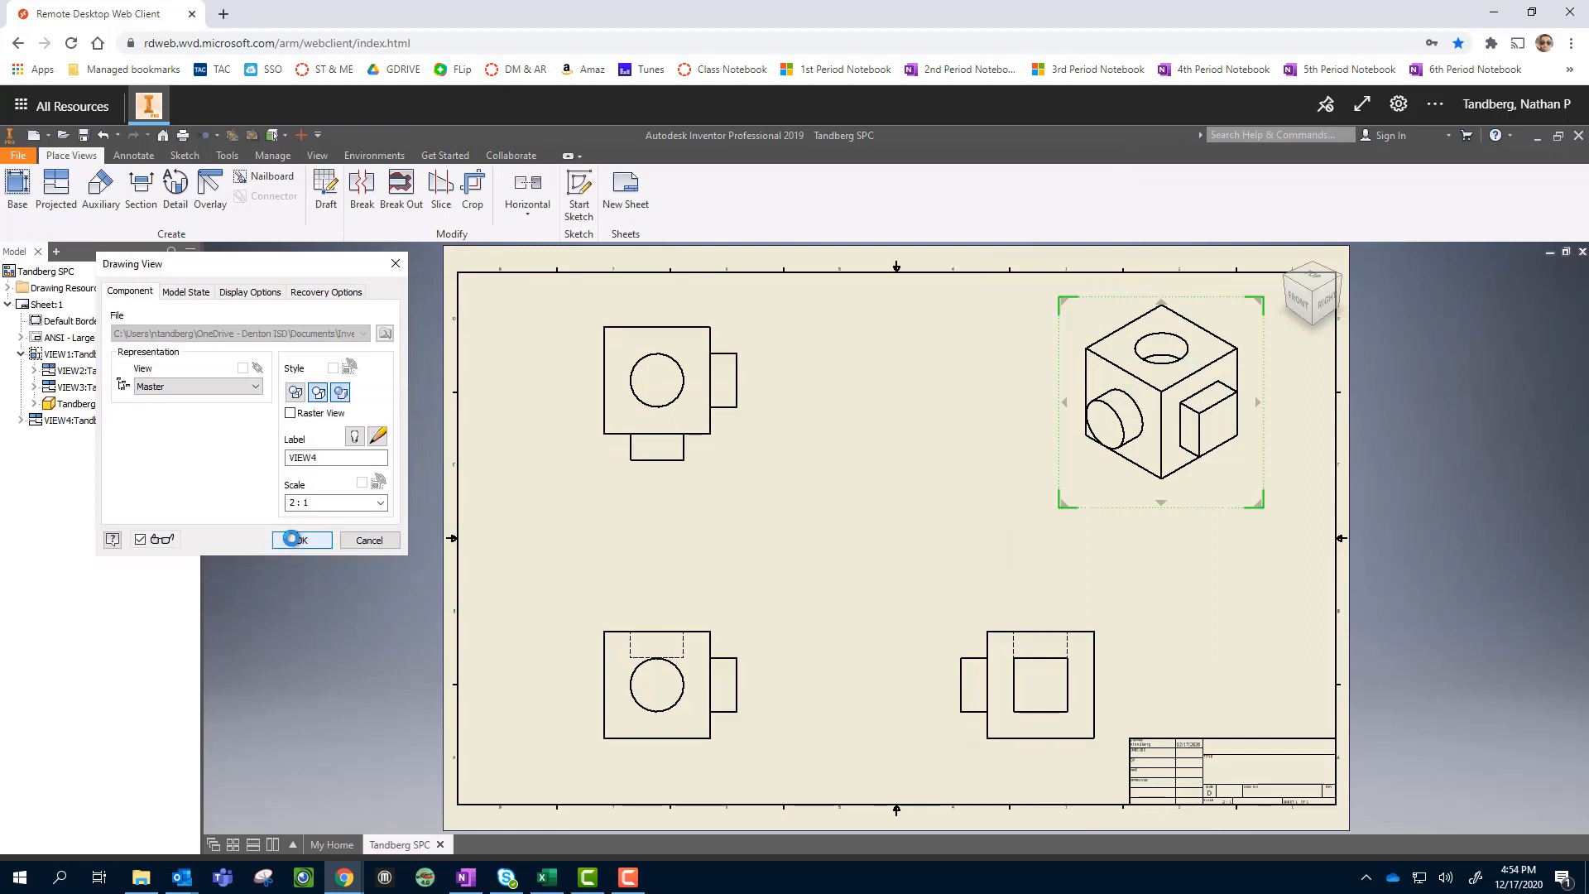
{"action": "left_click", "coordinate": [298, 540]}
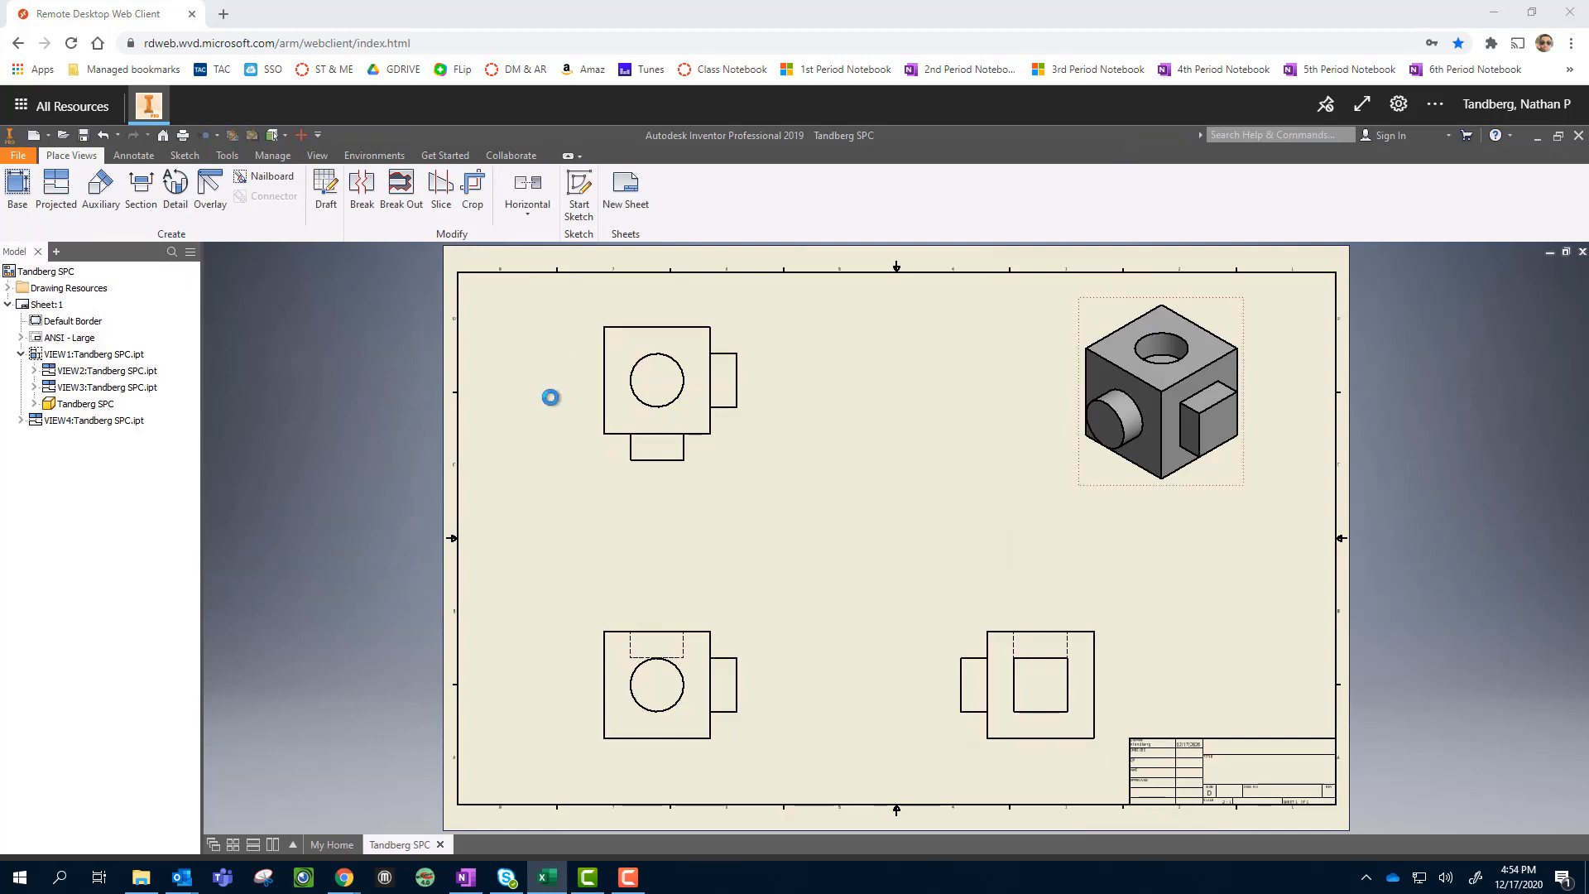
Dimension how far the rectangular side boss projects from the block in the top view, placing the dimension above it
{"action": "left_click", "coordinate": [130, 155]}
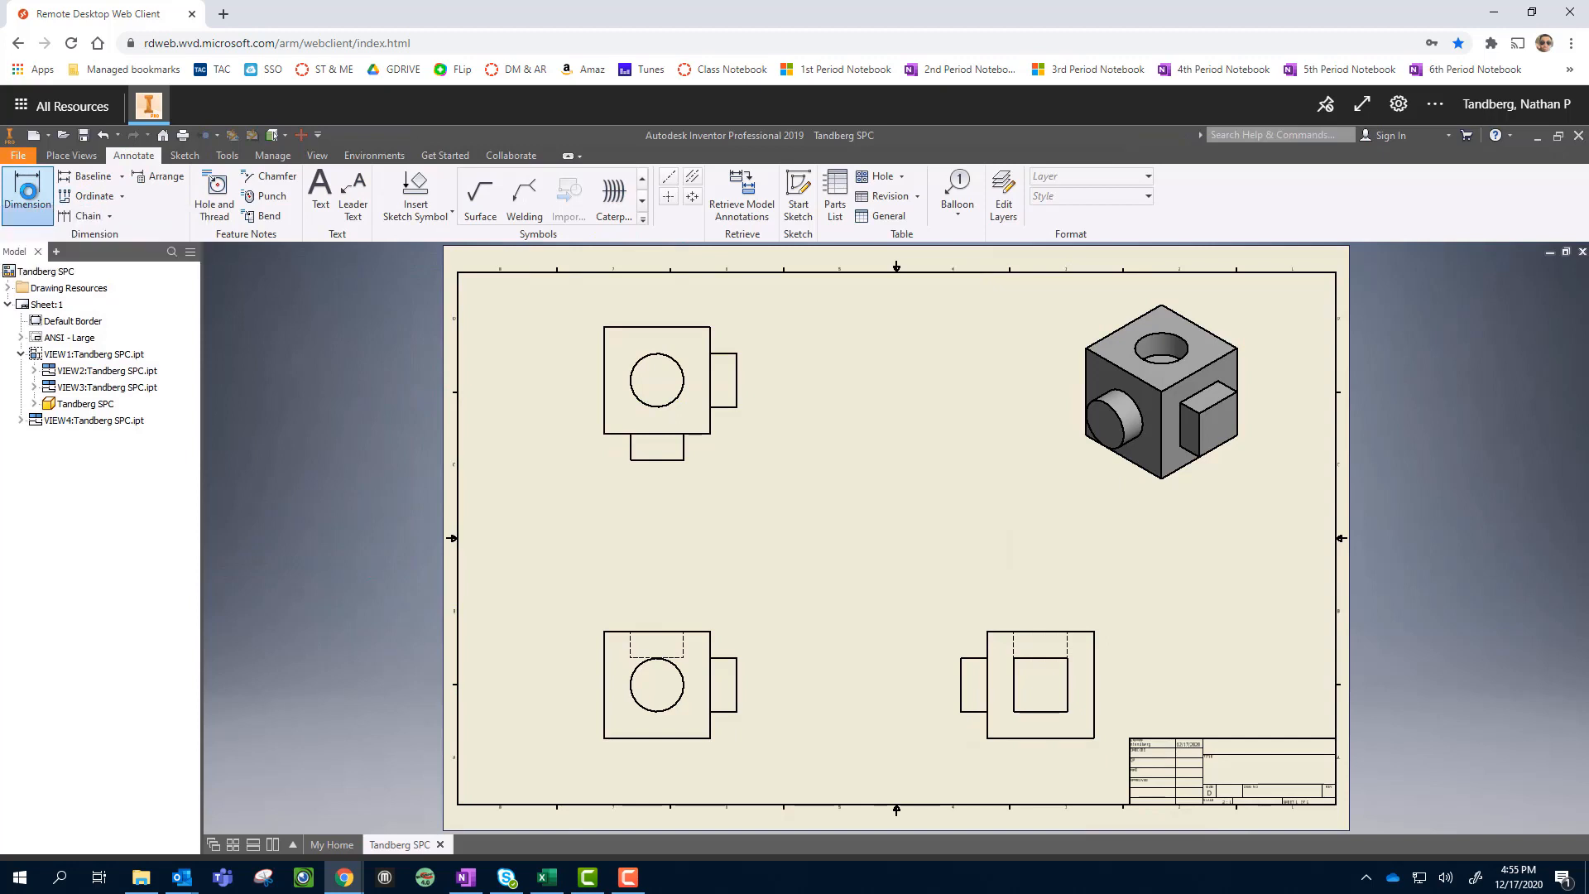
{"action": "left_click", "coordinate": [27, 192]}
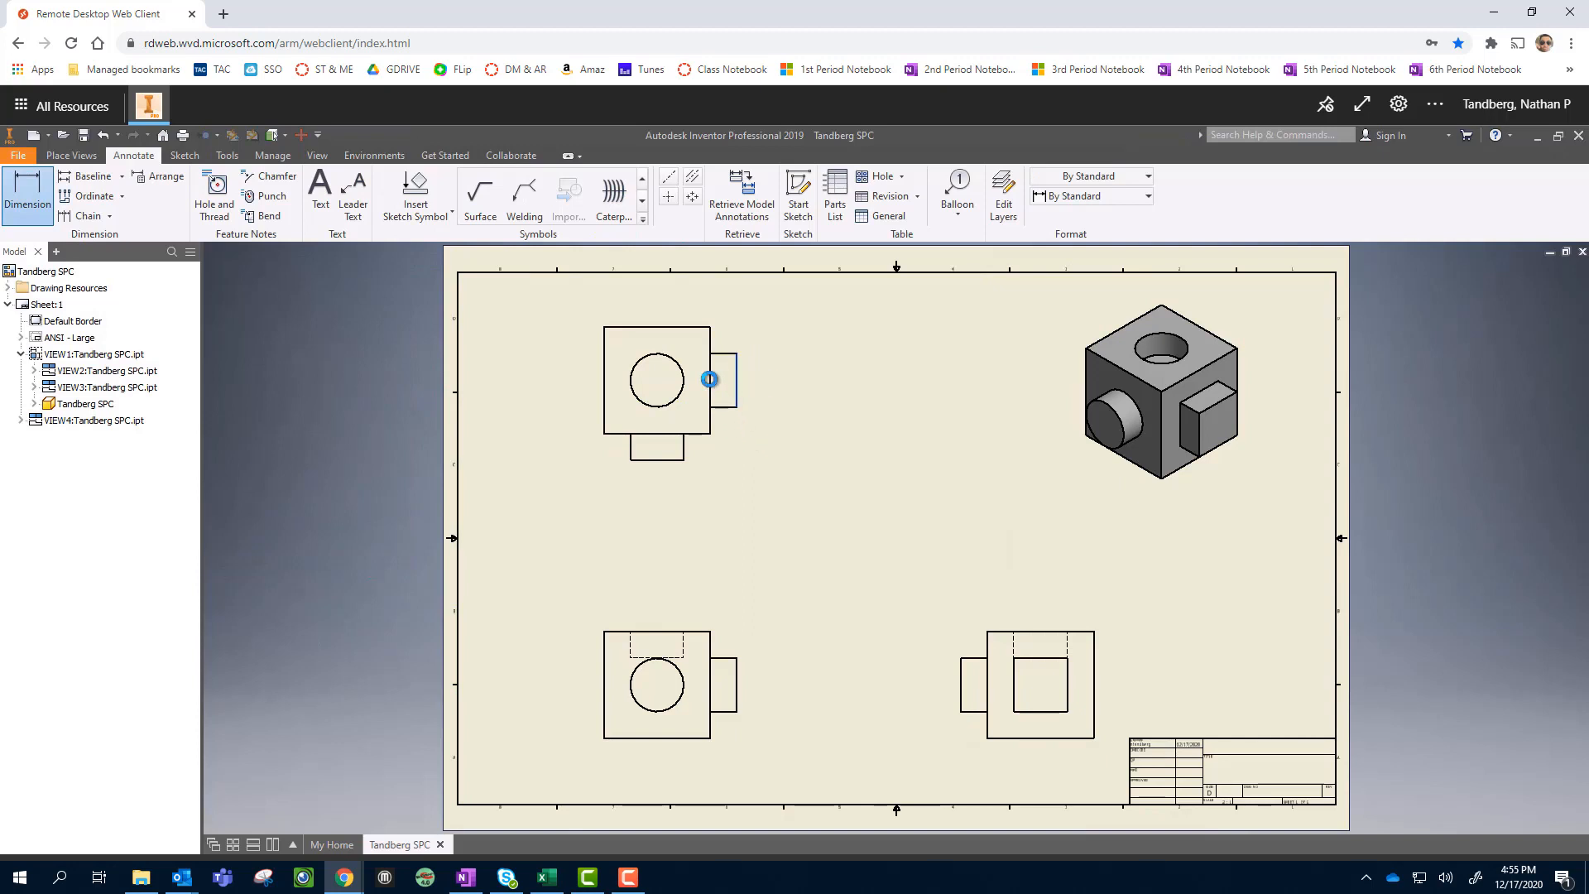
{"action": "left_click", "coordinate": [708, 367]}
{"action": "left_click", "coordinate": [721, 314]}
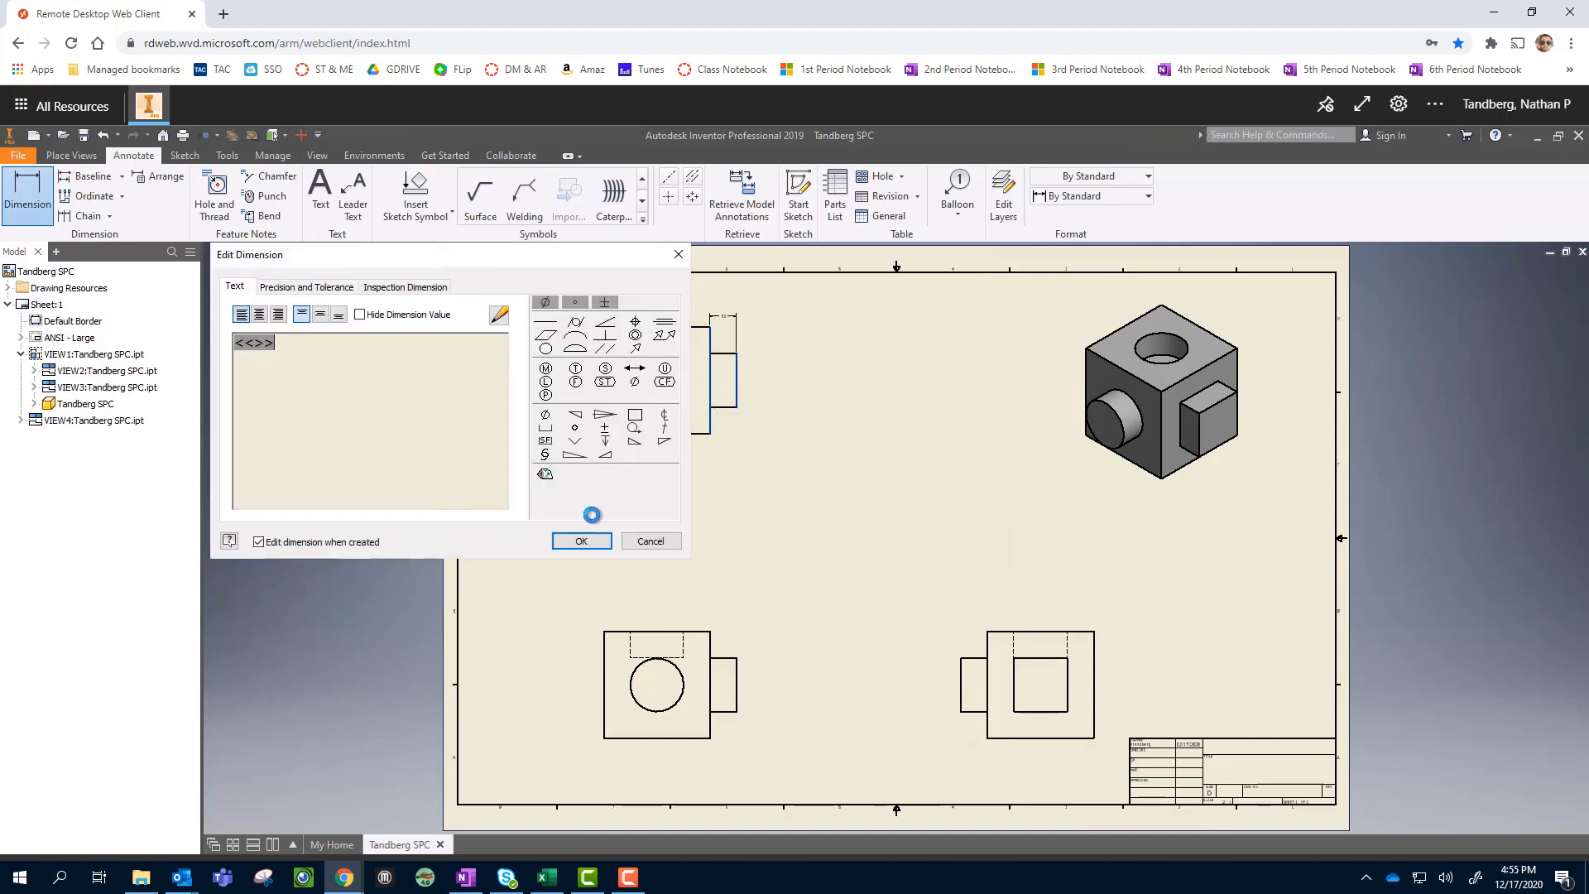
{"action": "left_click", "coordinate": [582, 540]}
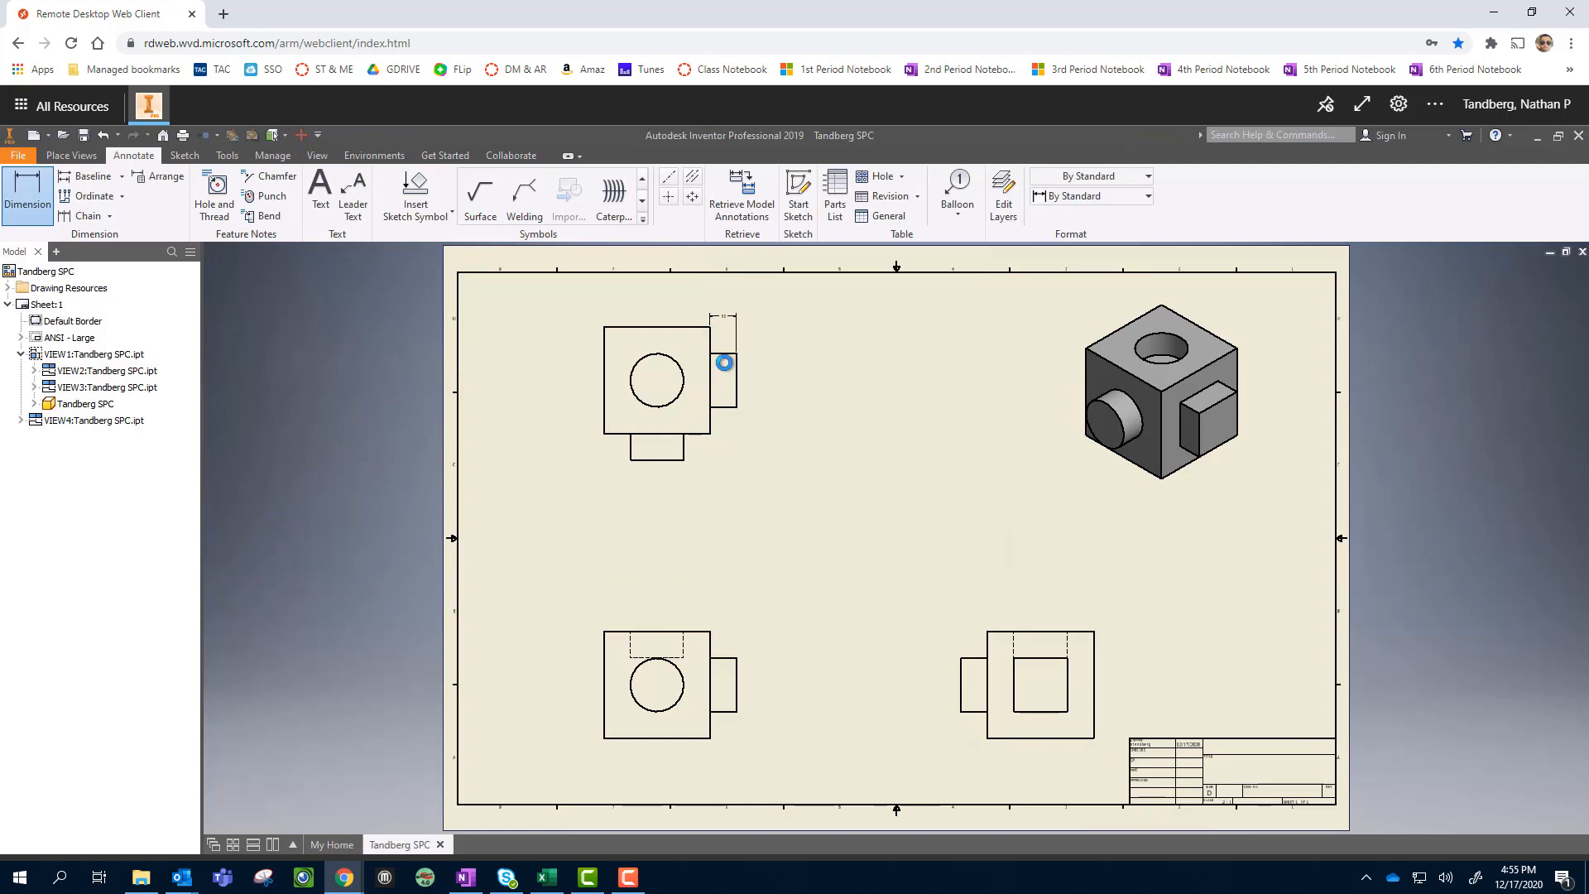
Dimension the width of the rectangular side boss in the top view, placing the dimension to its right
{"action": "left_click", "coordinate": [730, 353]}
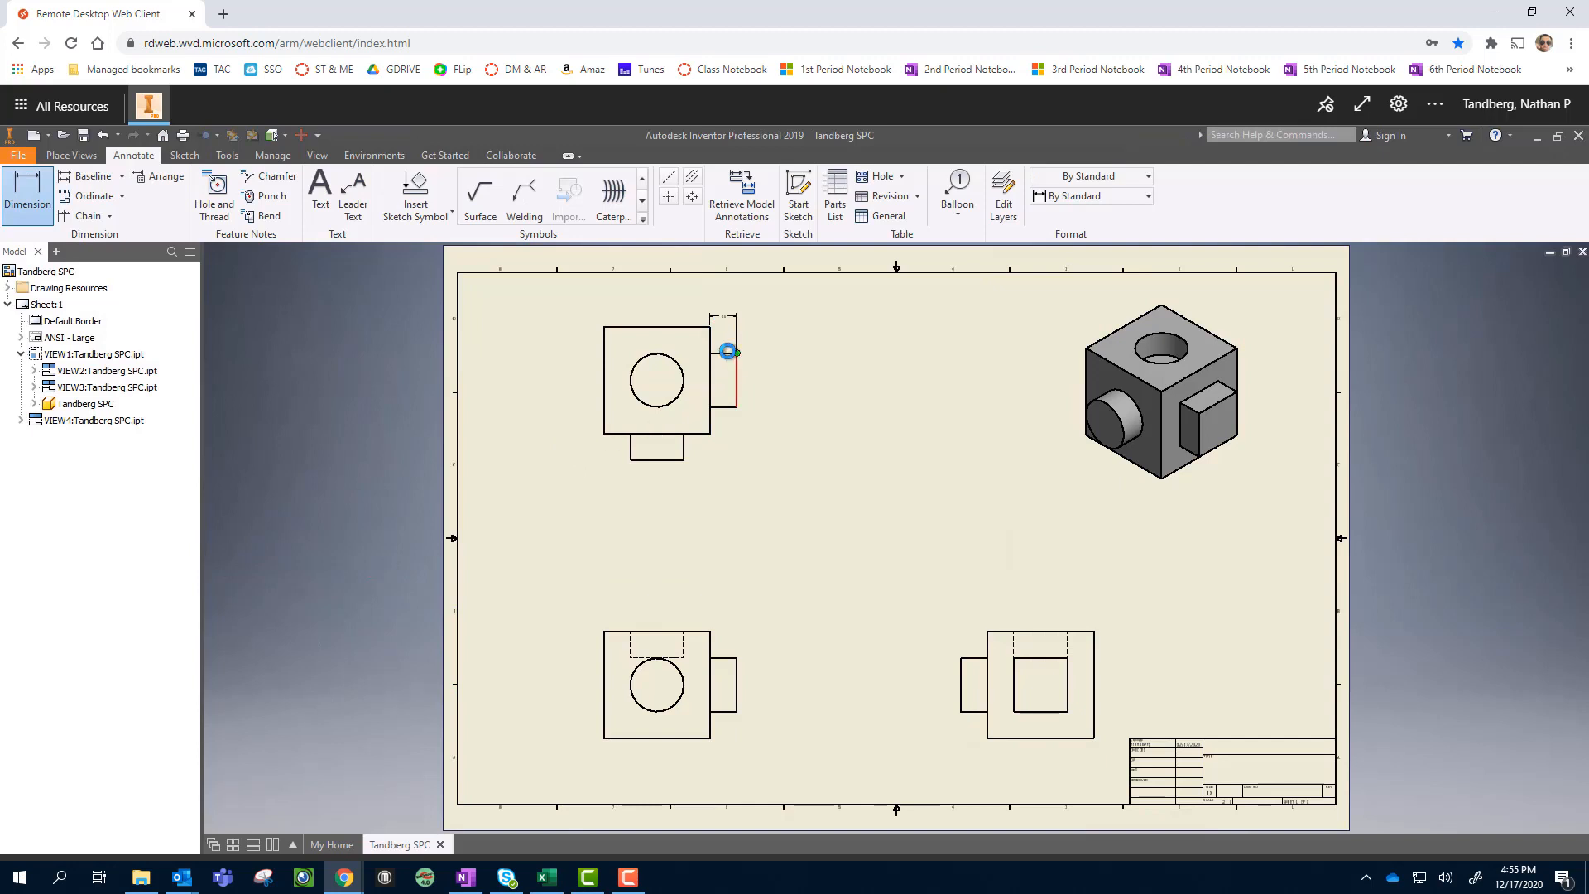
{"action": "left_click", "coordinate": [728, 406]}
{"action": "left_click", "coordinate": [761, 377]}
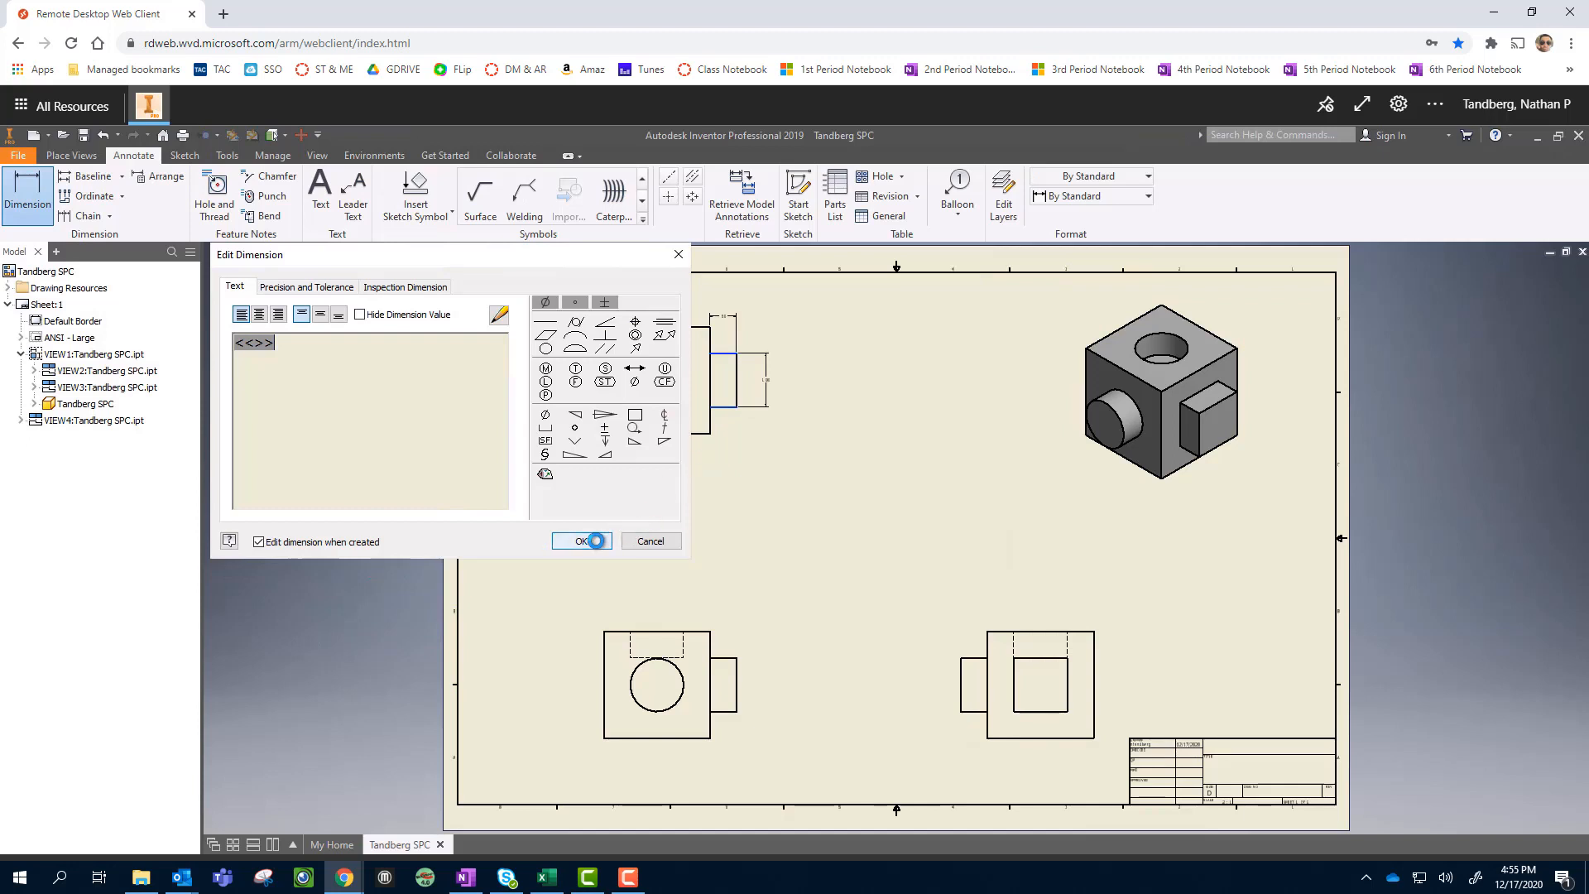
{"action": "left_click", "coordinate": [596, 539]}
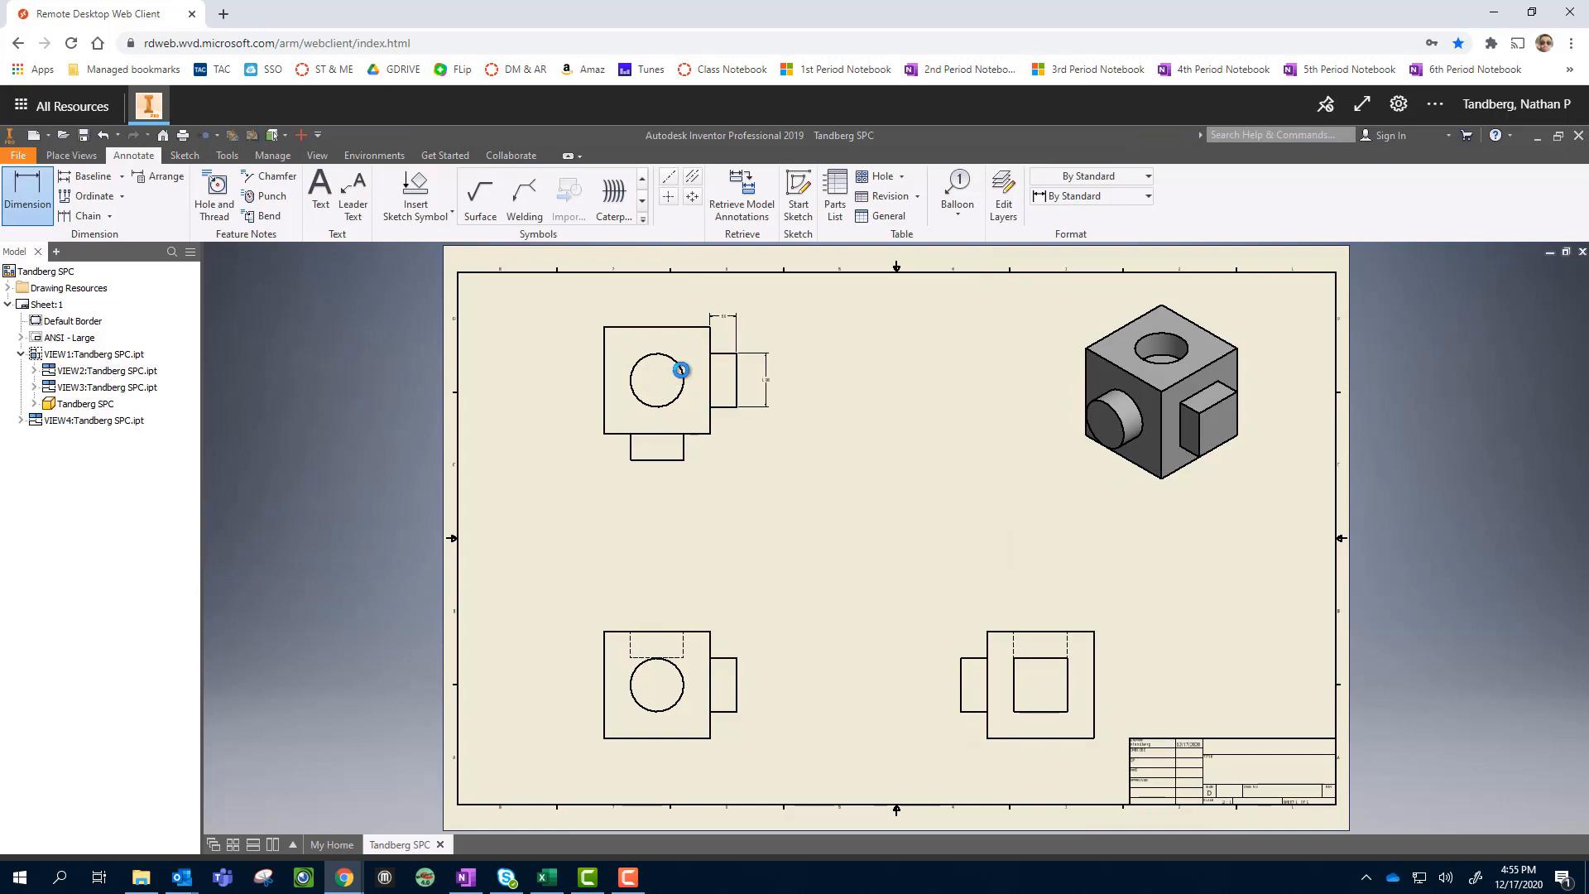
Dimension the diameter of the round hole in the top view, placing the dimension outside the block's upper-left corner
{"action": "left_click", "coordinate": [680, 369]}
{"action": "left_click", "coordinate": [541, 315]}
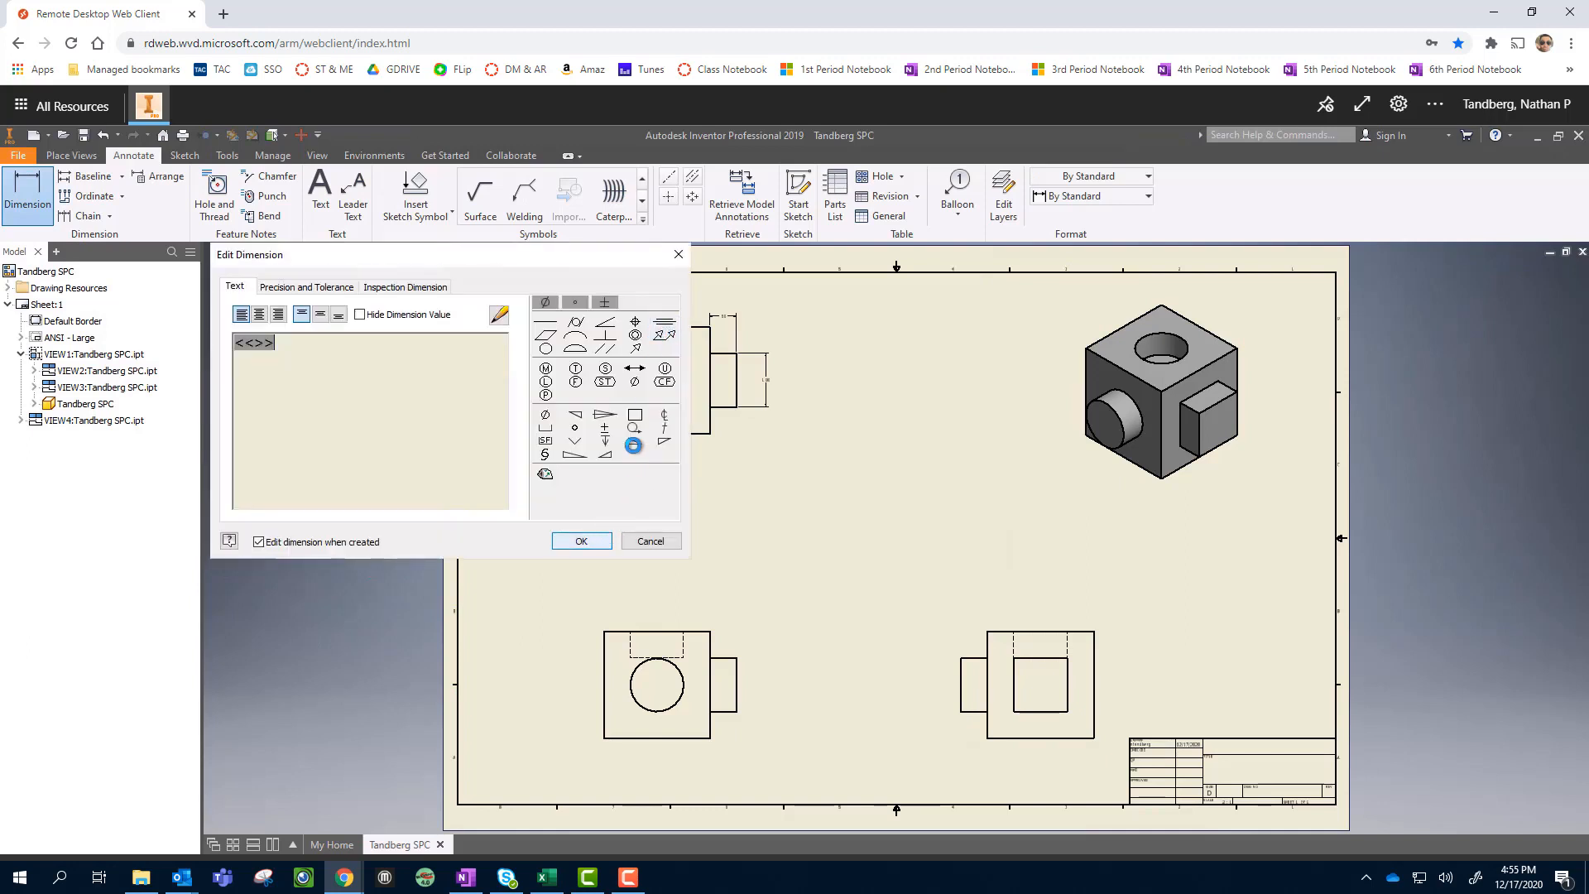
{"action": "key", "text": "Return"}
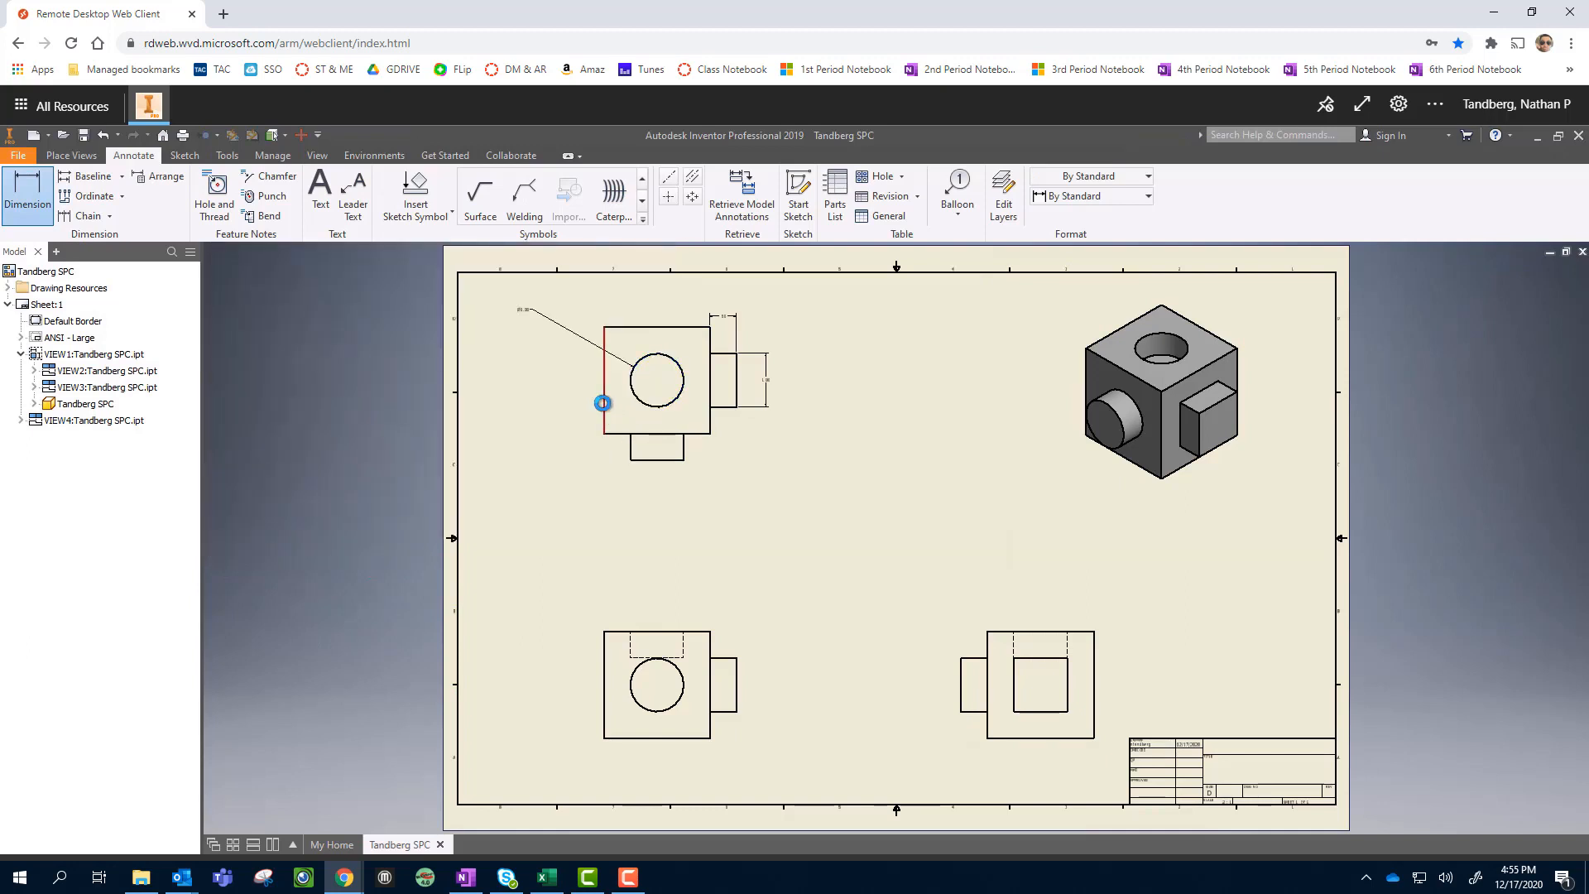
Dimension the cylindrical front boss in the top view: its projection from the block beside it and its width below it
{"action": "left_click", "coordinate": [657, 459]}
{"action": "left_click", "coordinate": [657, 435]}
{"action": "left_click", "coordinate": [730, 445]}
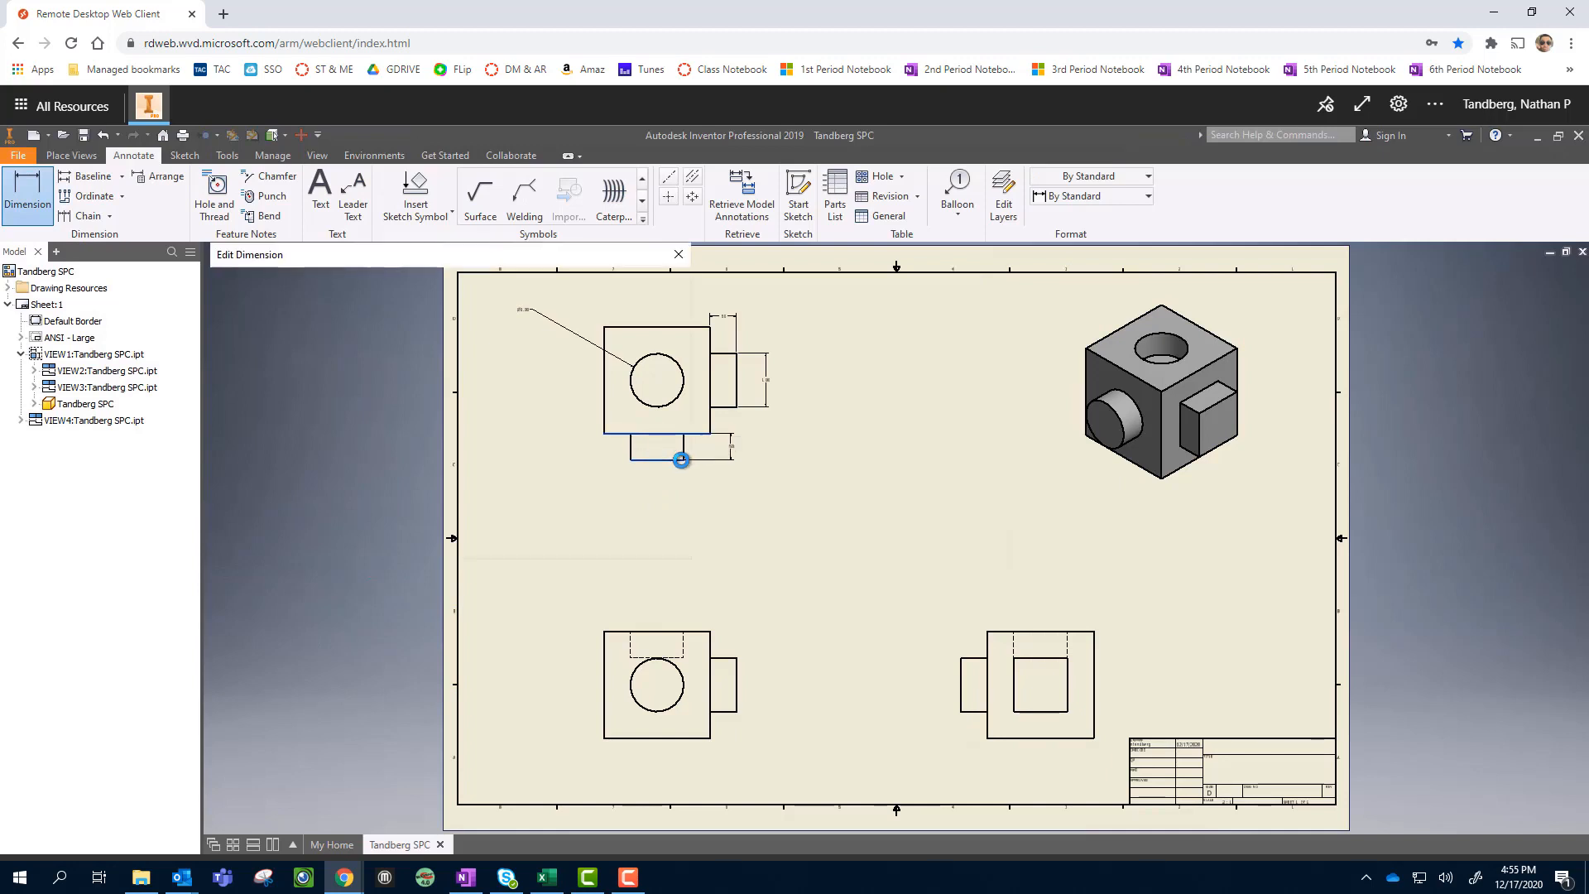
{"action": "key", "text": "Return"}
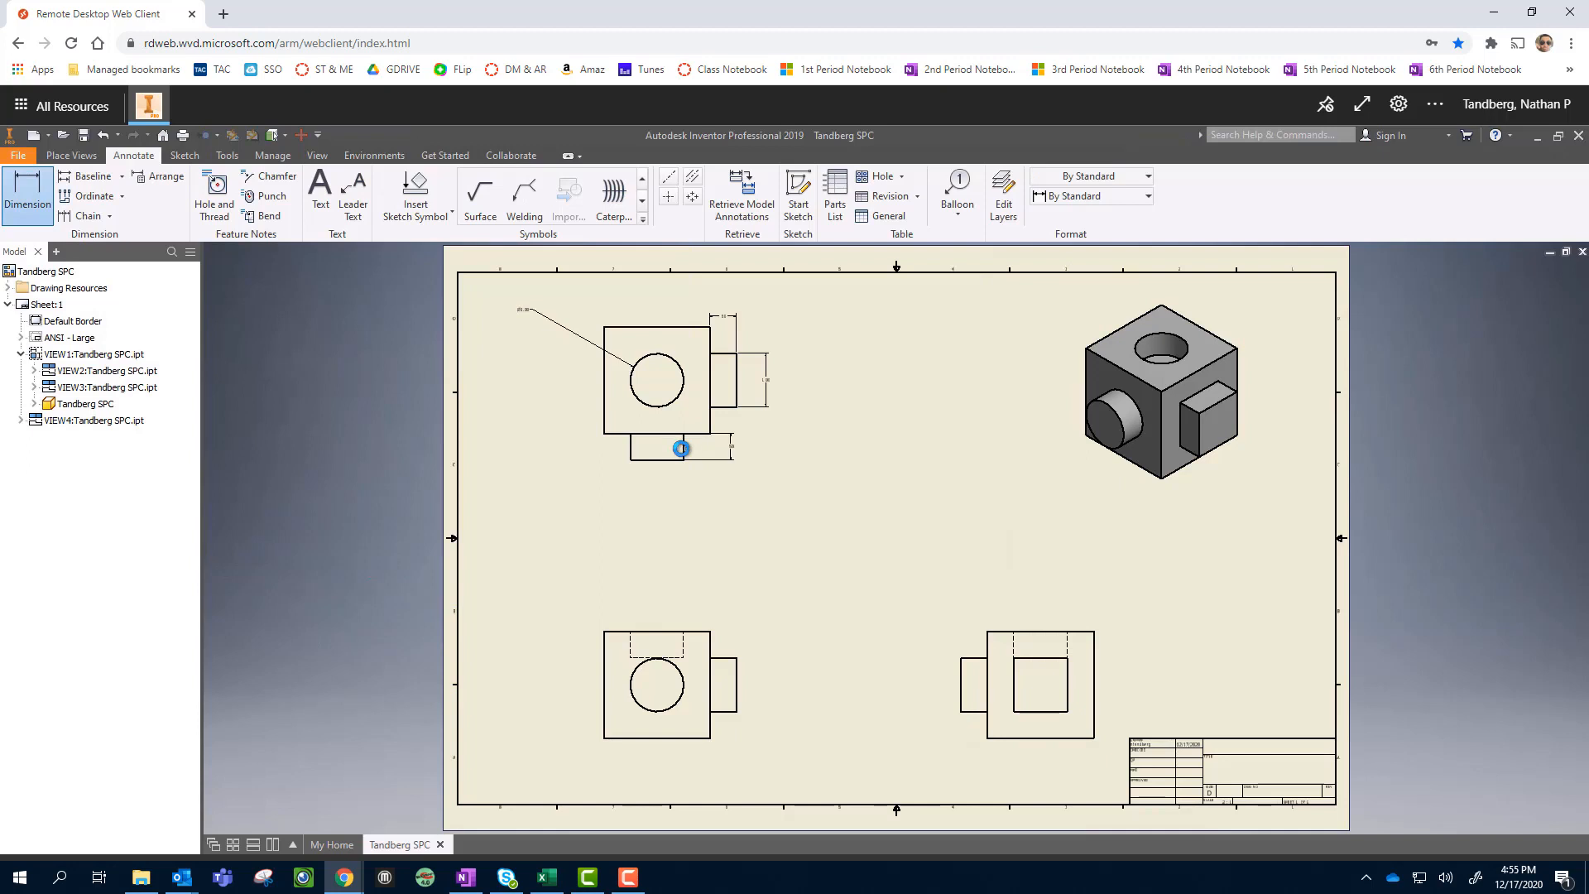
{"action": "left_click", "coordinate": [683, 449]}
{"action": "left_click", "coordinate": [630, 452]}
{"action": "left_click", "coordinate": [657, 495]}
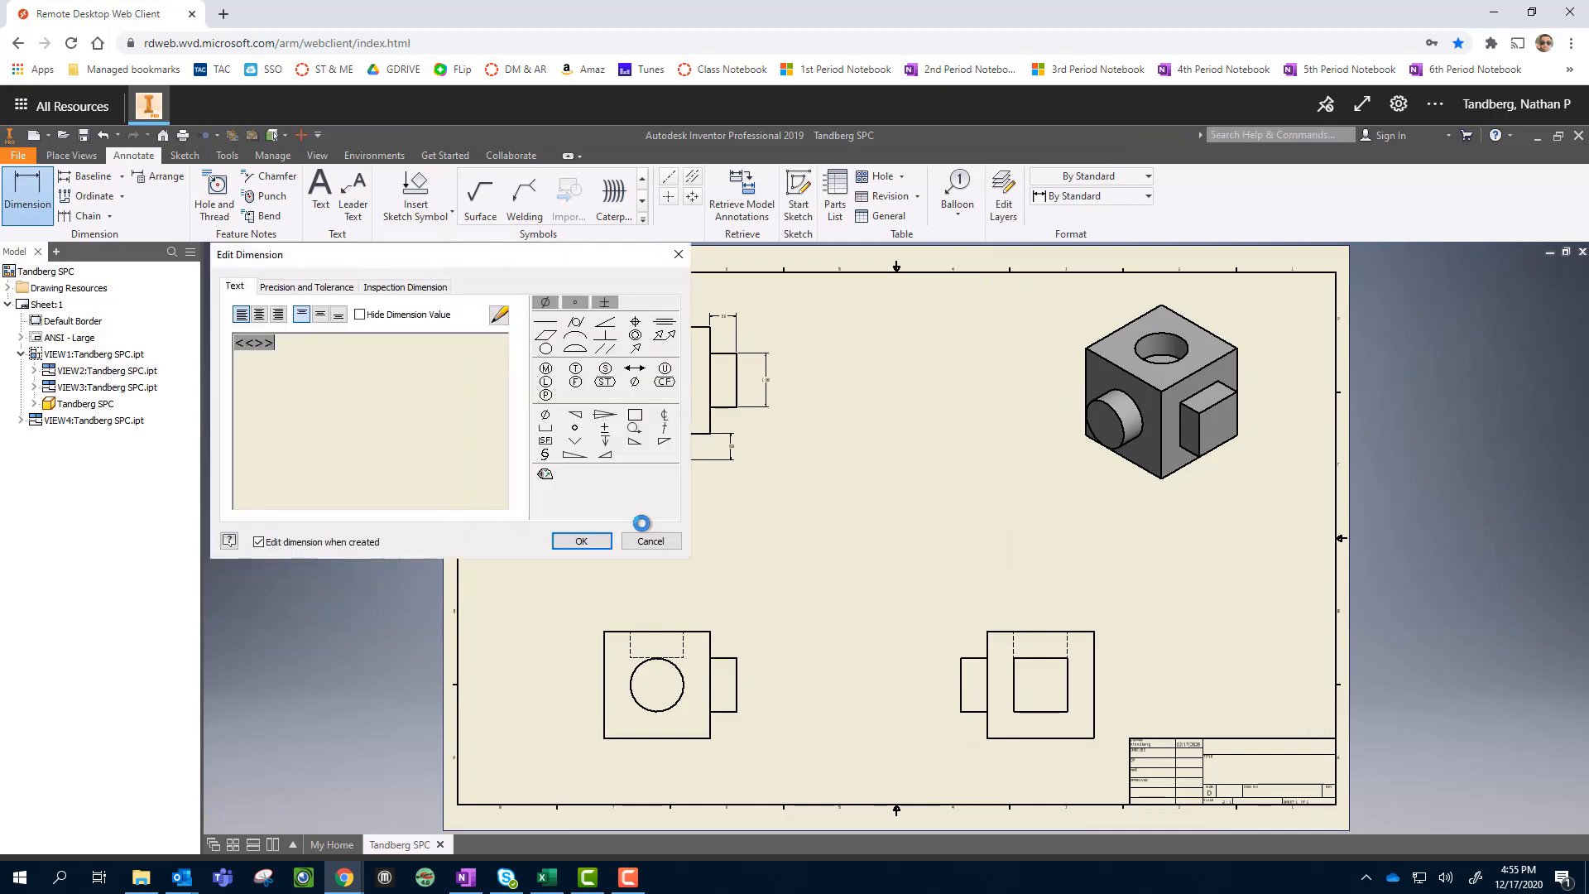
{"action": "left_click", "coordinate": [581, 540]}
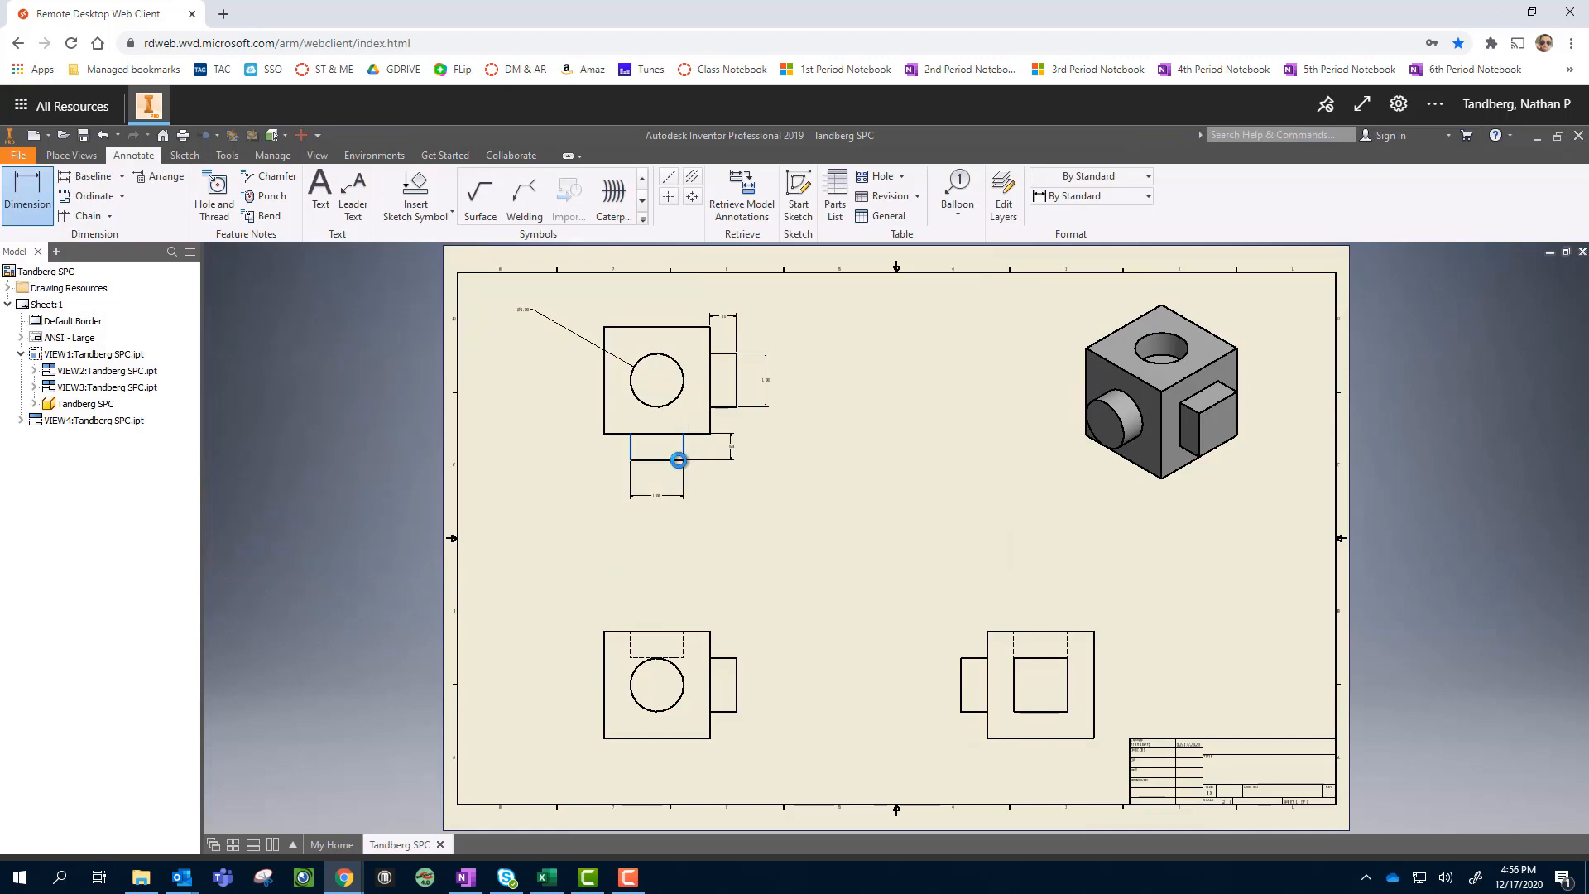
Try to dimension the circular boss in the front view, placing the dimension below the view
{"action": "left_click", "coordinate": [629, 682]}
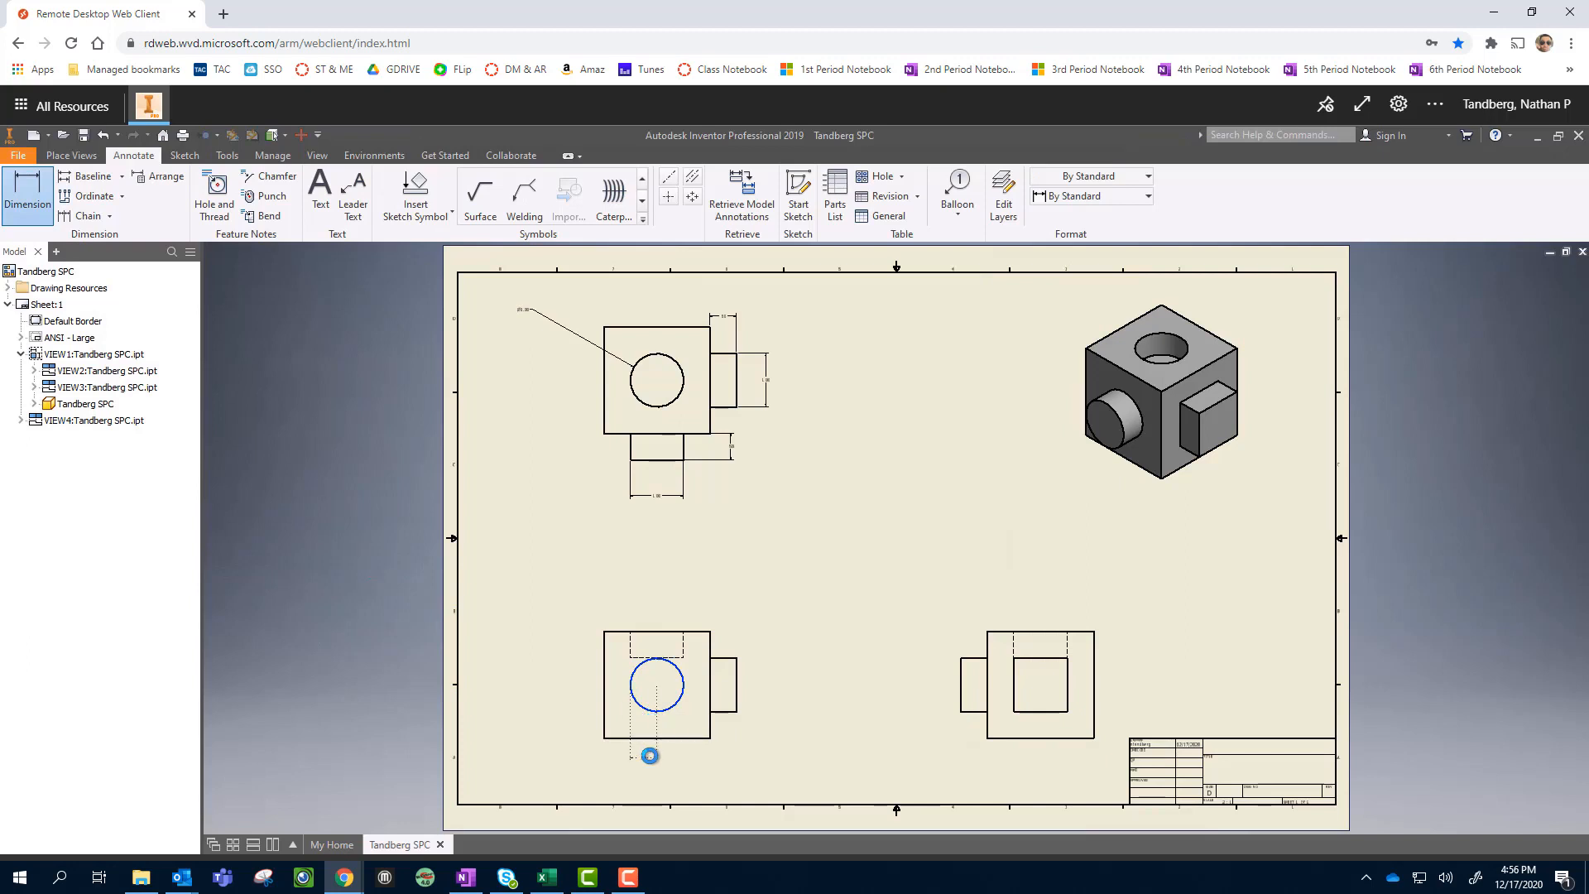
{"action": "left_click", "coordinate": [649, 755]}
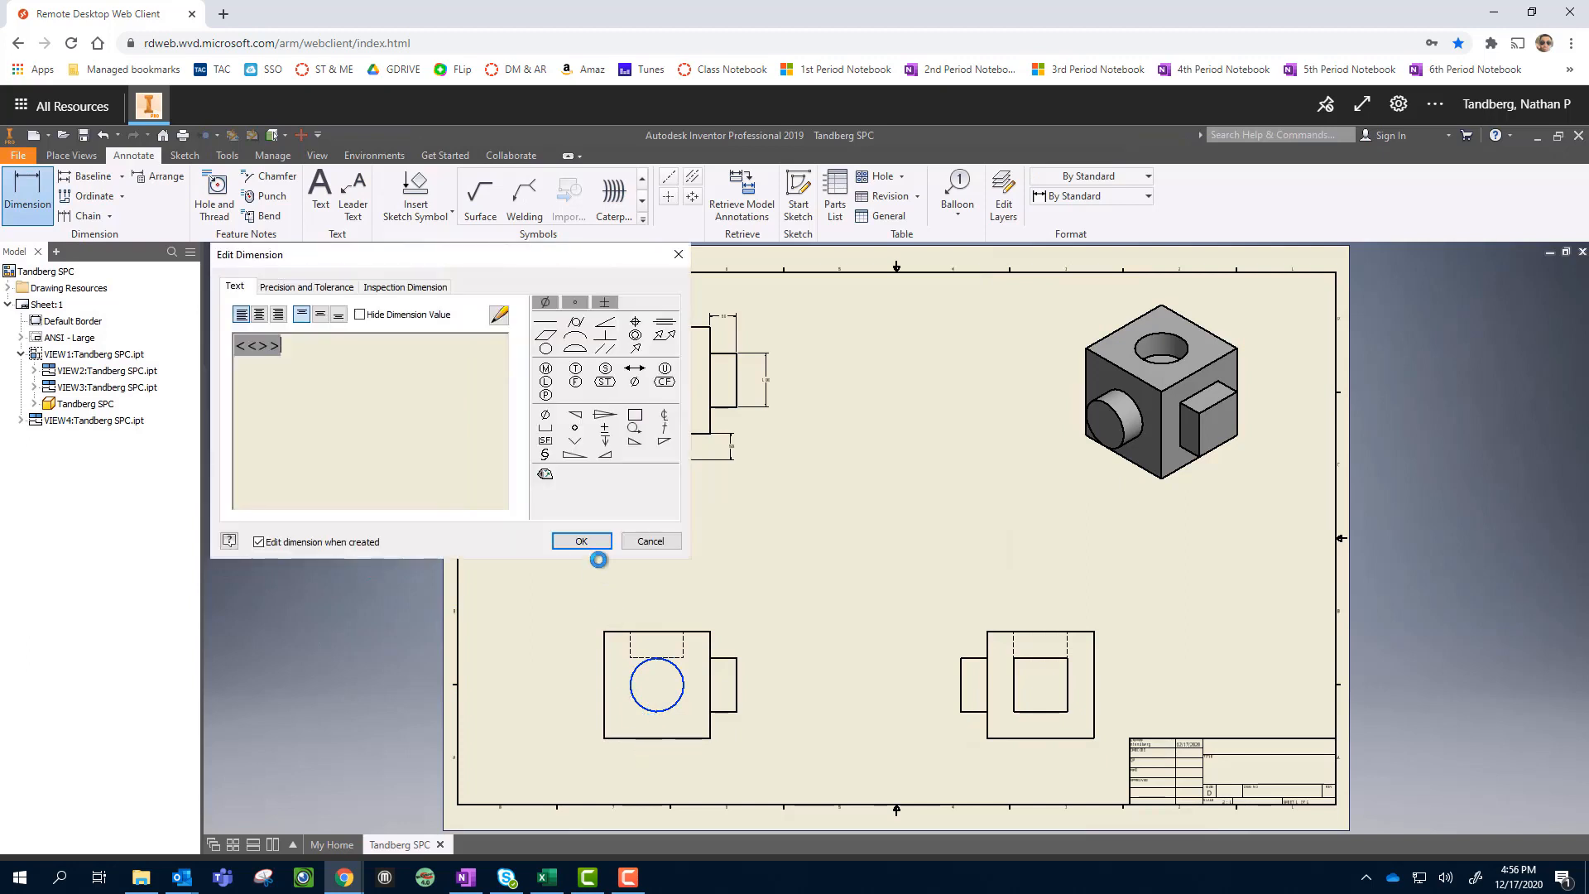
{"action": "left_click", "coordinate": [582, 541]}
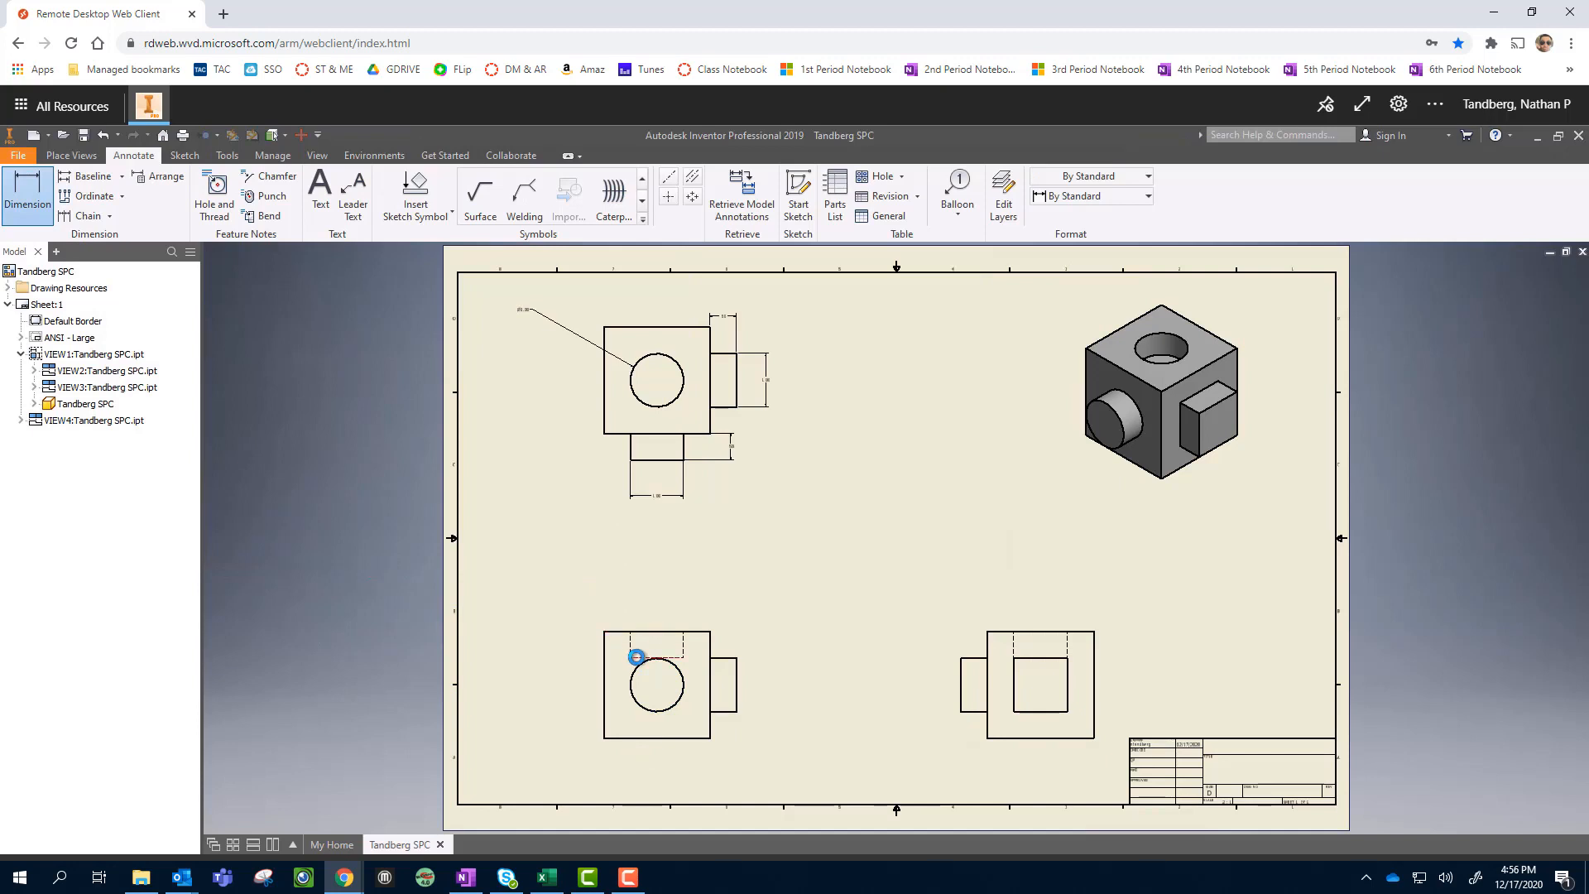
Dimension the depth of the hidden hole in the front view, placing the dimension to the left of the block
{"action": "left_click", "coordinate": [636, 657]}
{"action": "left_click", "coordinate": [639, 631]}
{"action": "left_click", "coordinate": [585, 645]}
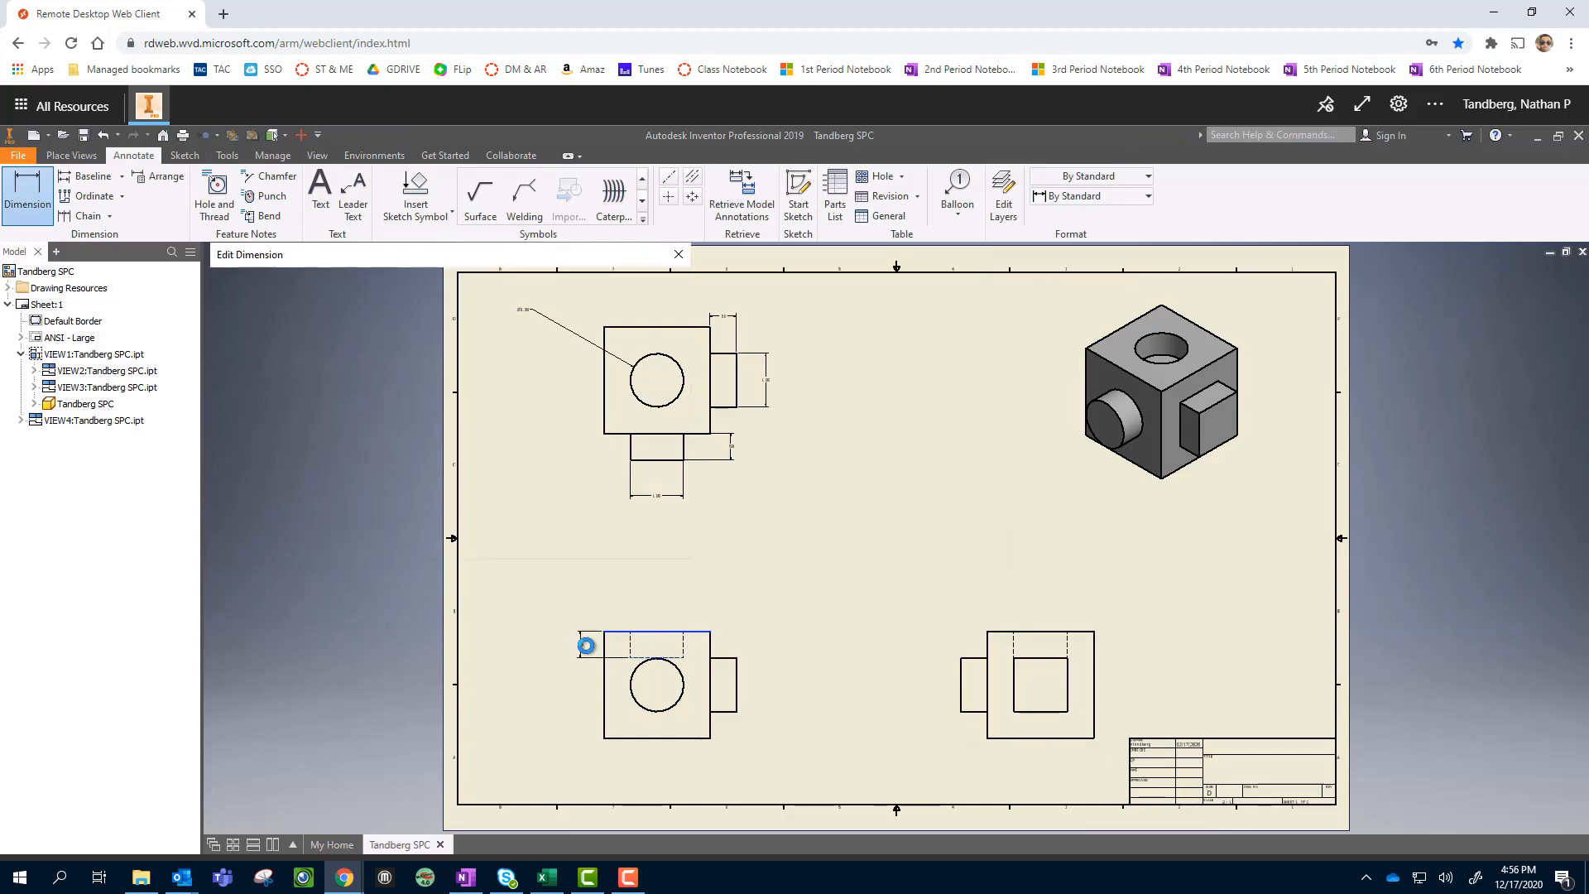
{"action": "left_click", "coordinate": [580, 542]}
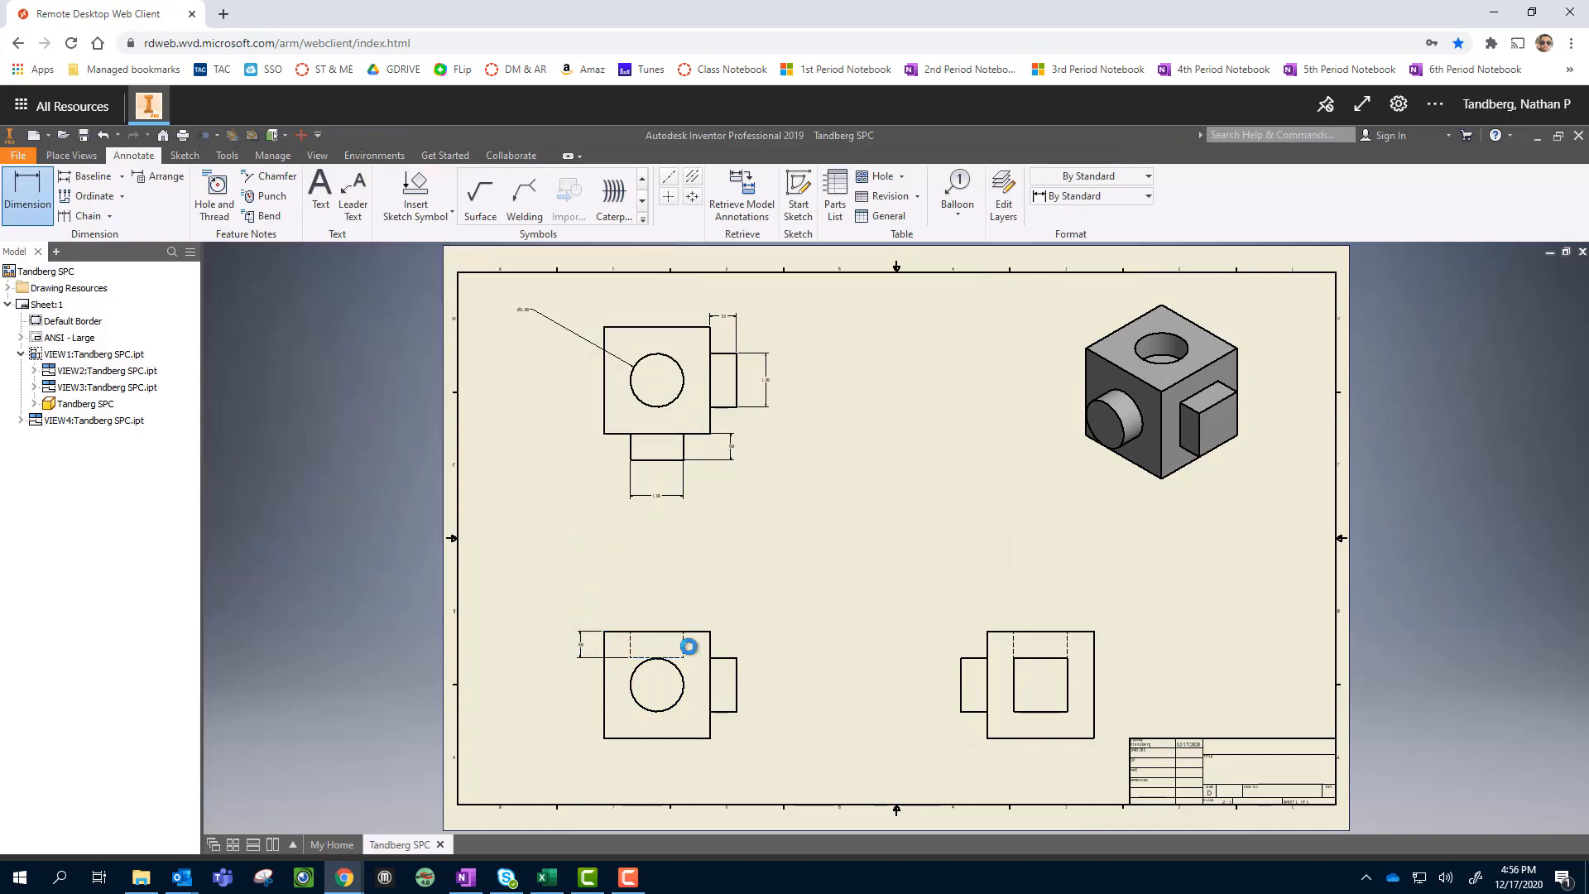
Dimension the overall width of the block in the front view, placing the dimension below it
{"action": "left_click", "coordinate": [655, 495]}
{"action": "left_click", "coordinate": [604, 721]}
{"action": "left_click", "coordinate": [708, 729]}
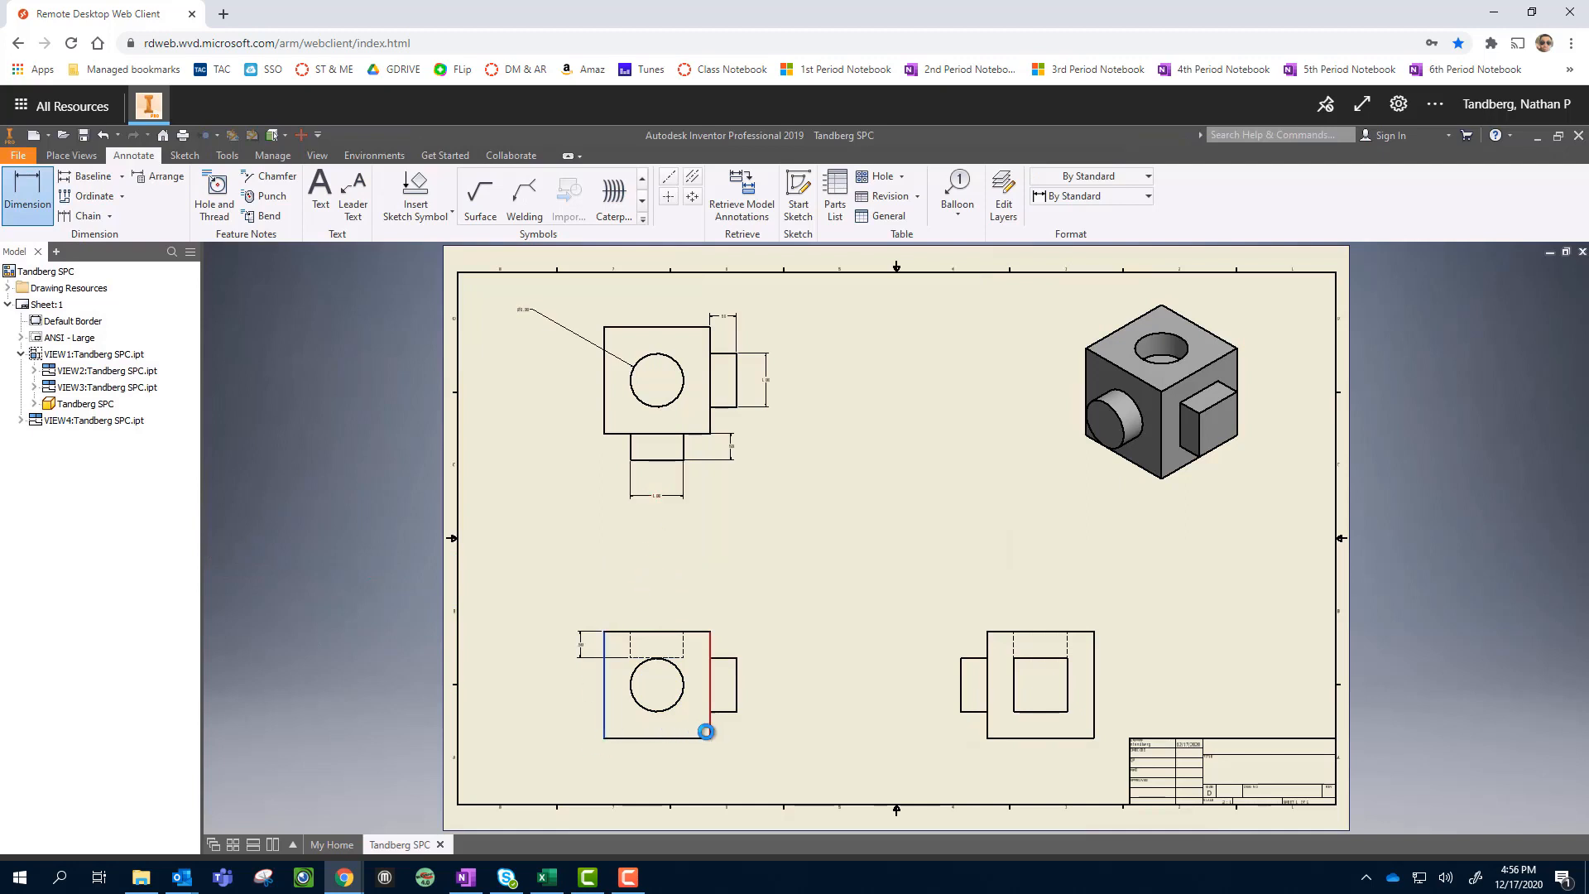
{"action": "left_click", "coordinate": [671, 757]}
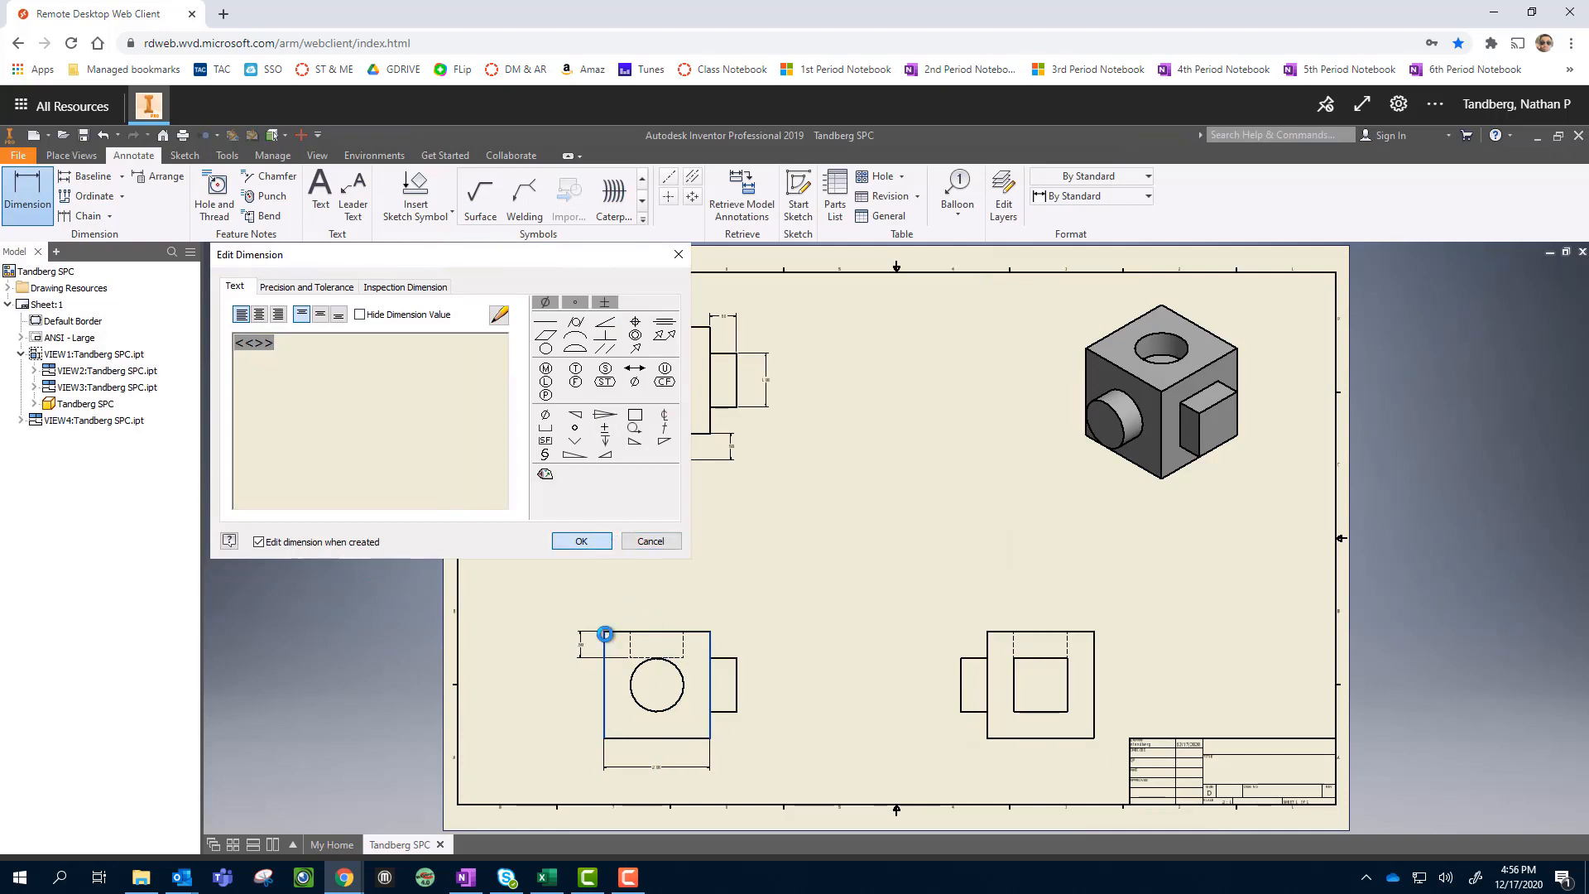
{"action": "key", "text": "Return"}
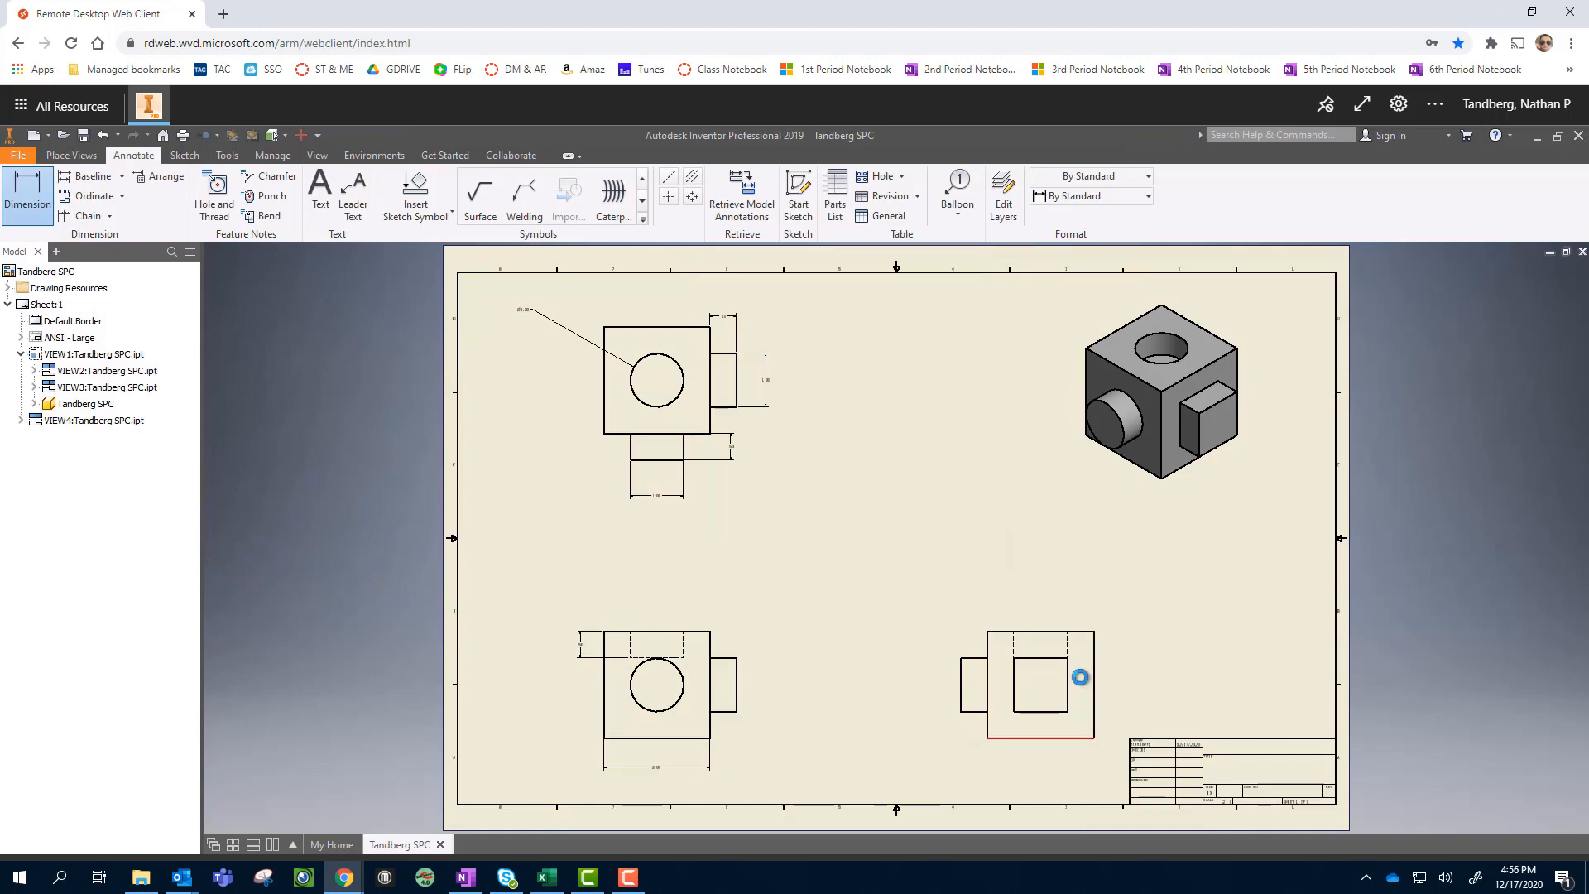
Dimension the block in the right-side view, with its overall height to the right and its overall width below
{"action": "left_click", "coordinate": [1080, 632]}
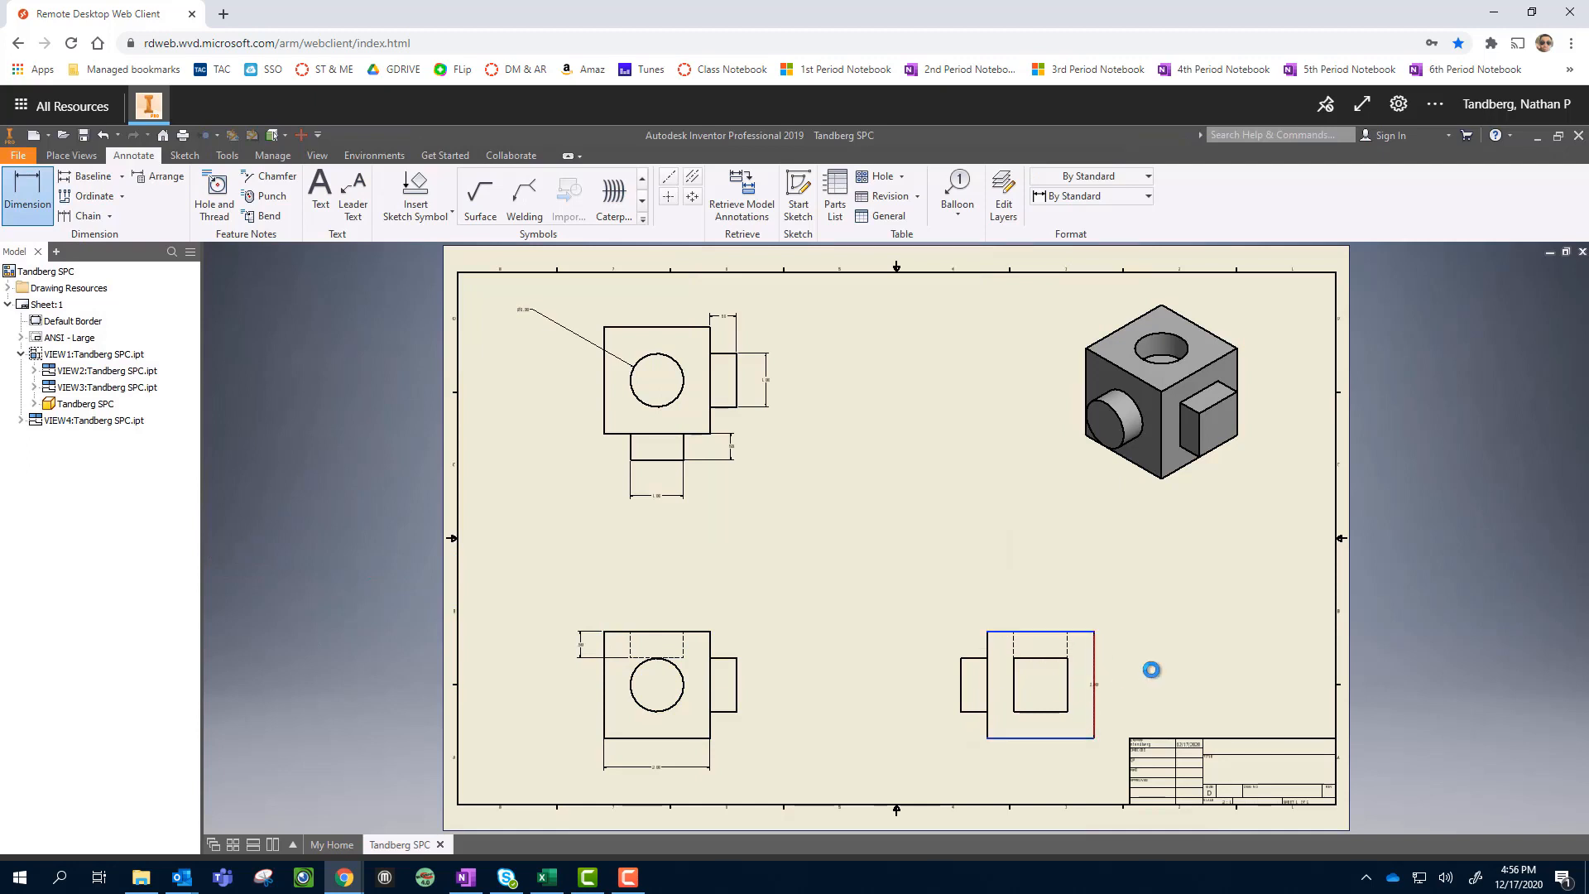
{"action": "left_click", "coordinate": [1150, 670]}
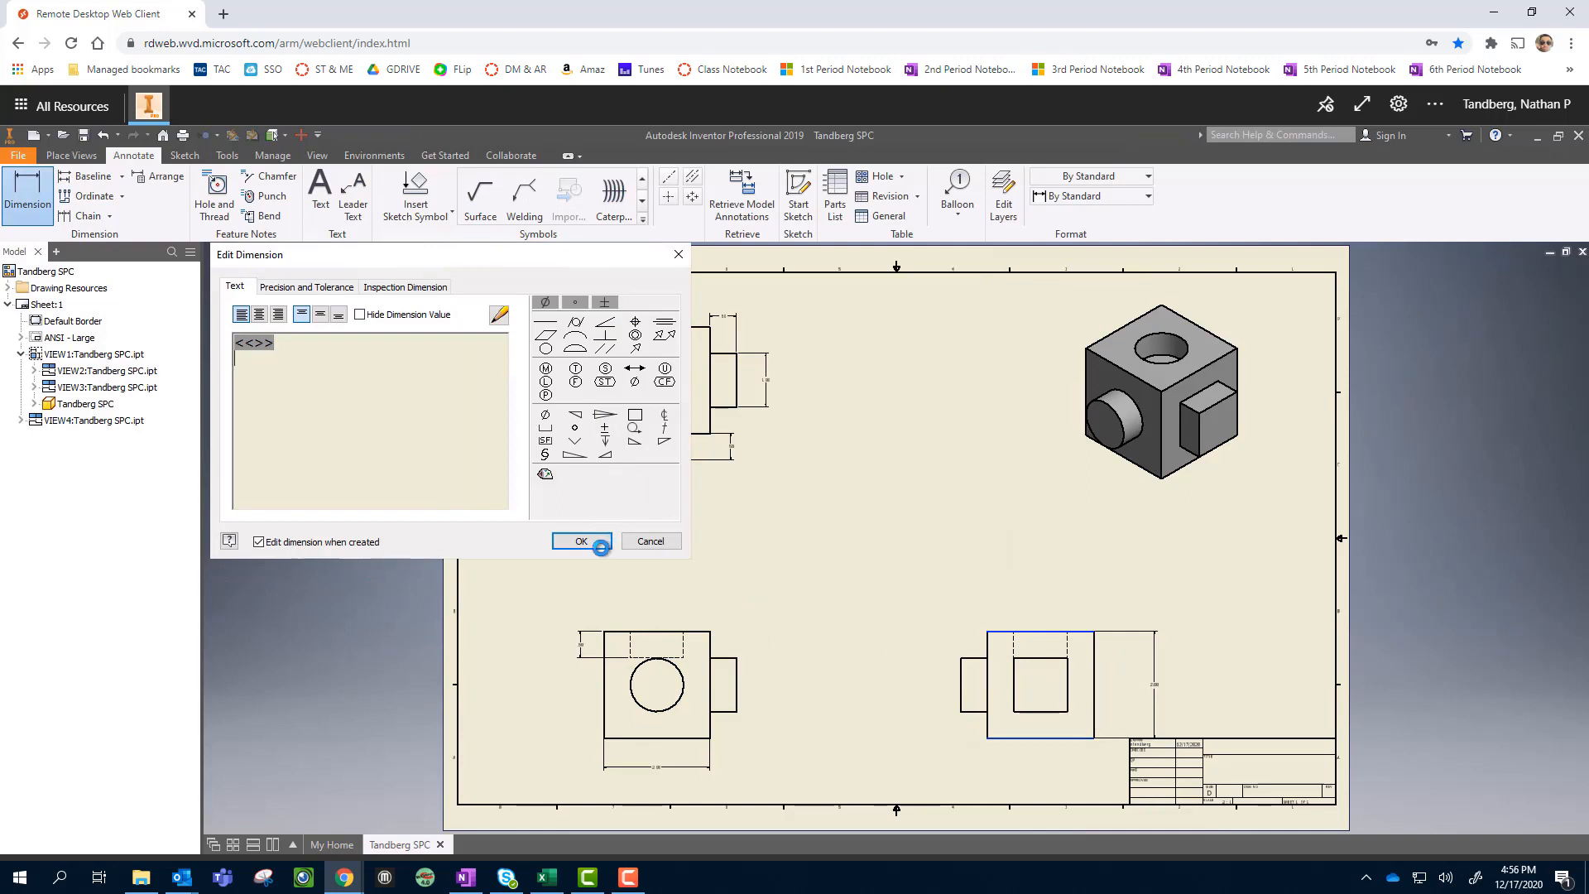
{"action": "left_click", "coordinate": [601, 546]}
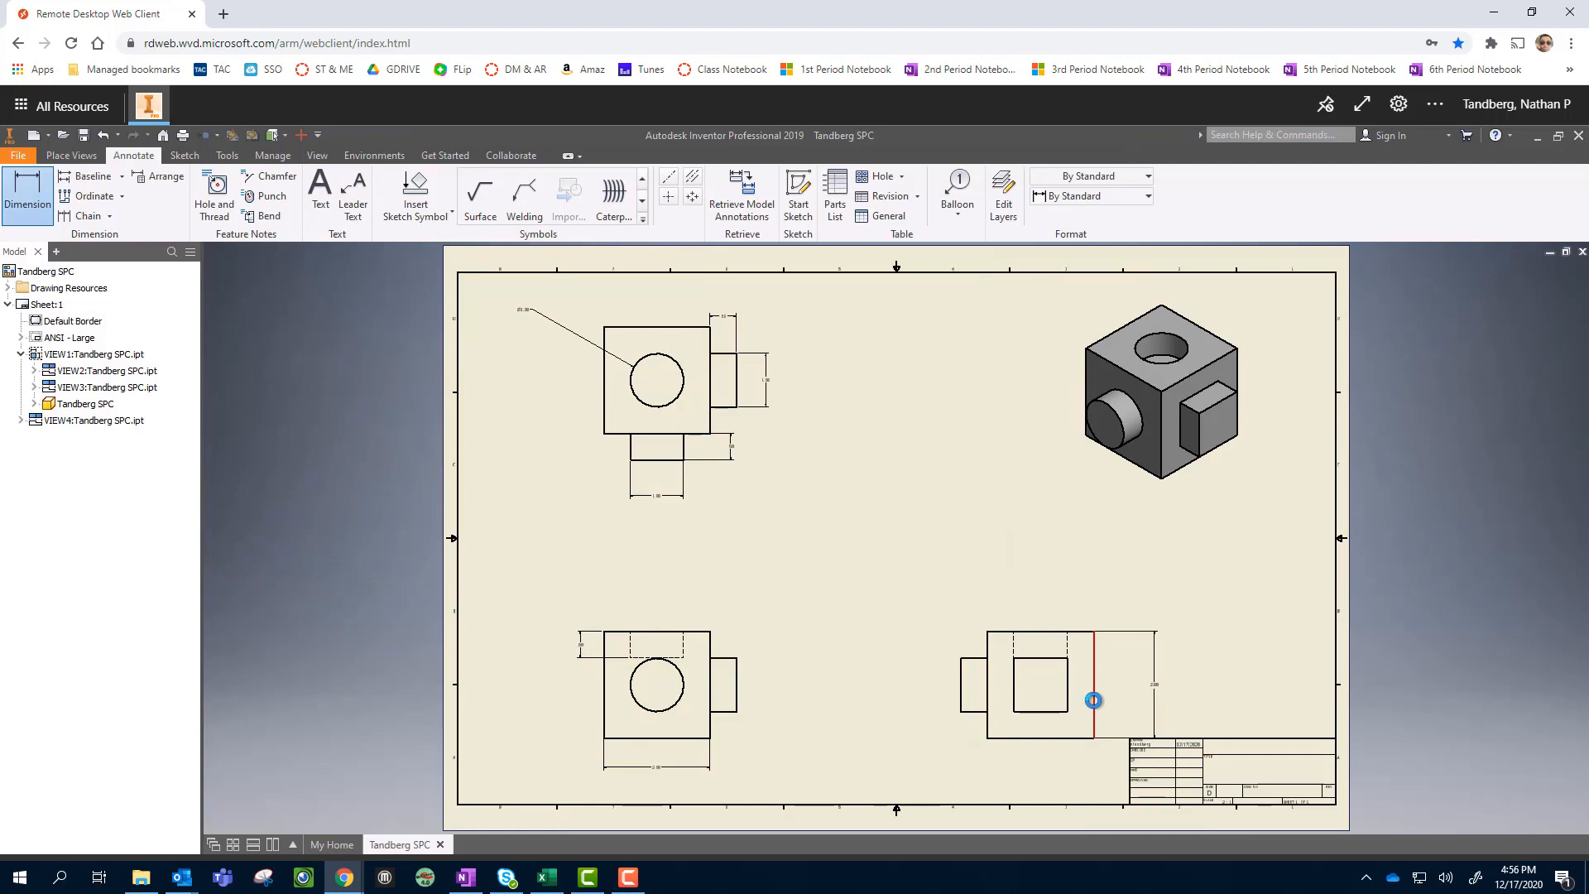
{"action": "left_click", "coordinate": [1093, 700]}
{"action": "left_click", "coordinate": [988, 709]}
{"action": "left_click", "coordinate": [1040, 754]}
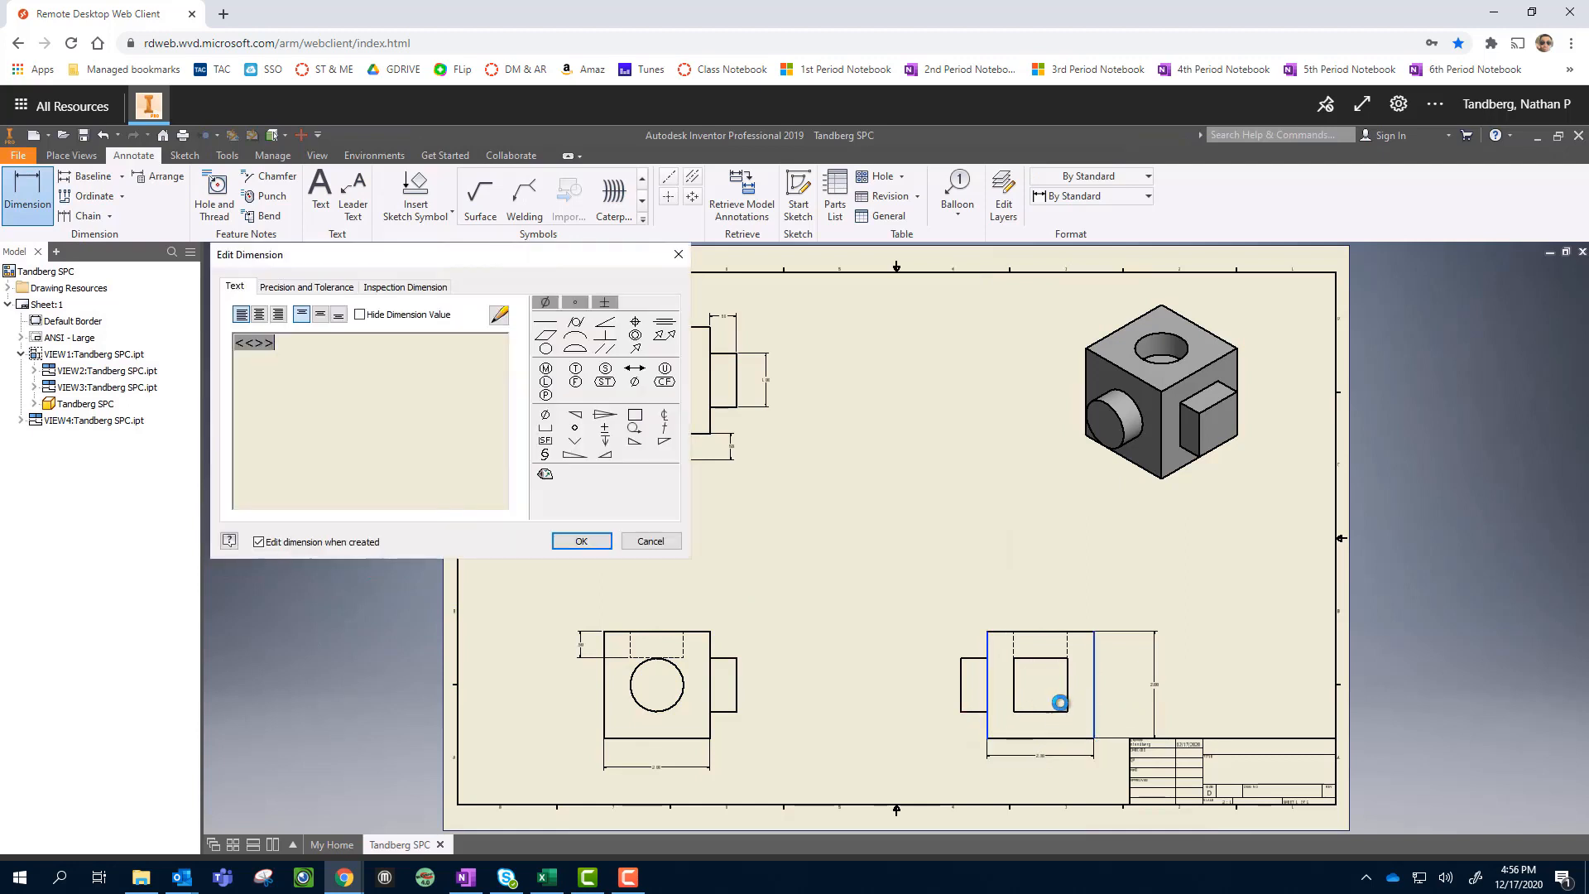
{"action": "left_click", "coordinate": [569, 536]}
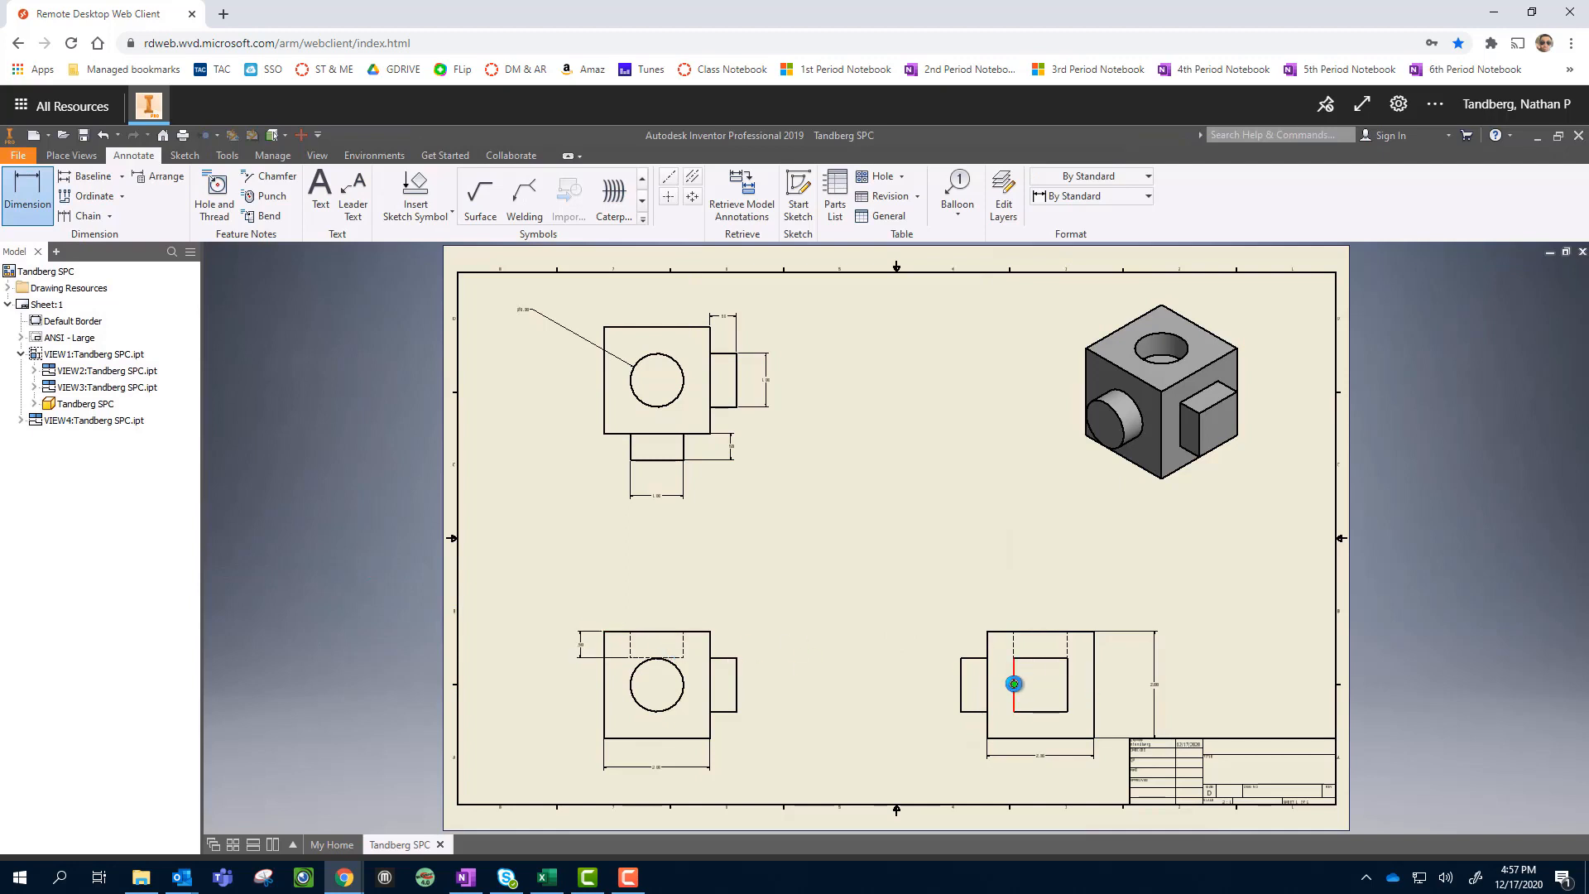
Dimension the rectangular boss in the right-side view, with its width above the view and its height to the right
{"action": "left_click", "coordinate": [1014, 684]}
{"action": "left_click", "coordinate": [1066, 686]}
{"action": "left_click", "coordinate": [1039, 585]}
{"action": "left_click", "coordinate": [601, 543]}
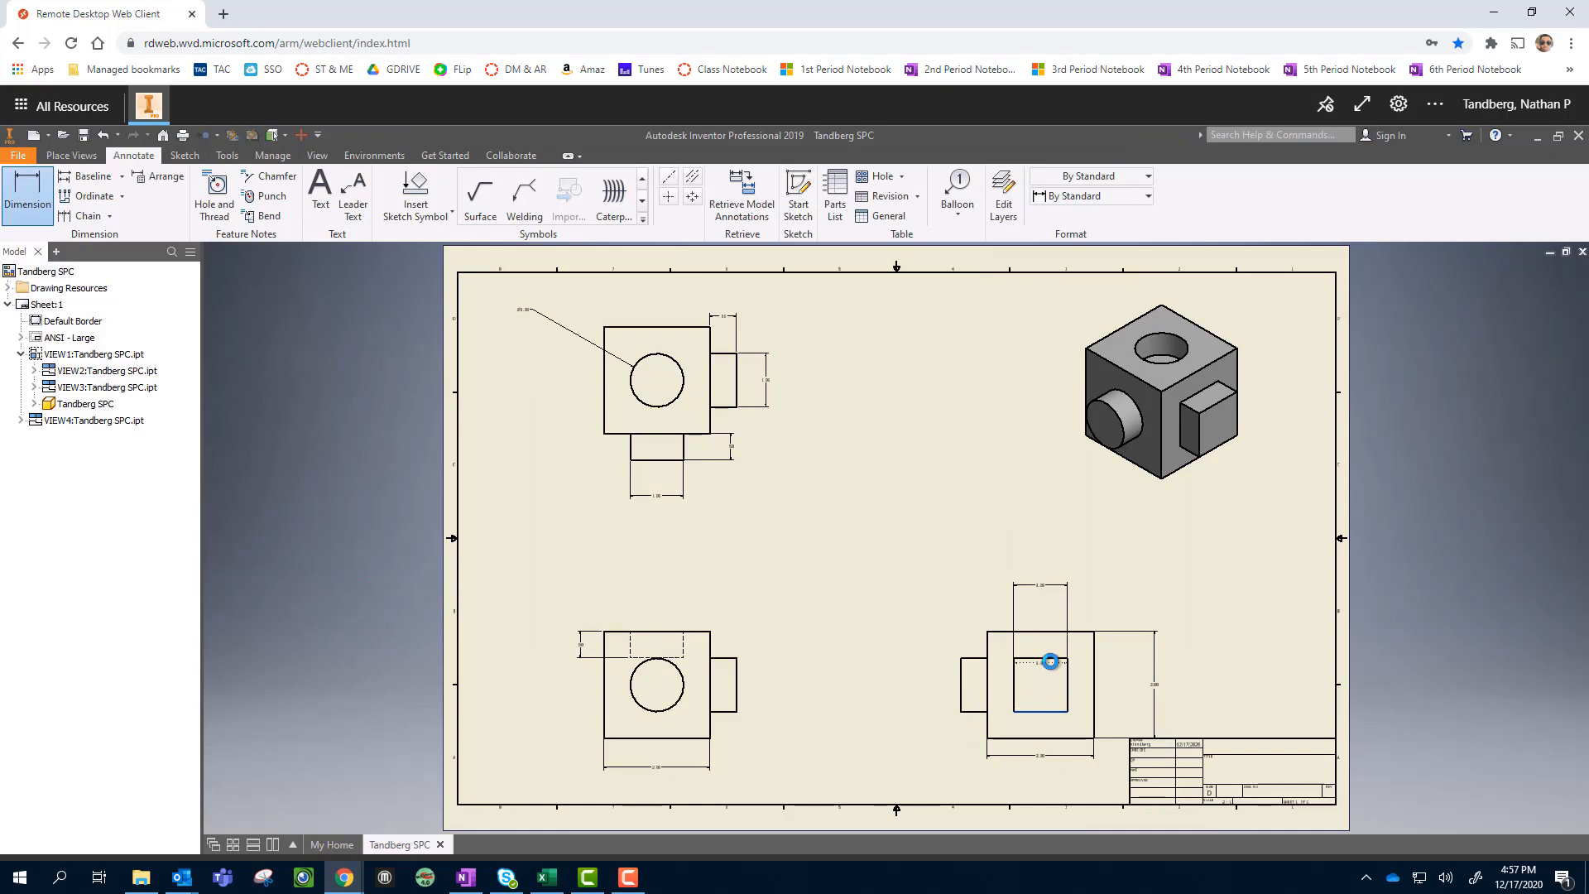
{"action": "left_click", "coordinate": [1050, 661]}
{"action": "left_click", "coordinate": [1132, 668]}
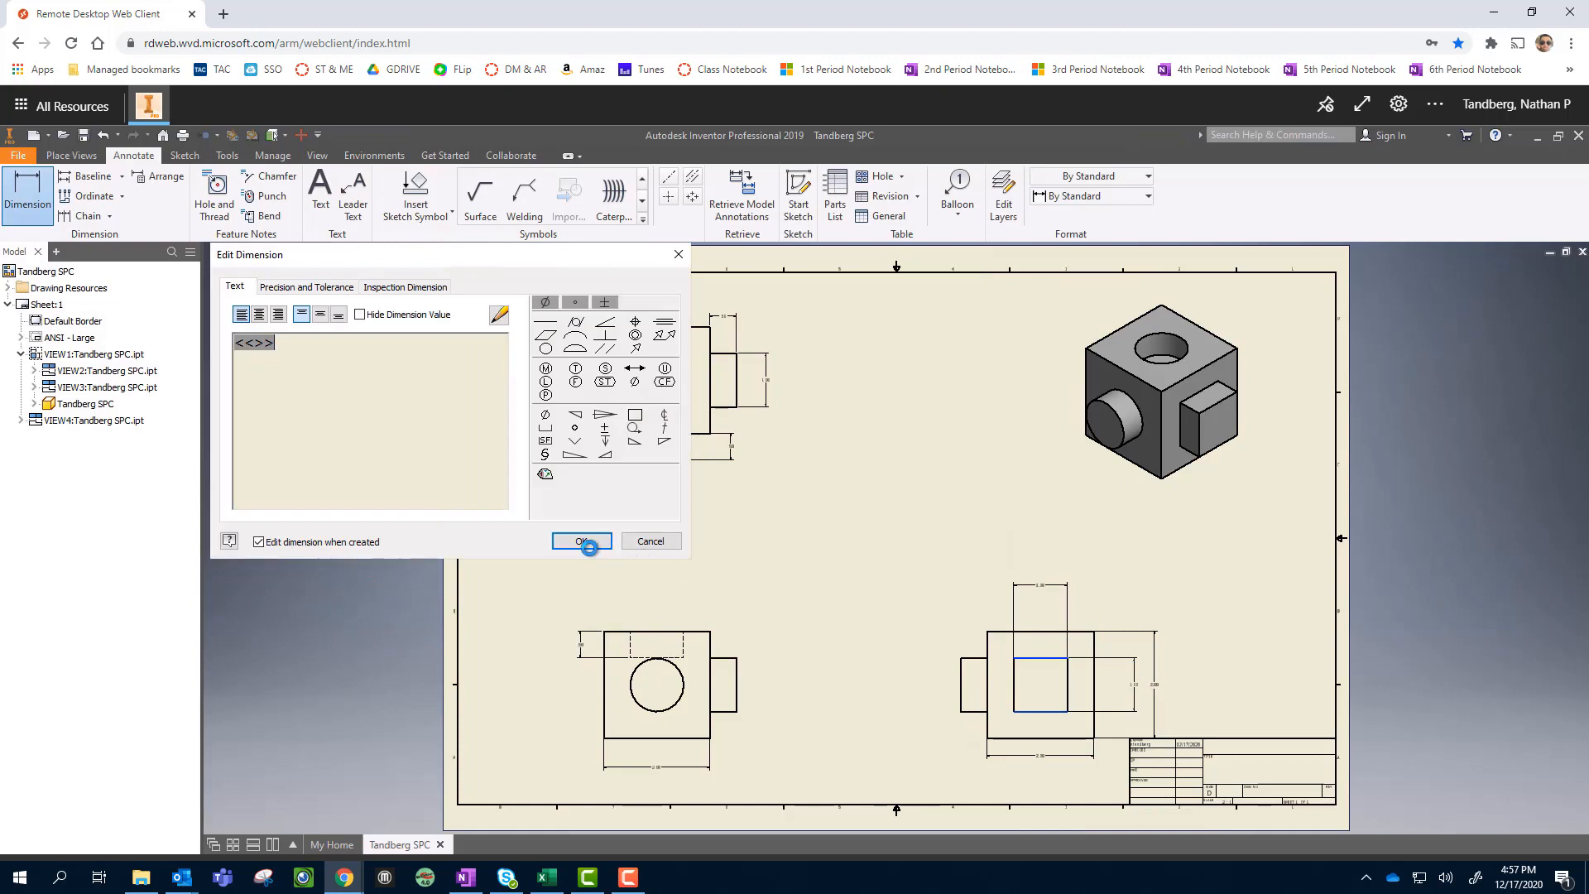
{"action": "left_click", "coordinate": [596, 542]}
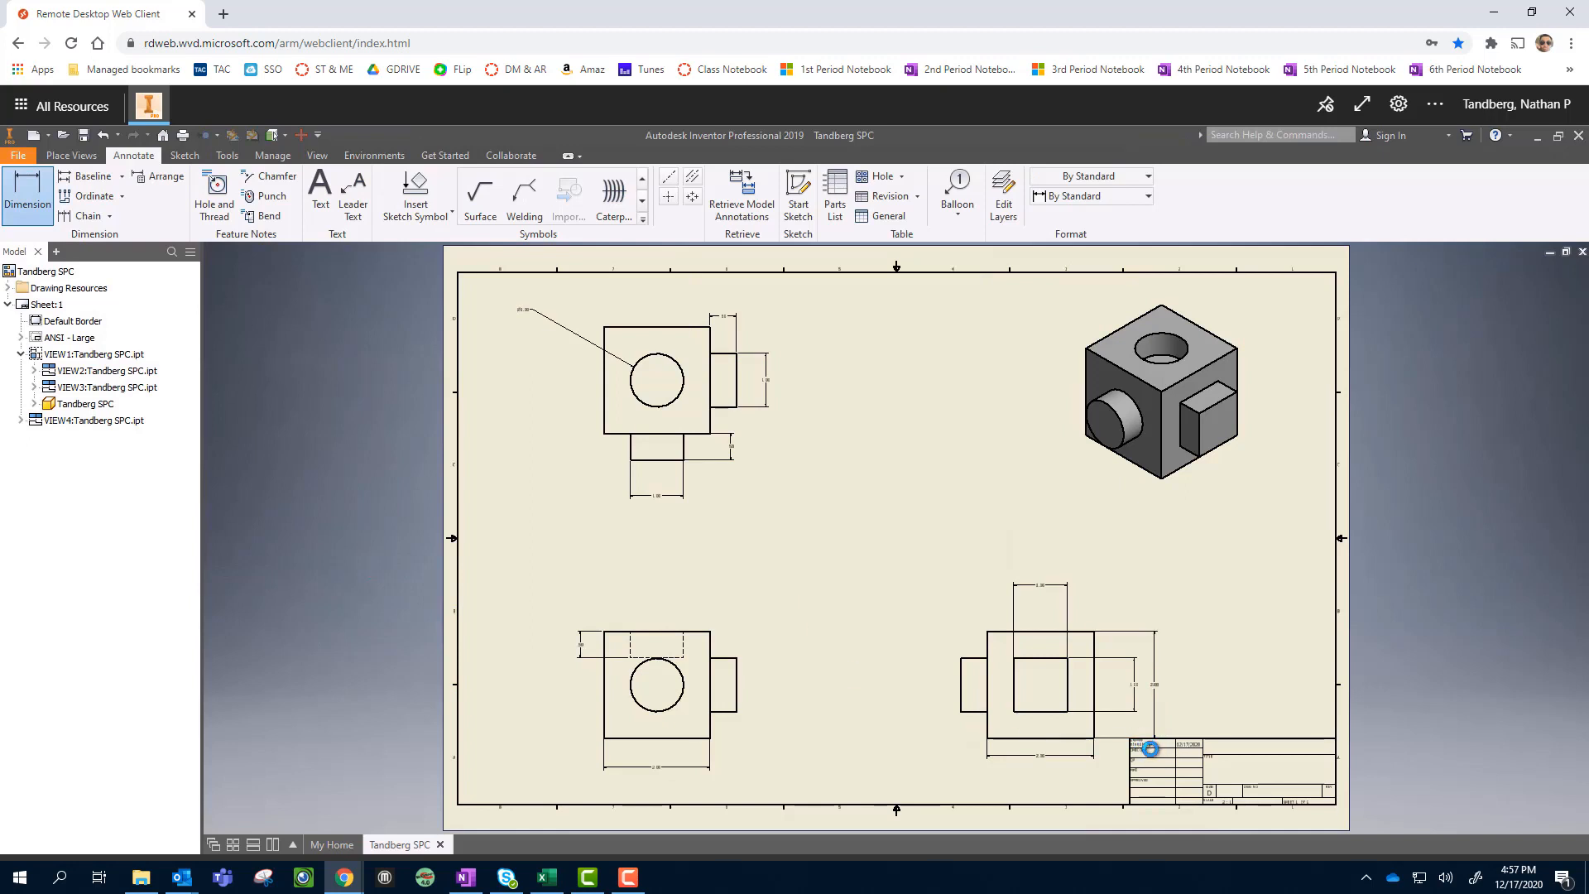
Save the drawing as an Inventor Drawing (*.idw) file in the OneDrive Autodesk folder and check the drawing number in the title block
{"action": "scroll", "coordinate": [1150, 748], "scroll_direction": "up", "scroll_amount": 5}
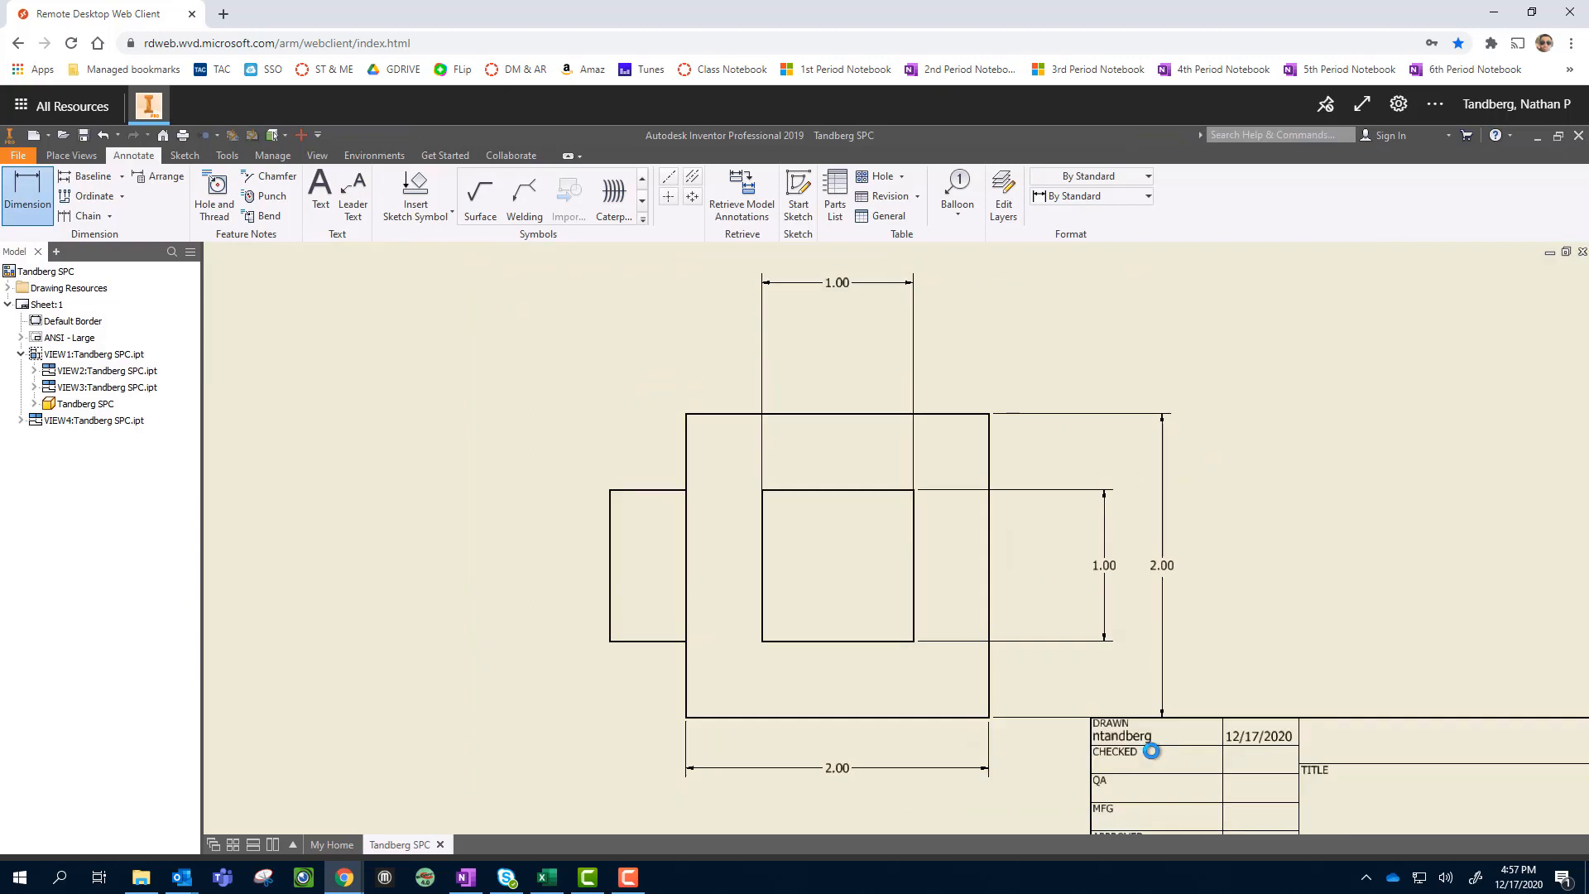
{"action": "middle_click_drag", "start_coordinate": [1154, 750], "coordinate": [984, 658]}
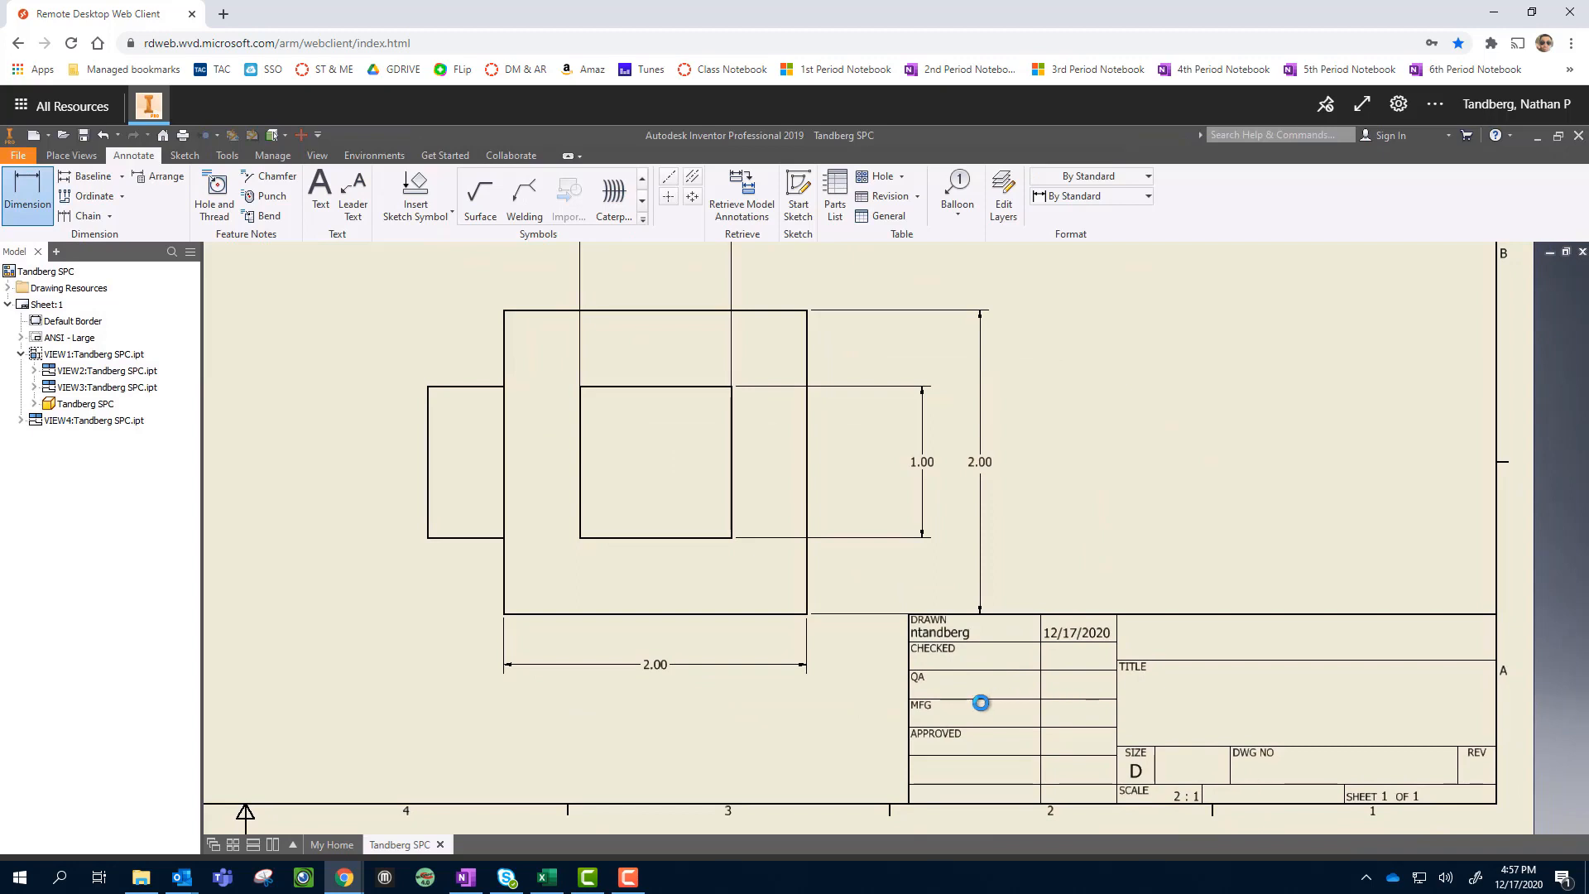
{"action": "scroll", "coordinate": [979, 699], "scroll_direction": "down", "scroll_amount": 5}
{"action": "scroll", "coordinate": [951, 690], "scroll_direction": "down", "scroll_amount": 3}
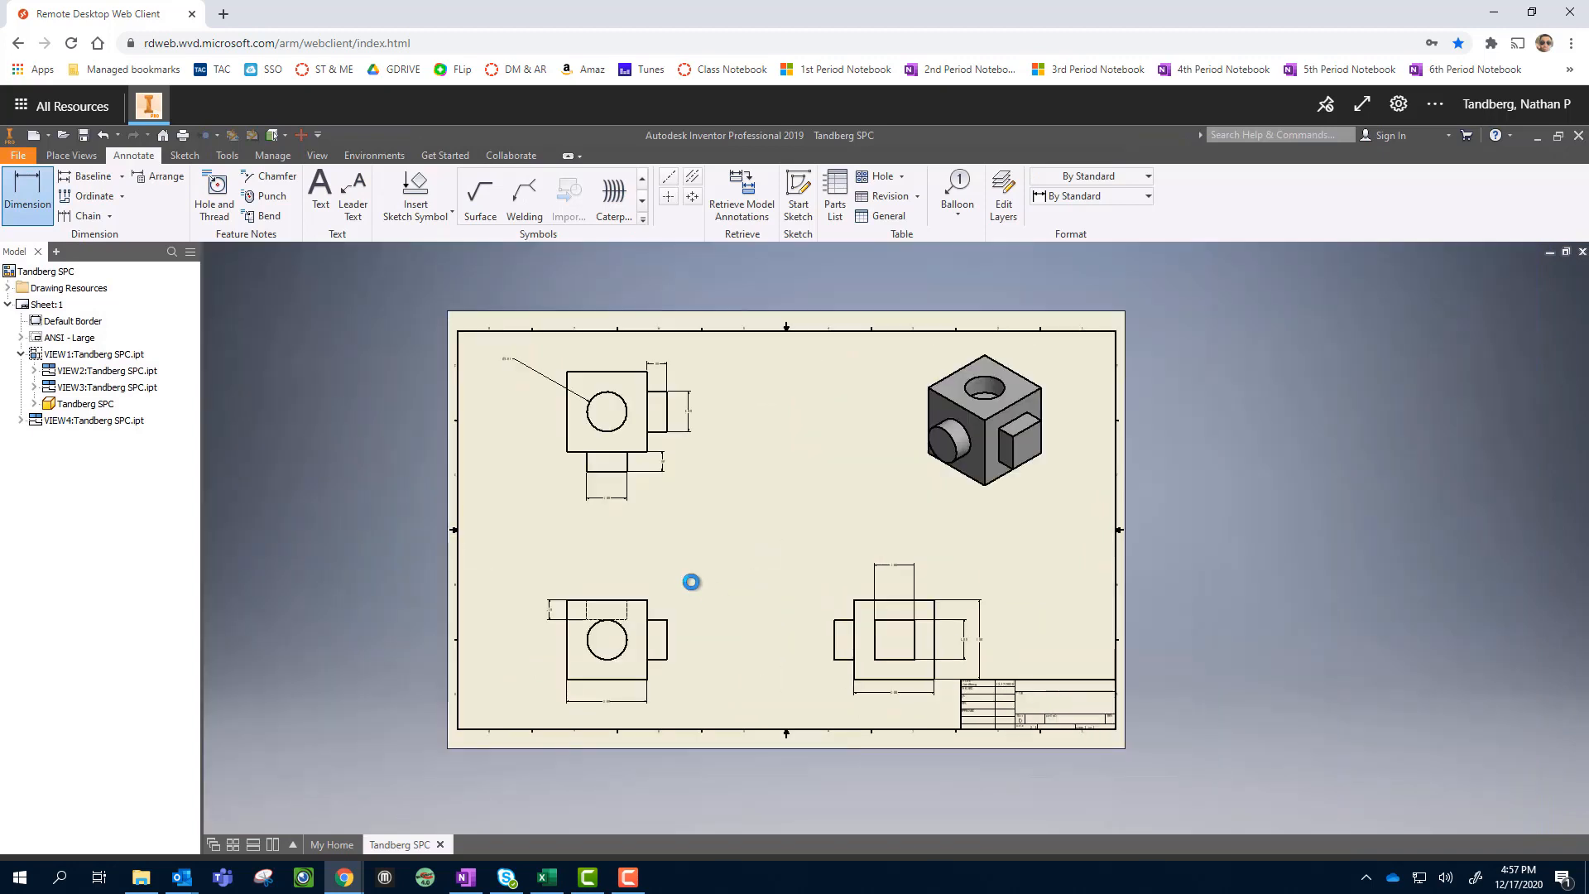
{"action": "middle_click_drag", "start_coordinate": [692, 582], "coordinate": [720, 588]}
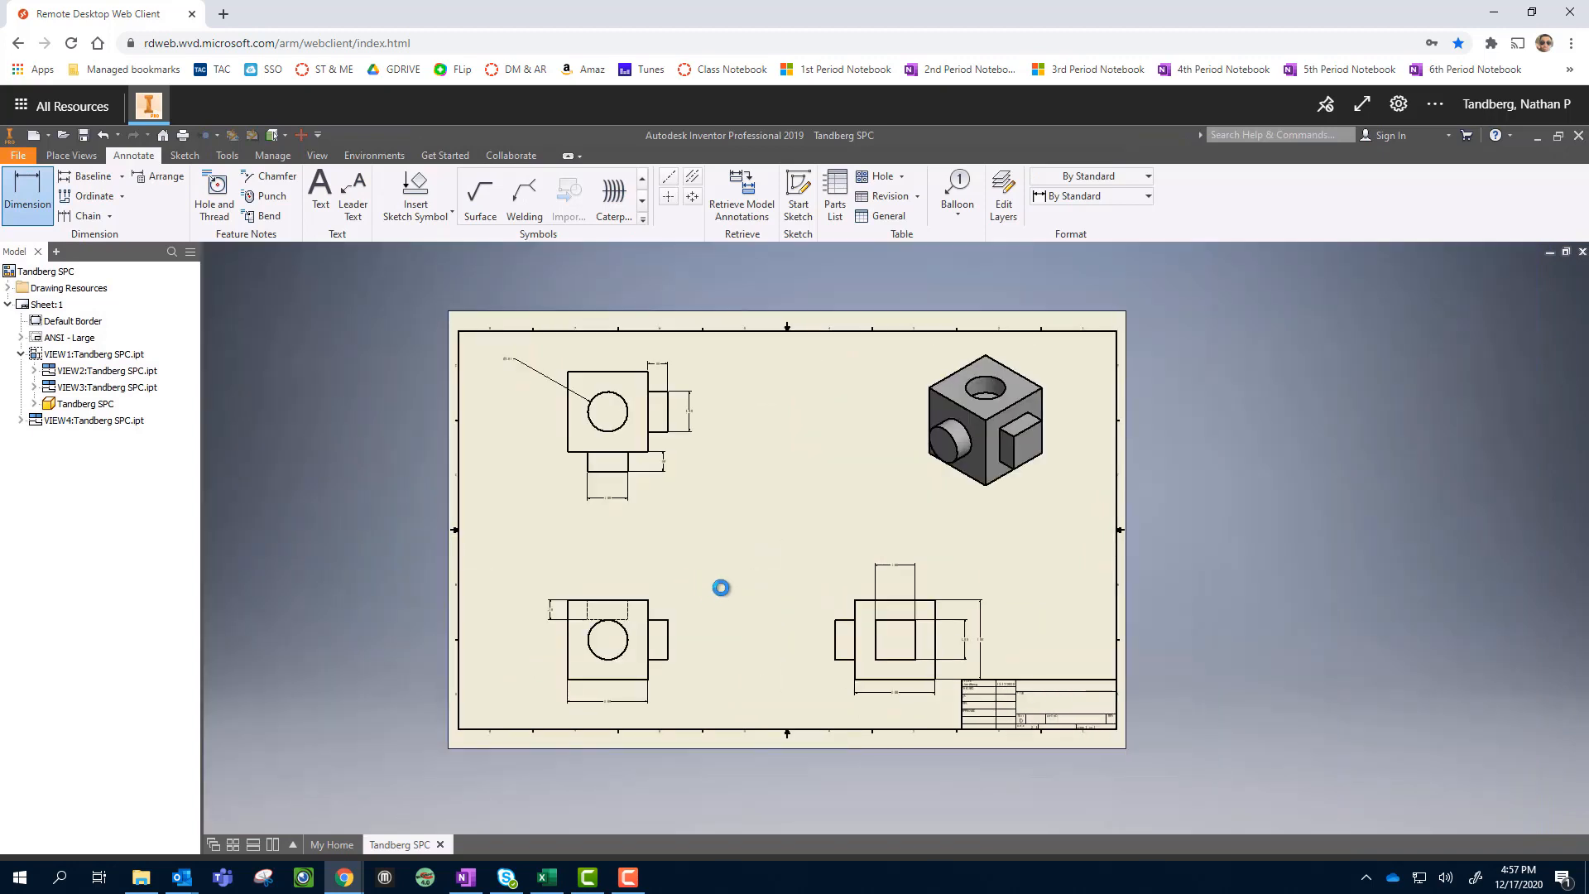
{"action": "left_click", "coordinate": [81, 135]}
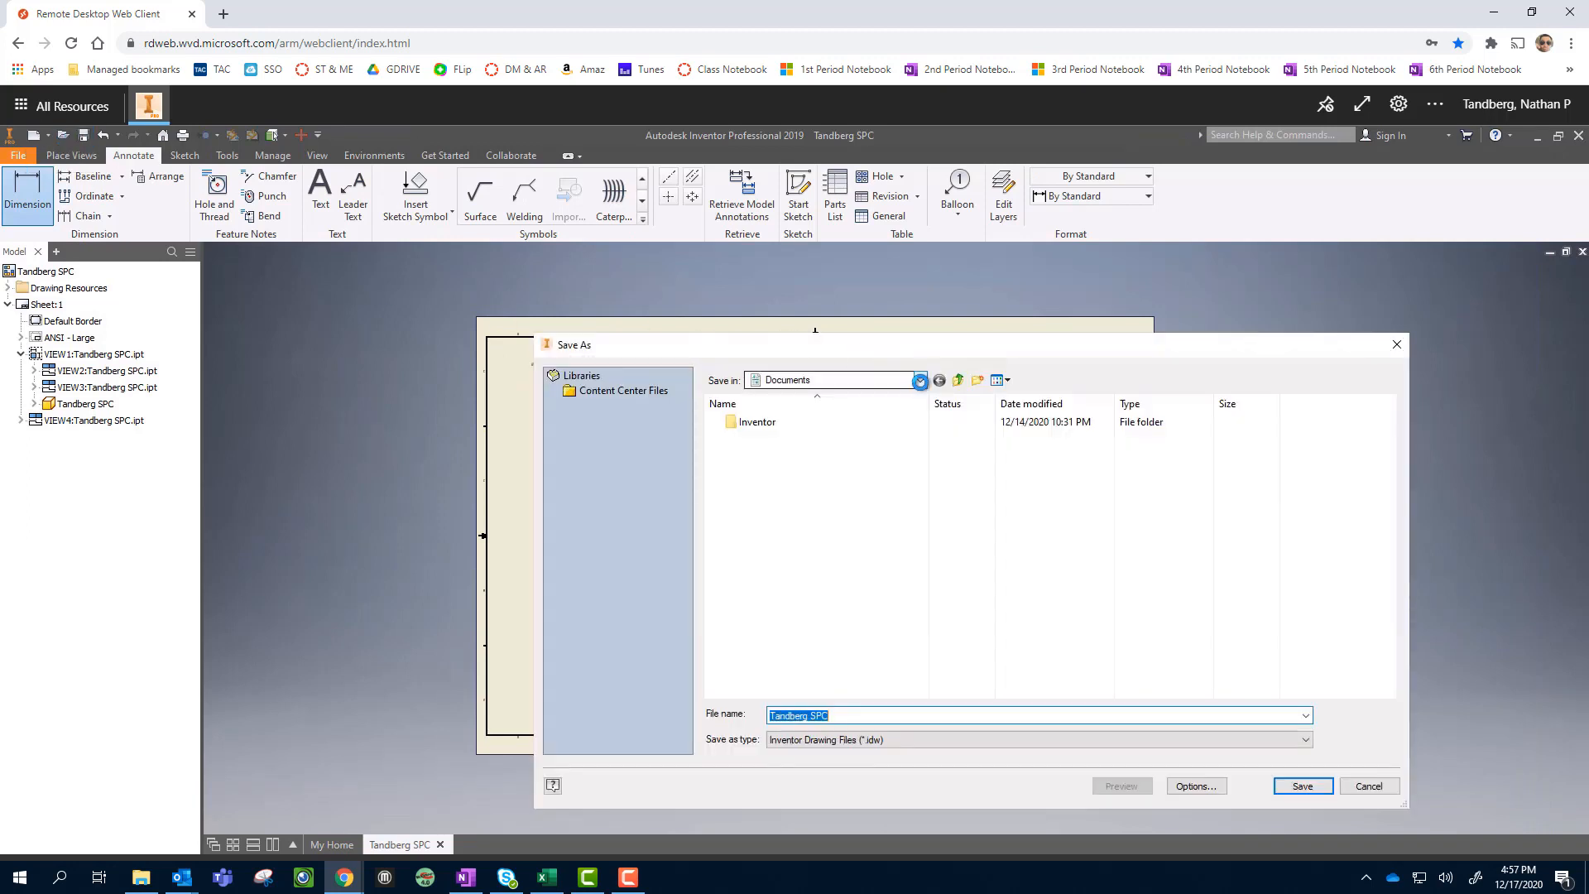
{"action": "left_click", "coordinate": [919, 380]}
{"action": "left_click", "coordinate": [879, 460]}
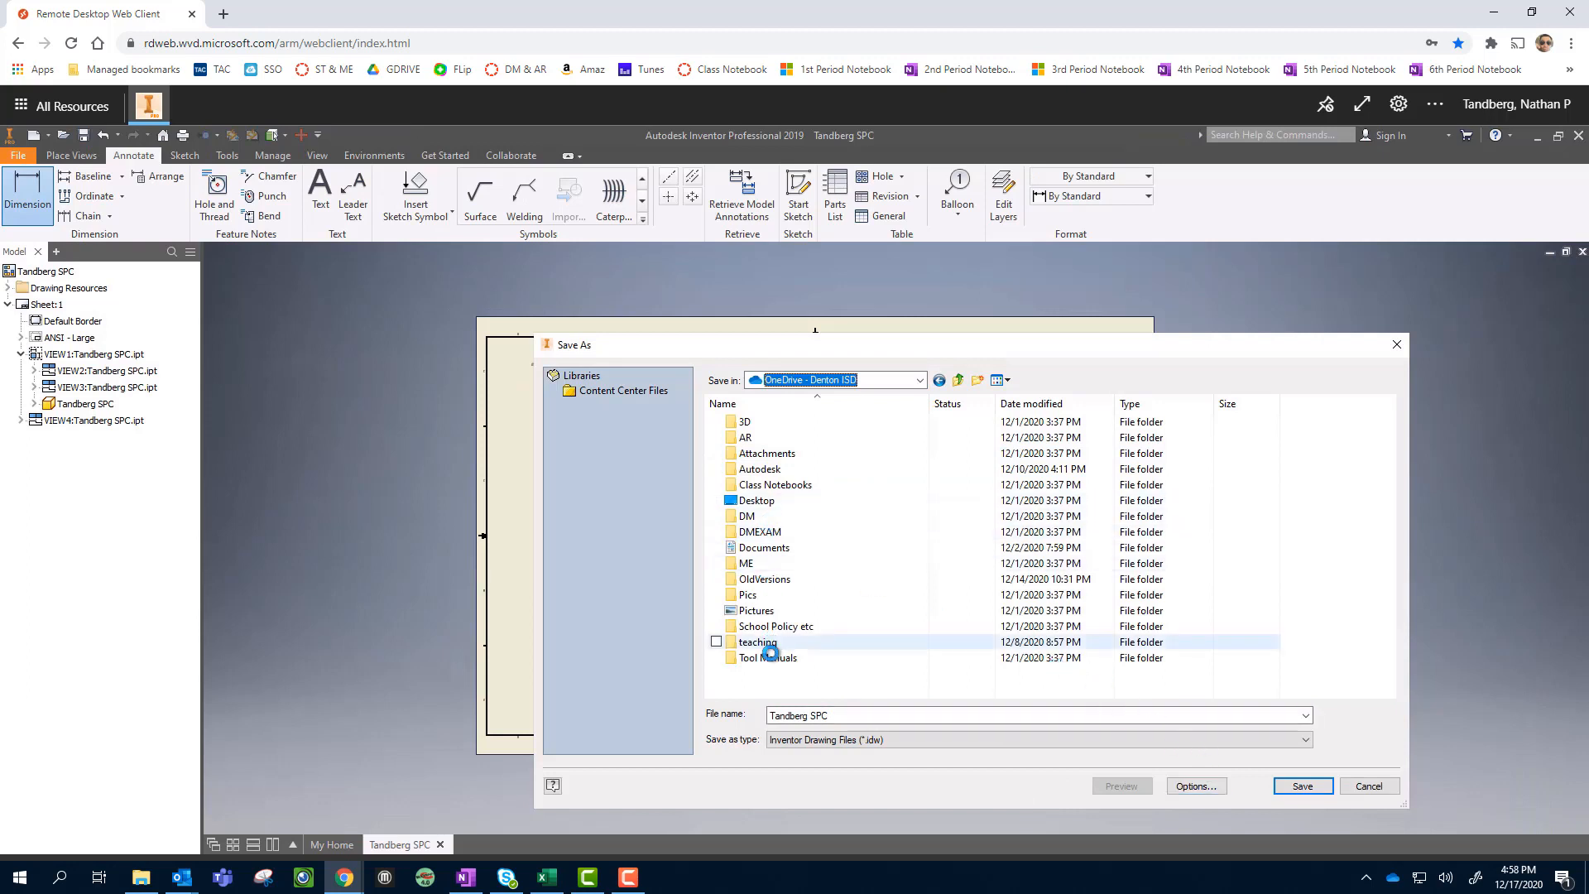
{"action": "double_click", "coordinate": [765, 466]}
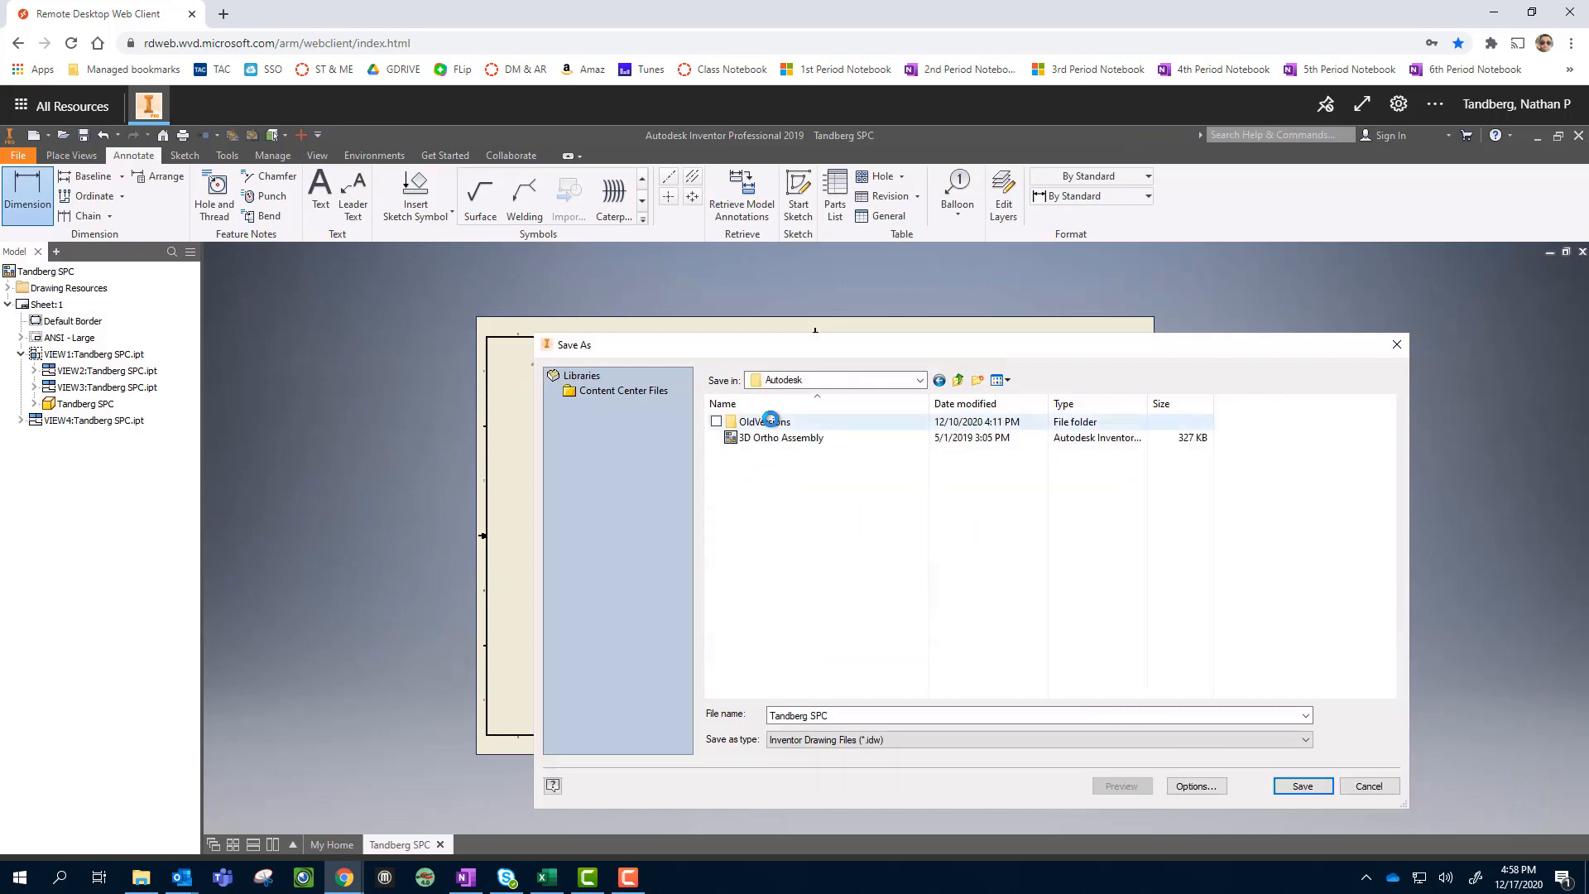
{"action": "left_click", "coordinate": [940, 380]}
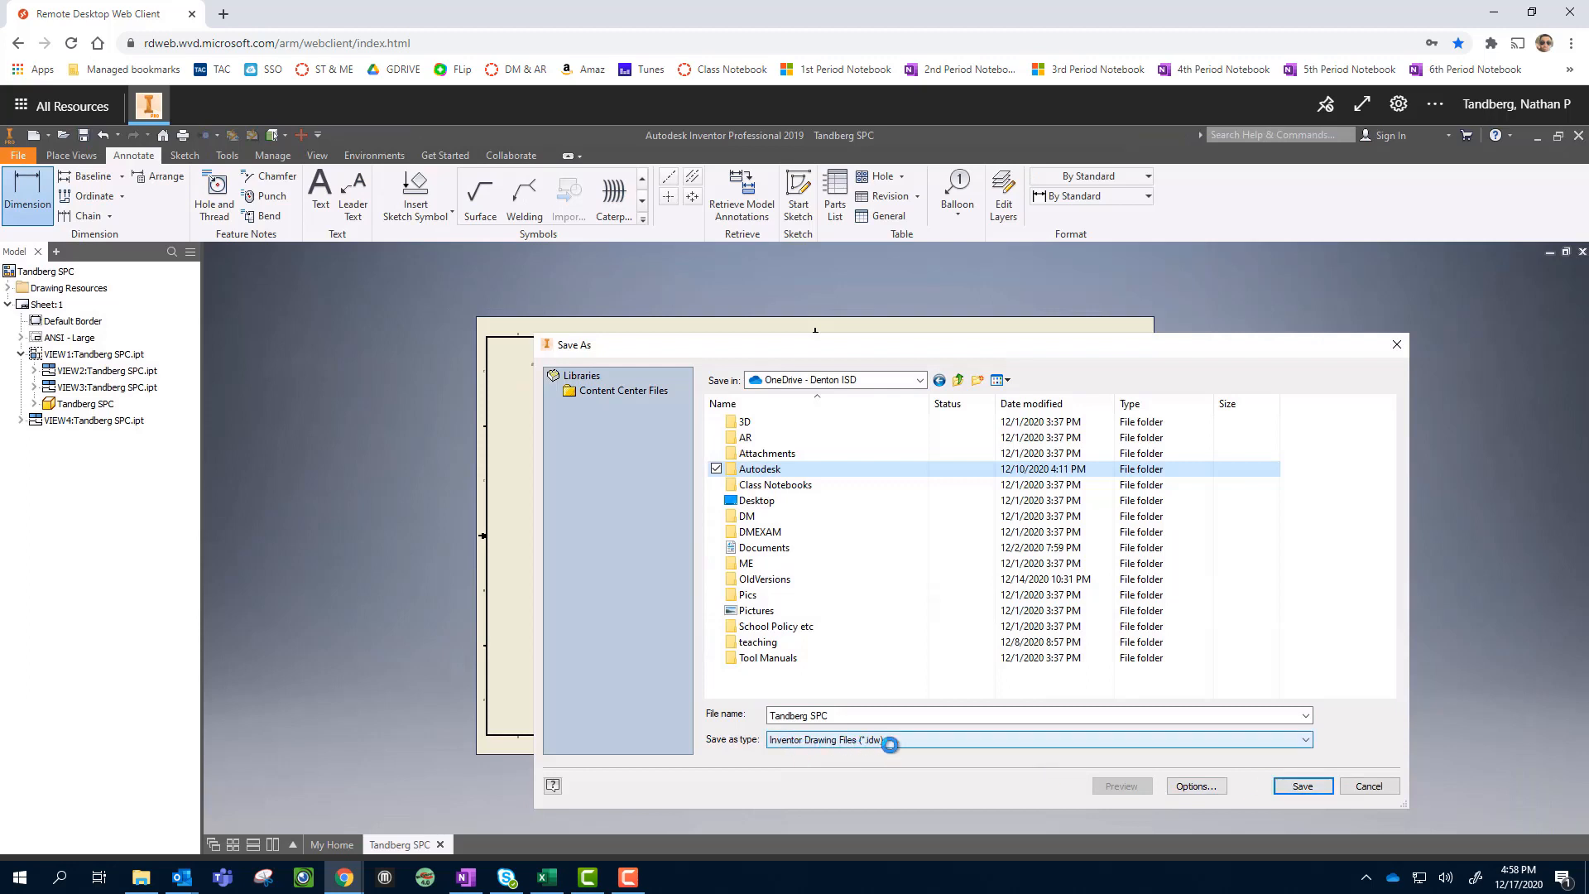
{"action": "left_click", "coordinate": [1294, 787]}
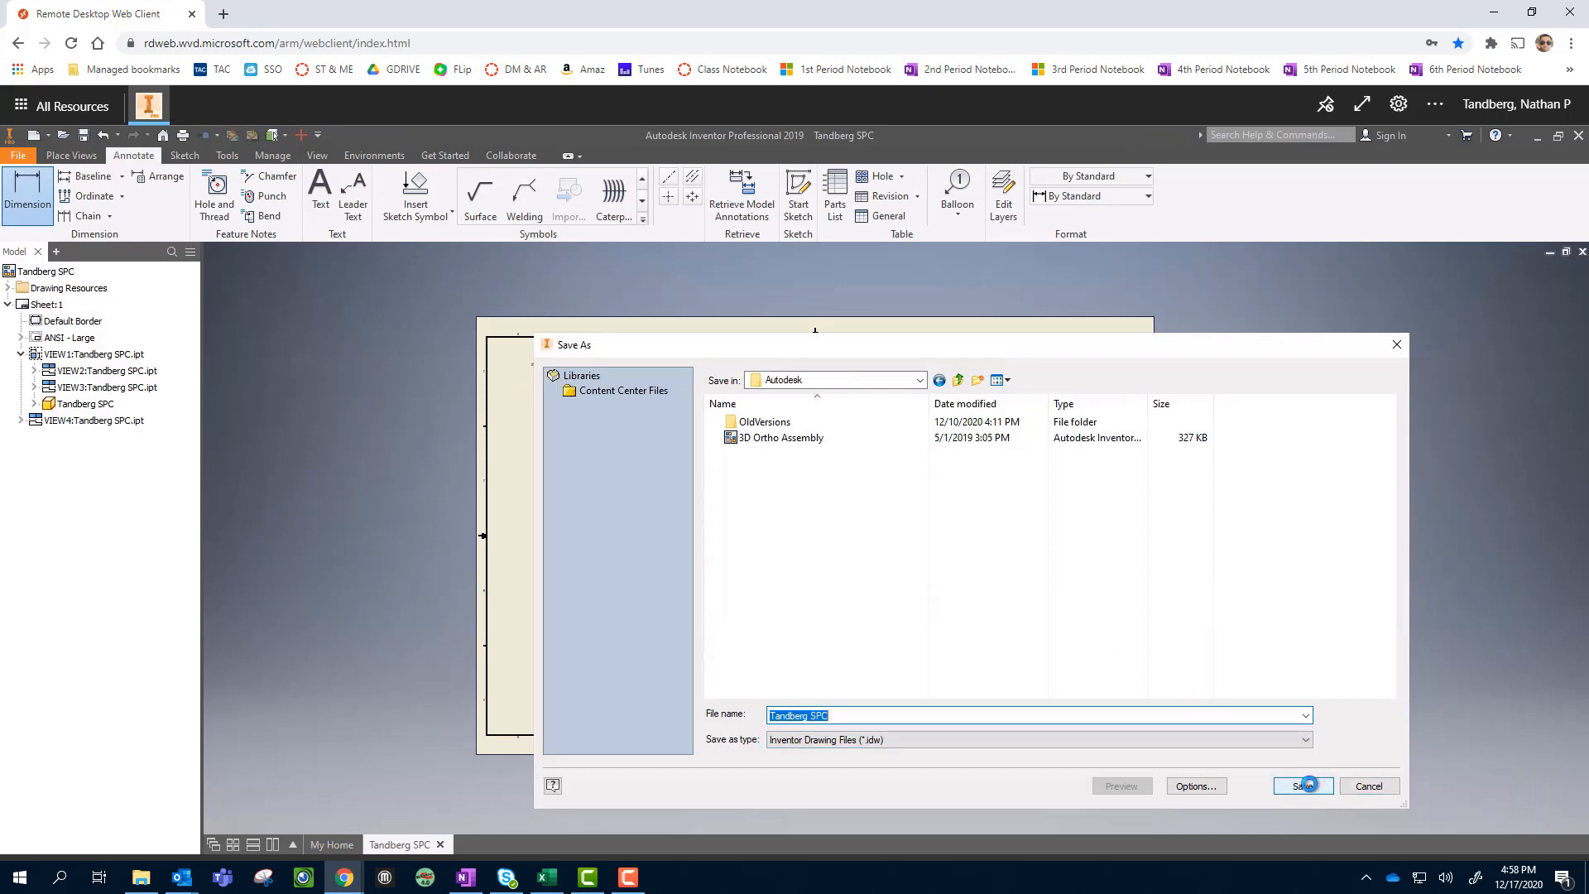
{"action": "left_click", "coordinate": [1305, 785]}
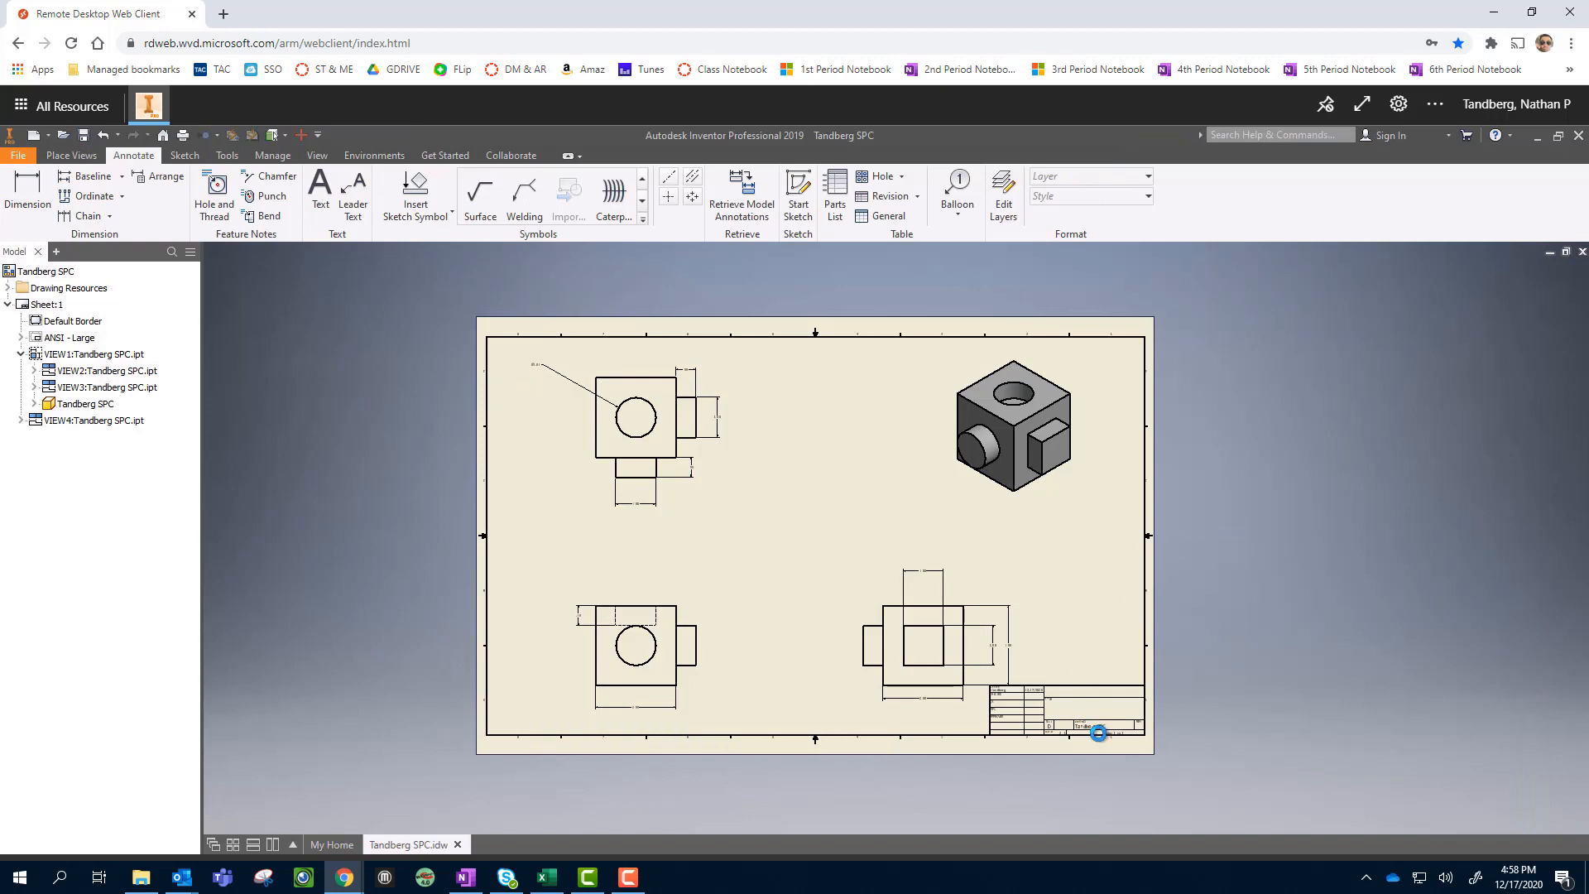
{"action": "scroll", "coordinate": [1098, 733], "scroll_direction": "up", "scroll_amount": 8}
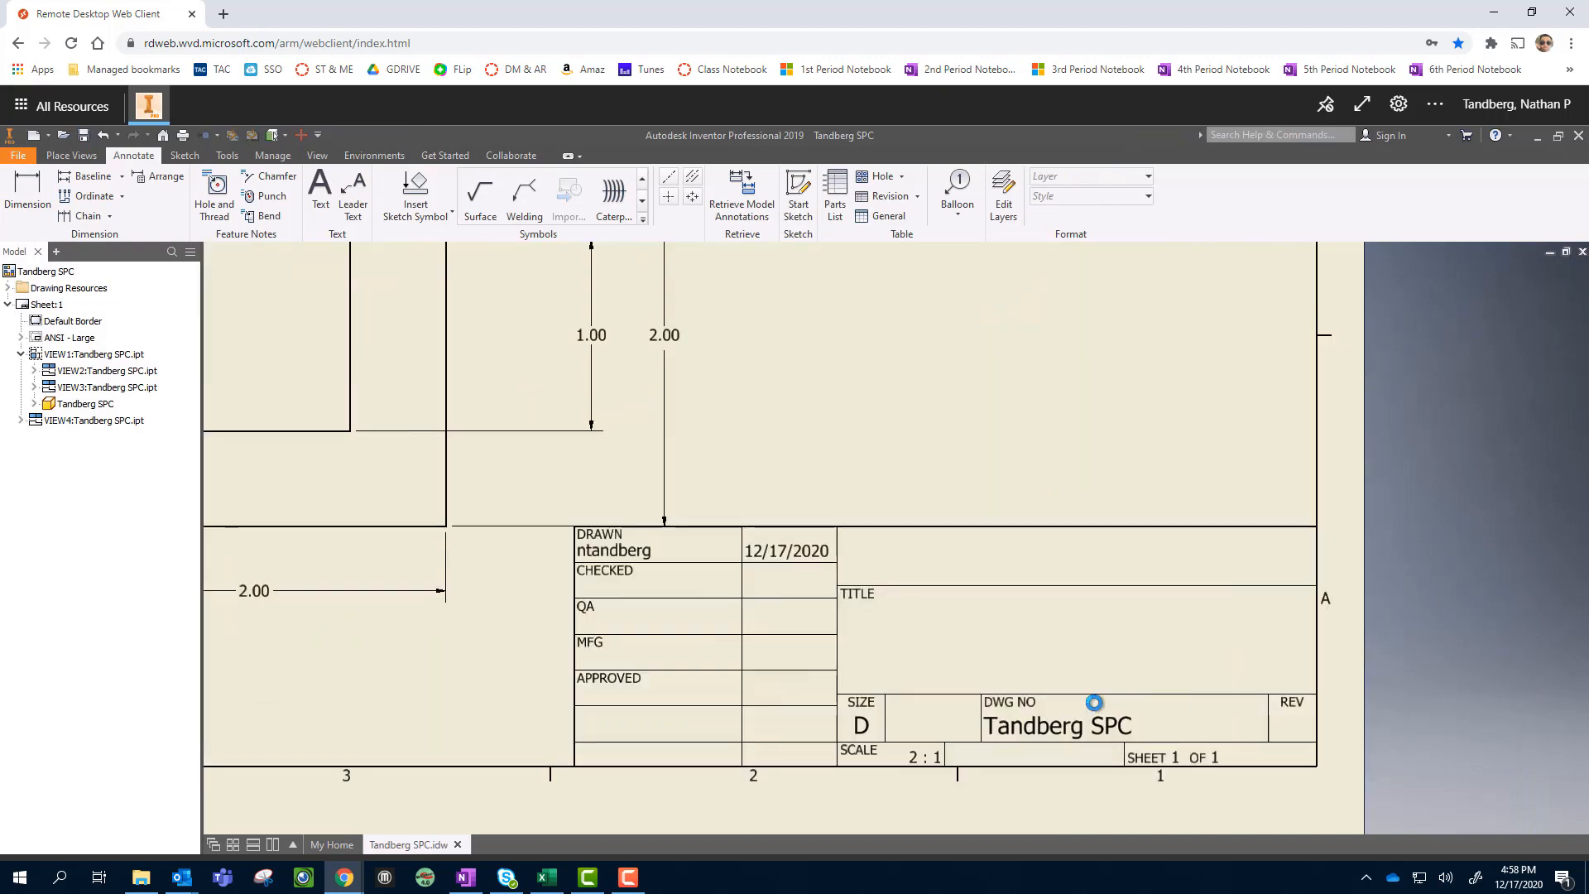
{"action": "scroll", "coordinate": [1094, 702], "scroll_direction": "down", "scroll_amount": 8}
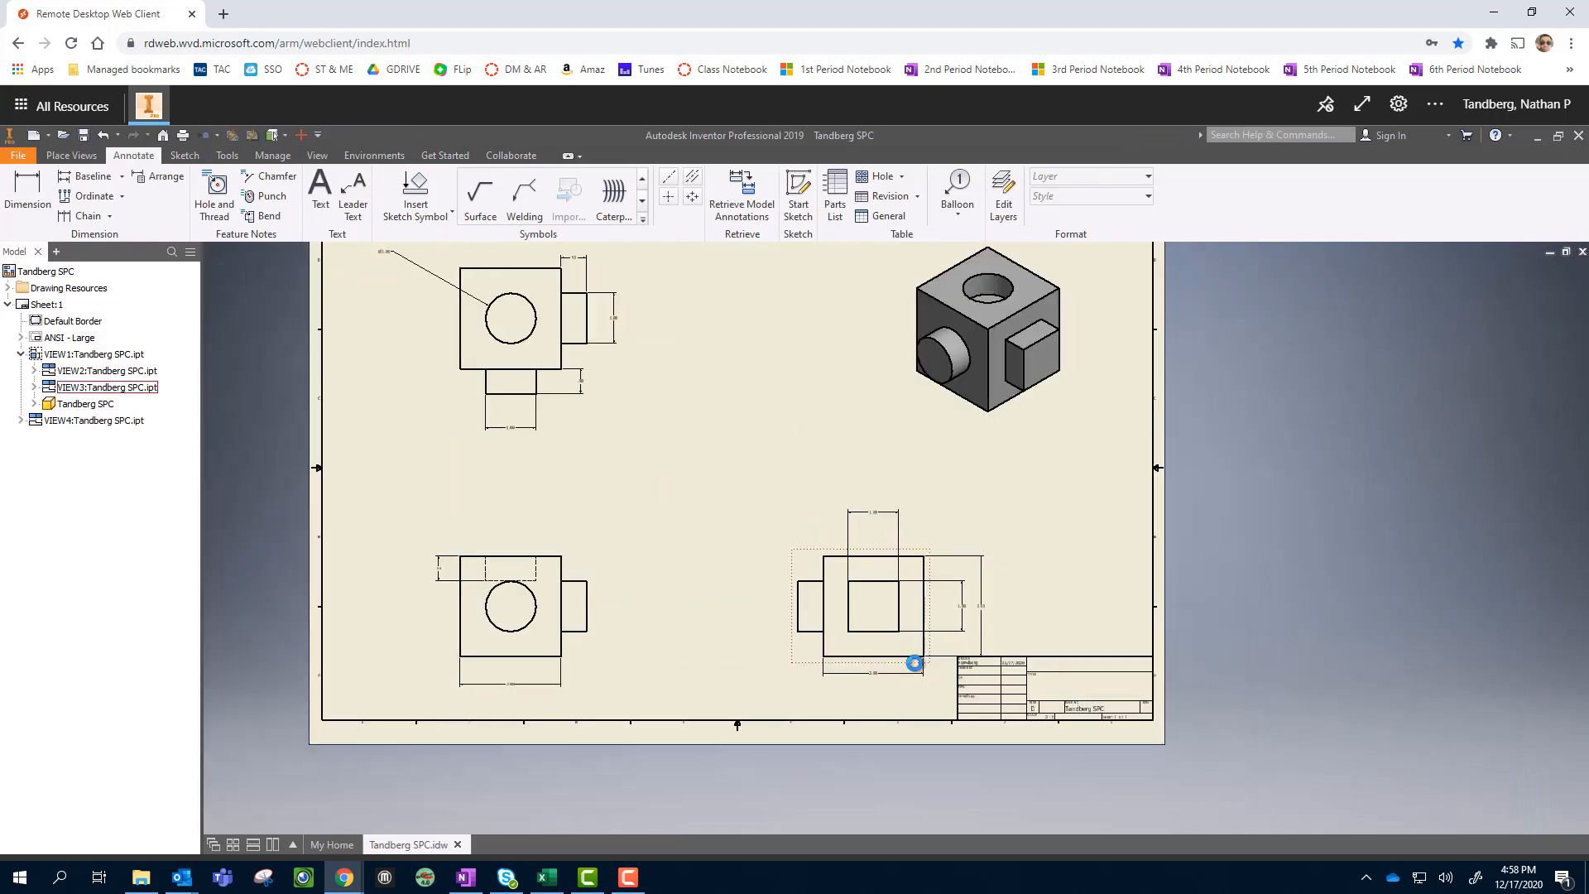